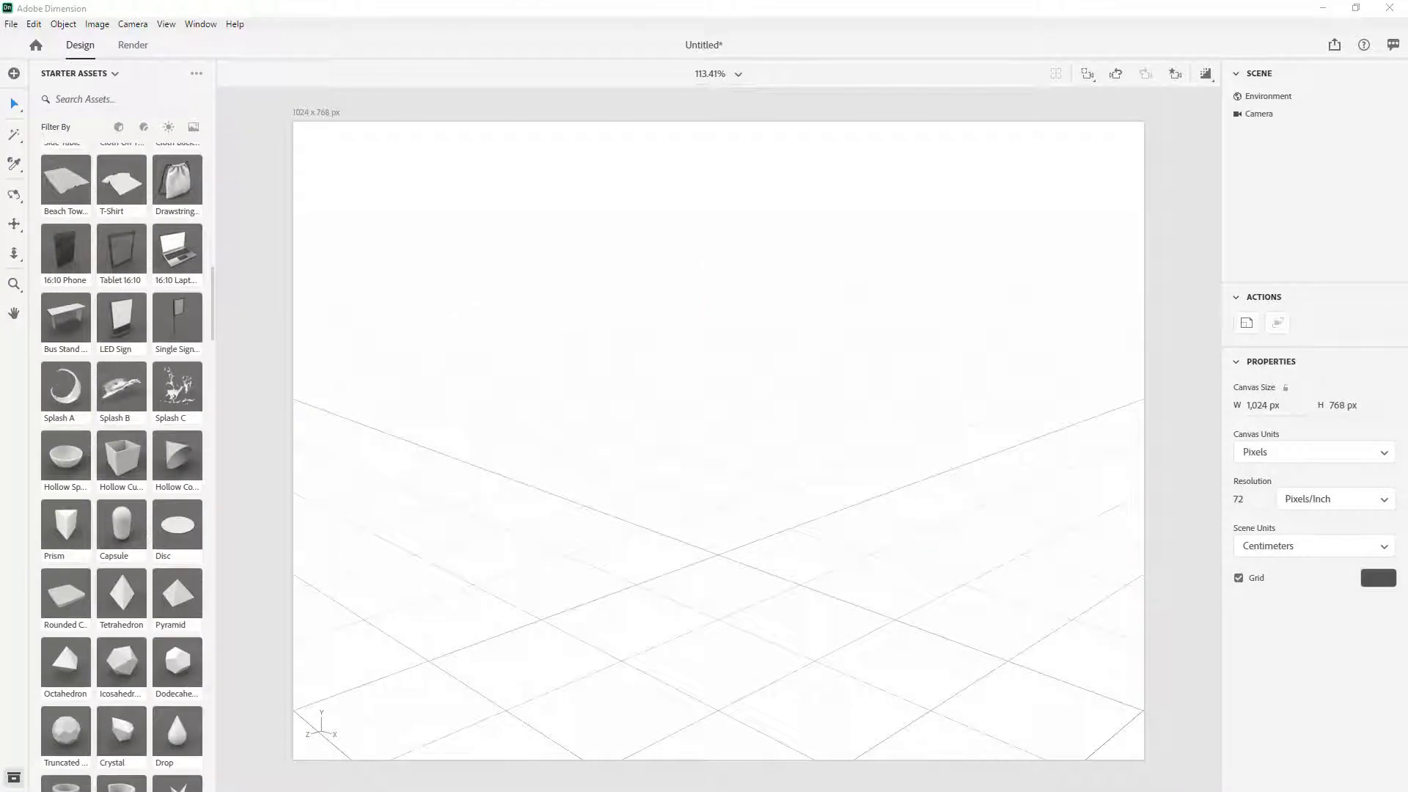
# Step: Add the Drawstring Bag model to the scene
pyautogui.click(187, 13)
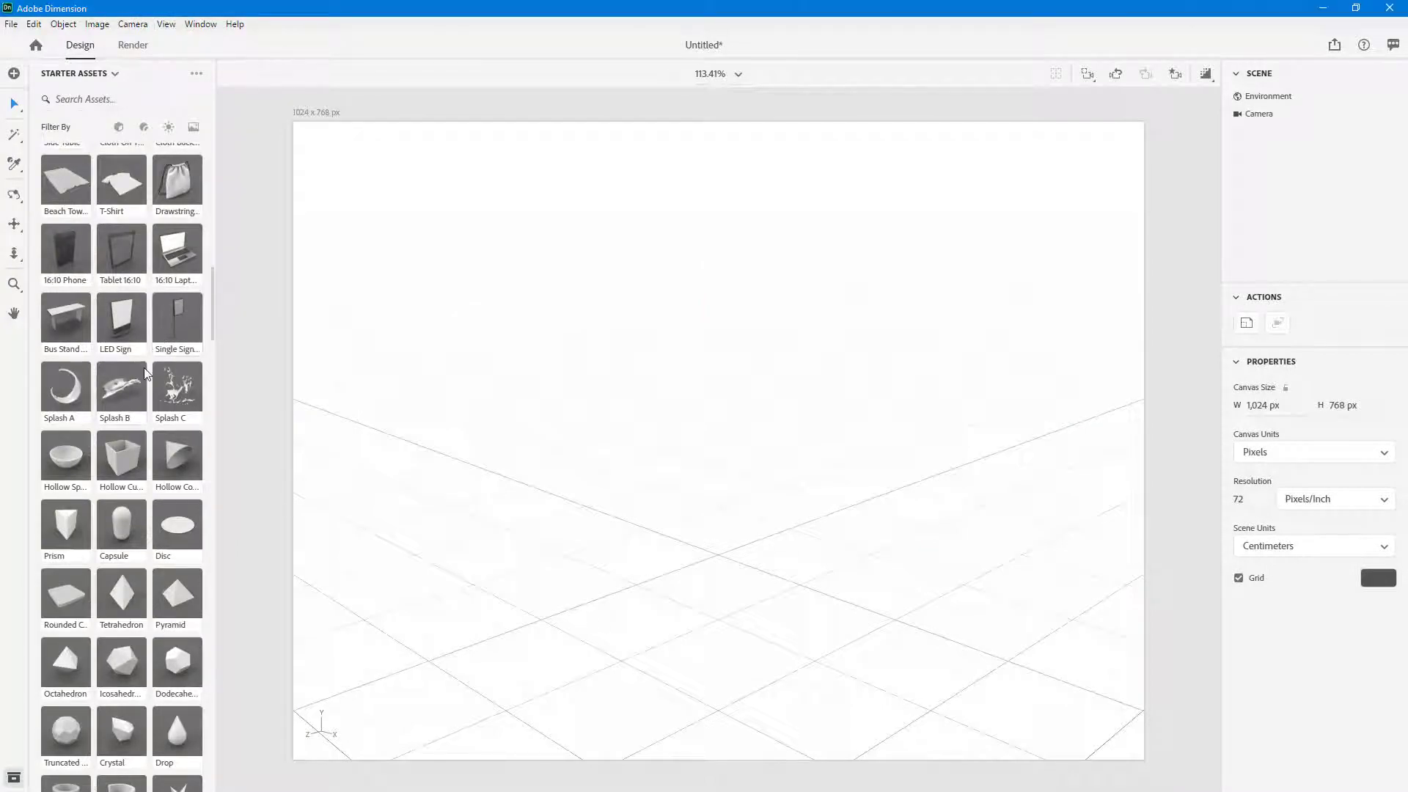
pyautogui.scroll(5, 150, 381)
pyautogui.scroll(3, 152, 383)
pyautogui.scroll(-4, 152, 388)
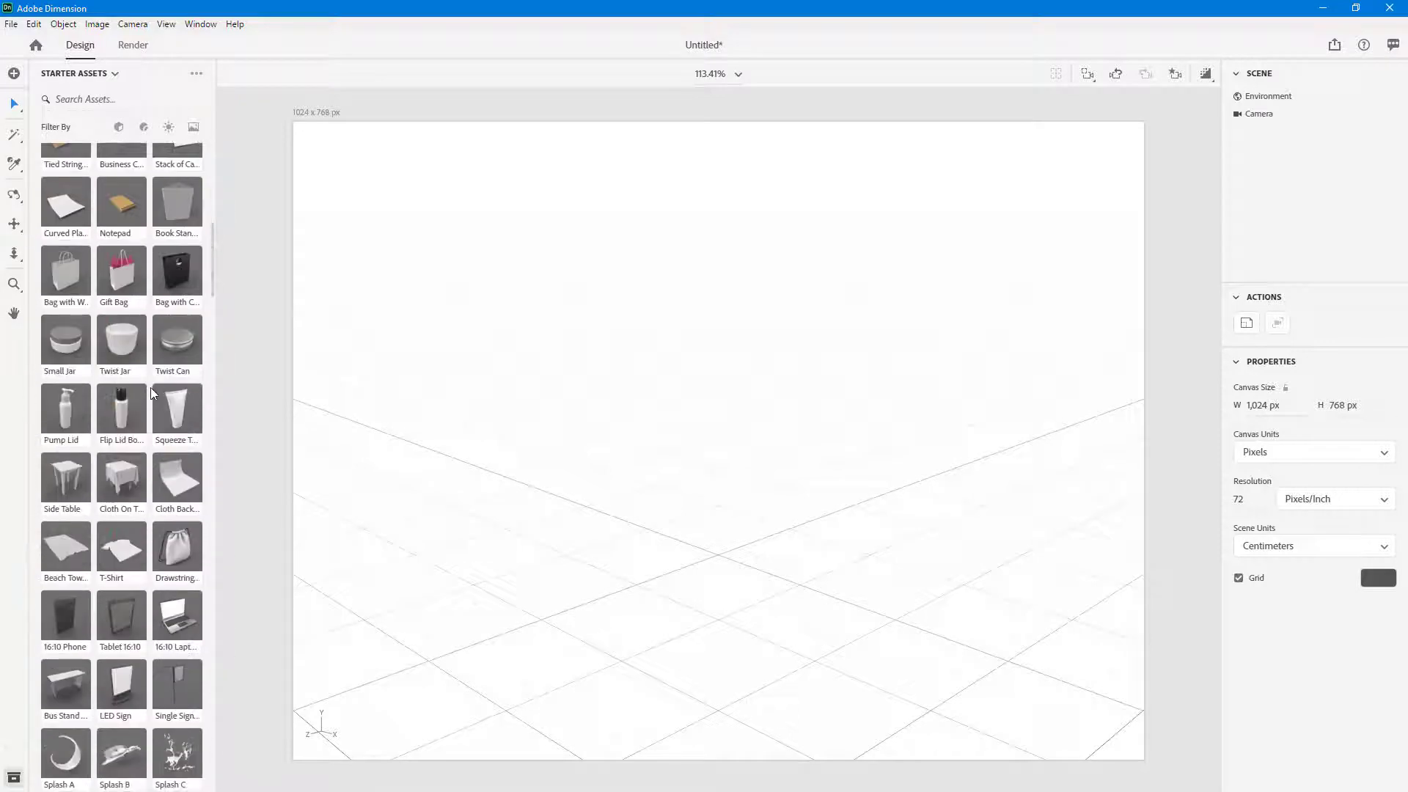
pyautogui.click(180, 552)
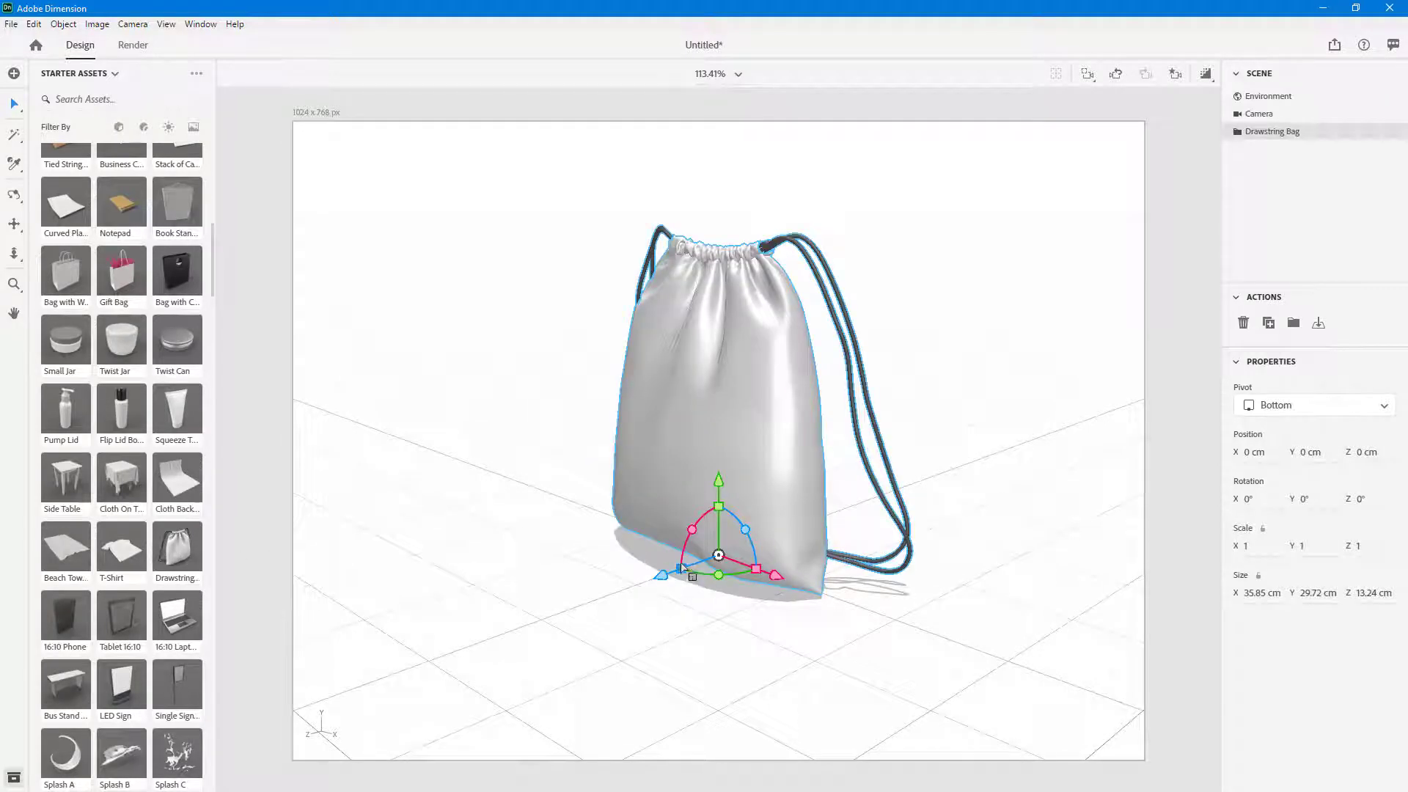
# Step: Select the whole drawstring bag group and move it back to Z -27.6 cm
pyautogui.doubleClick(706, 531)
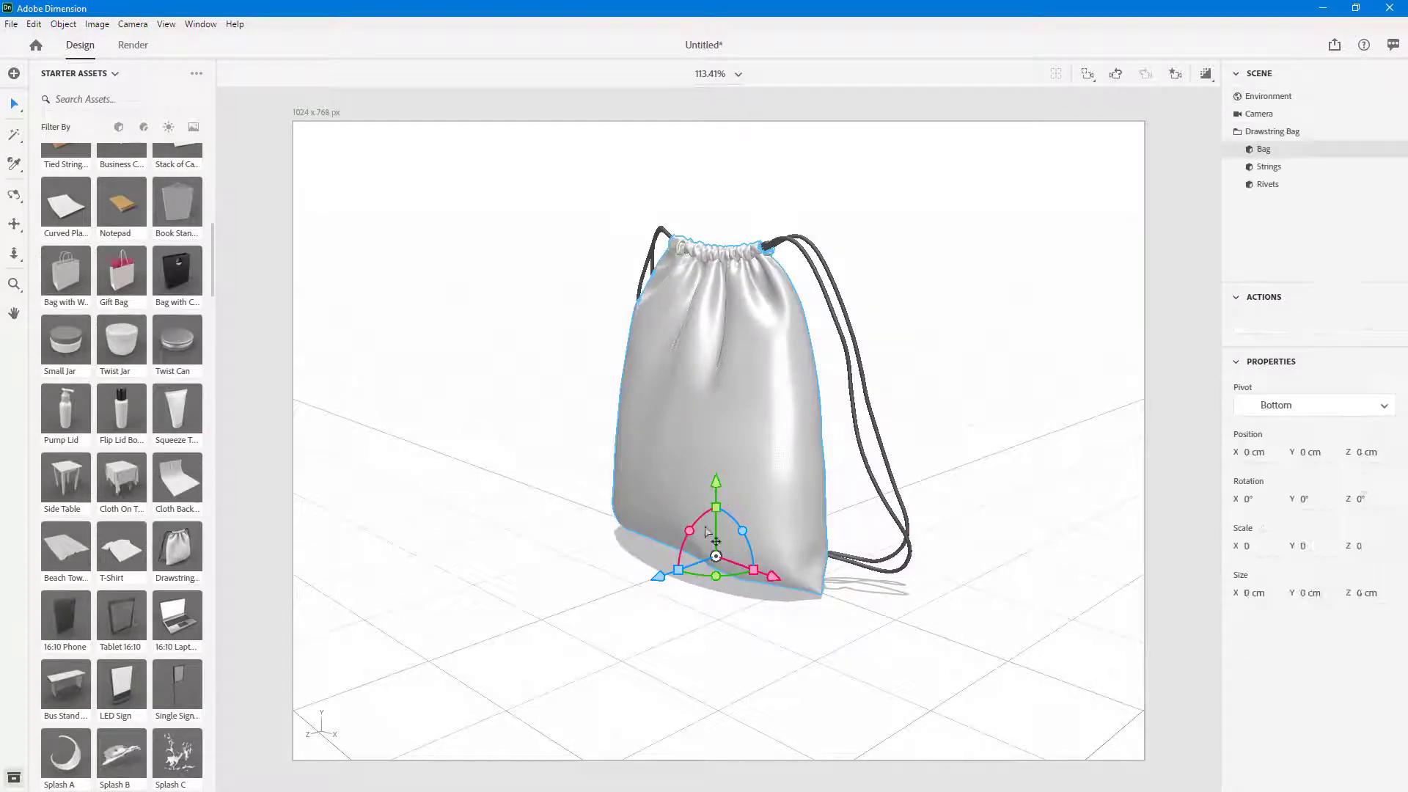
pyautogui.moveTo(669, 575); pyautogui.dragTo(795, 566)
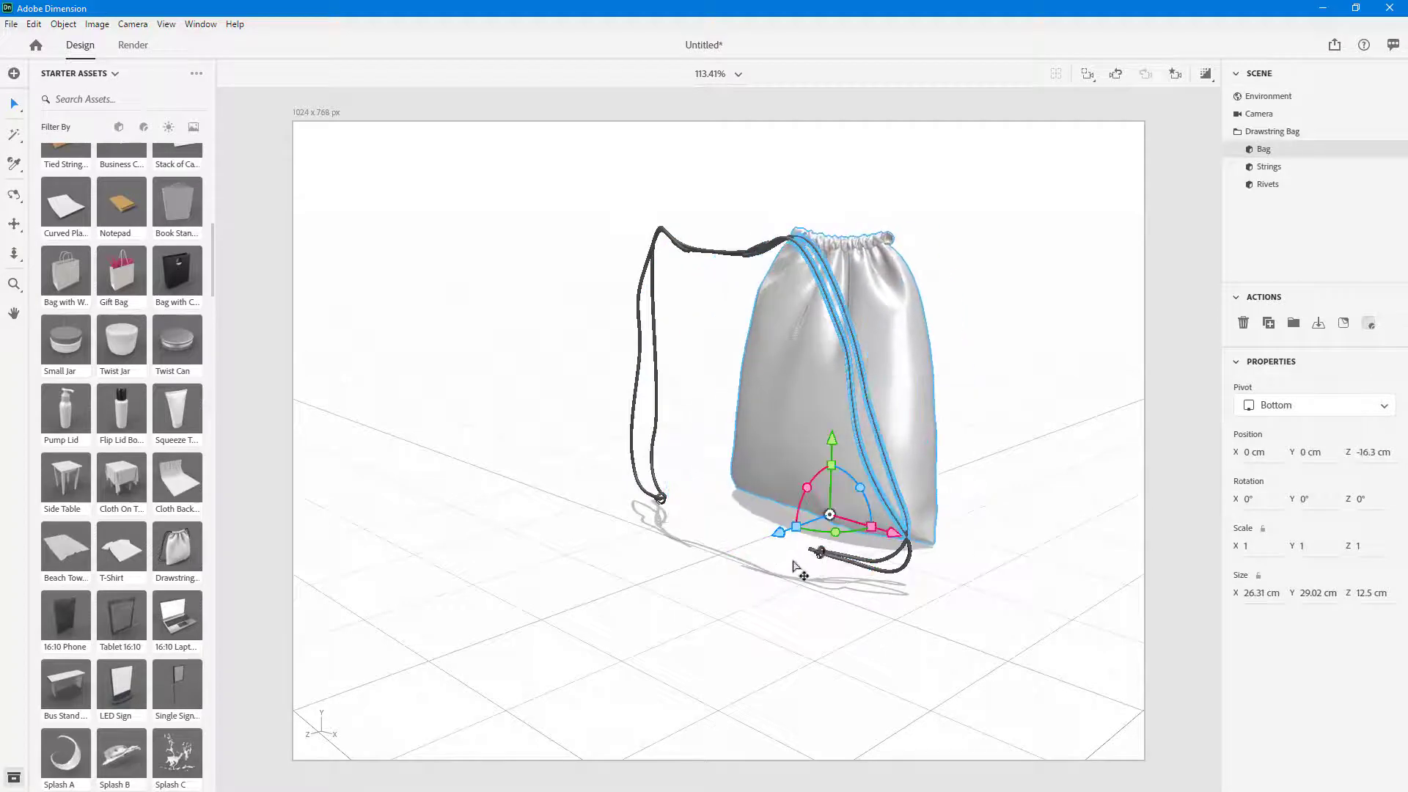
pyautogui.hotkey('ctrl', 'z')
pyautogui.hotkey('ctrl', 'z')
pyautogui.hotkey('ctrl', 'z')
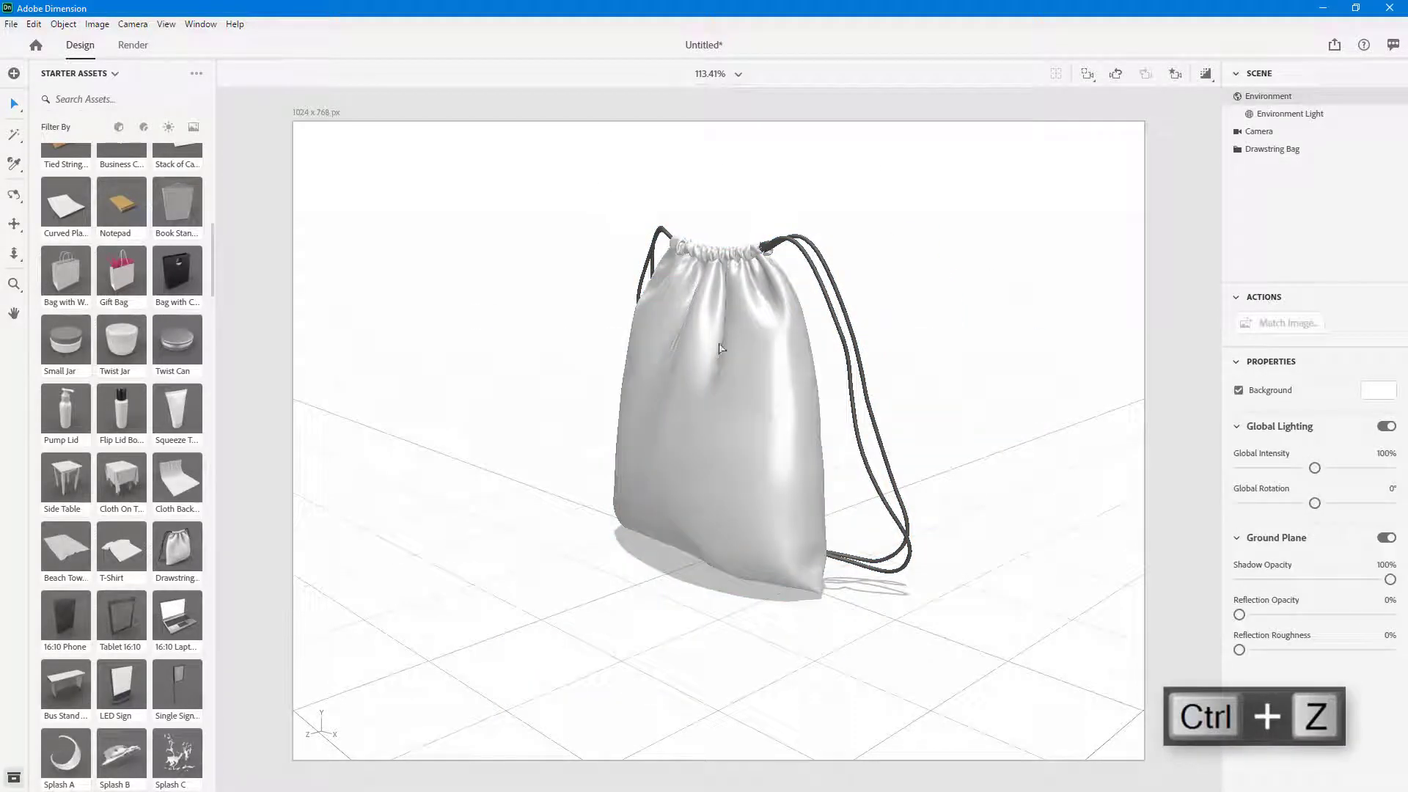
pyautogui.click(720, 348)
pyautogui.moveTo(697, 567); pyautogui.dragTo(867, 526)
pyautogui.scroll(-3, 150, 557)
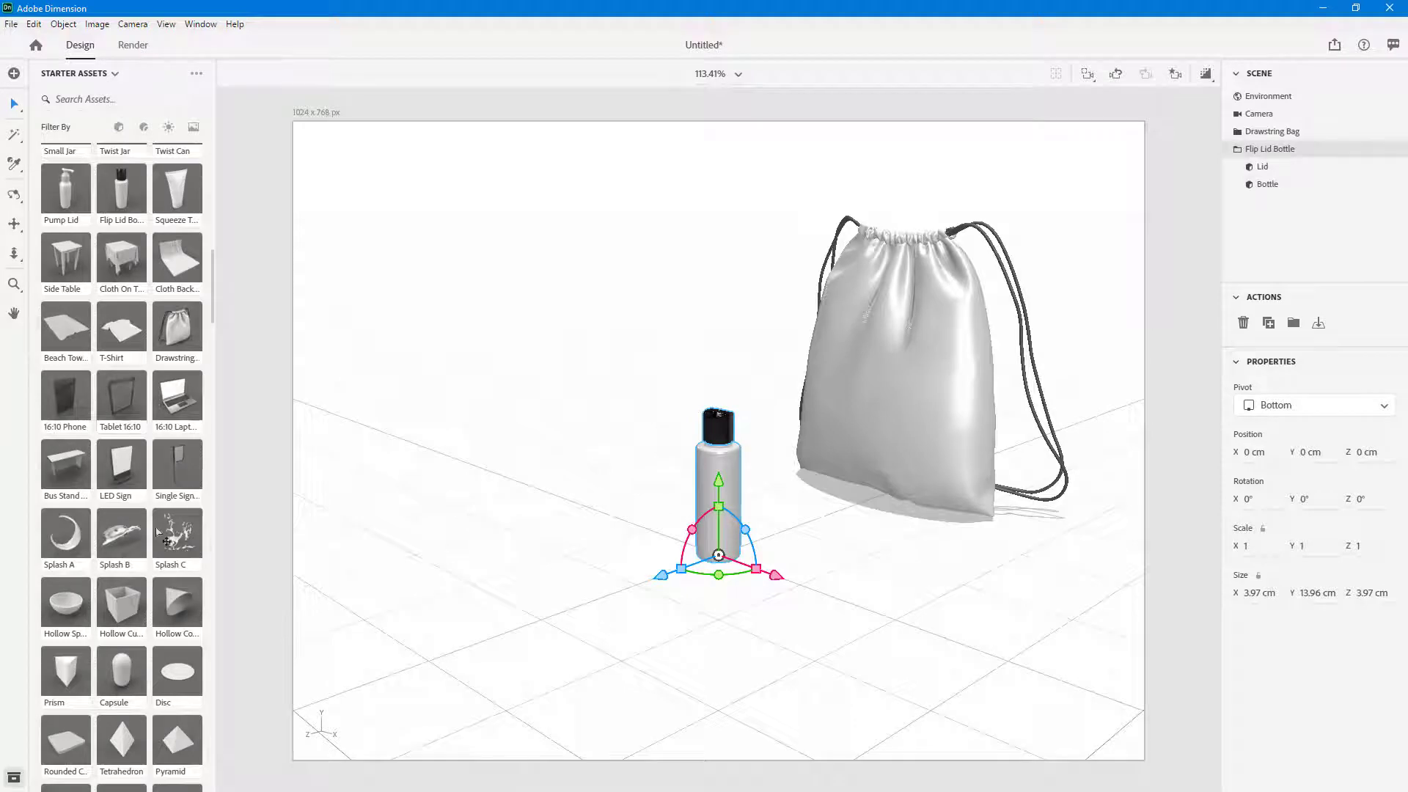
# Step: Move the gift bag forward to Z 20 cm and orbit around the three models
pyautogui.scroll(-8, 150, 558)
pyautogui.scroll(10, 146, 319)
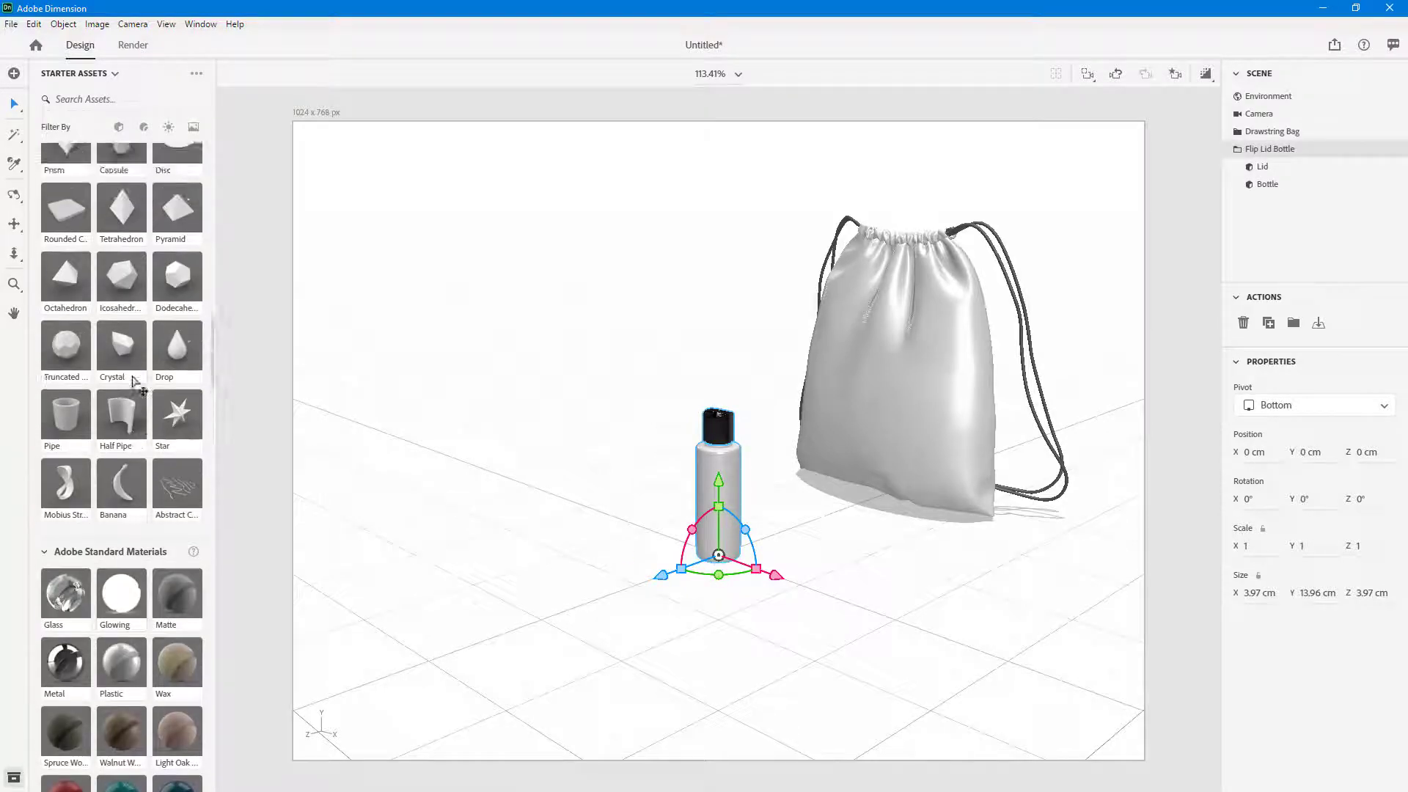
pyautogui.scroll(3, 144, 317)
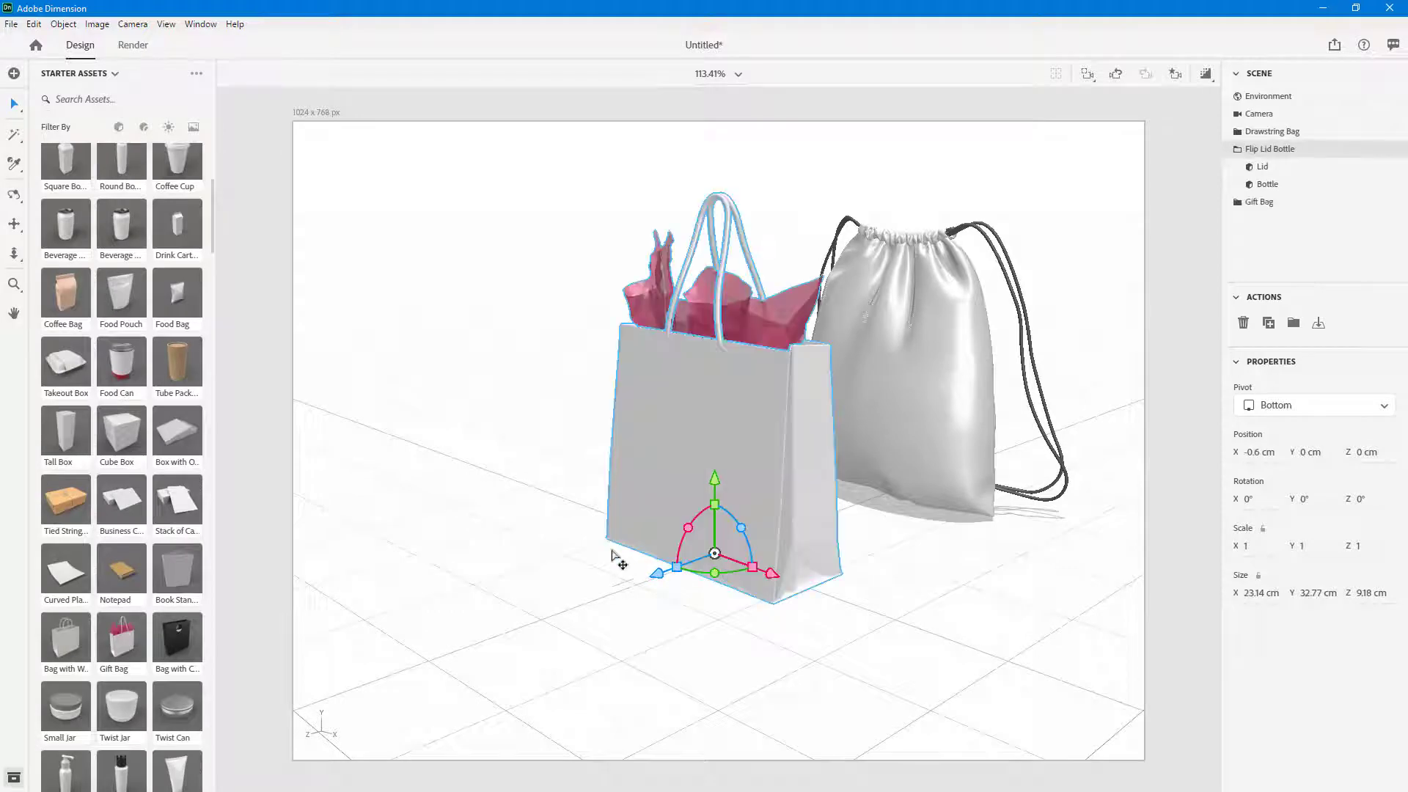
pyautogui.moveTo(701, 574); pyautogui.dragTo(561, 597)
pyautogui.moveTo(909, 575); pyautogui.dragTo(288, 387, button='middle')
# Step: Add a cube and slide it to Z 38.8 cm beside the gift bag
pyautogui.scroll(5, 63, 257)
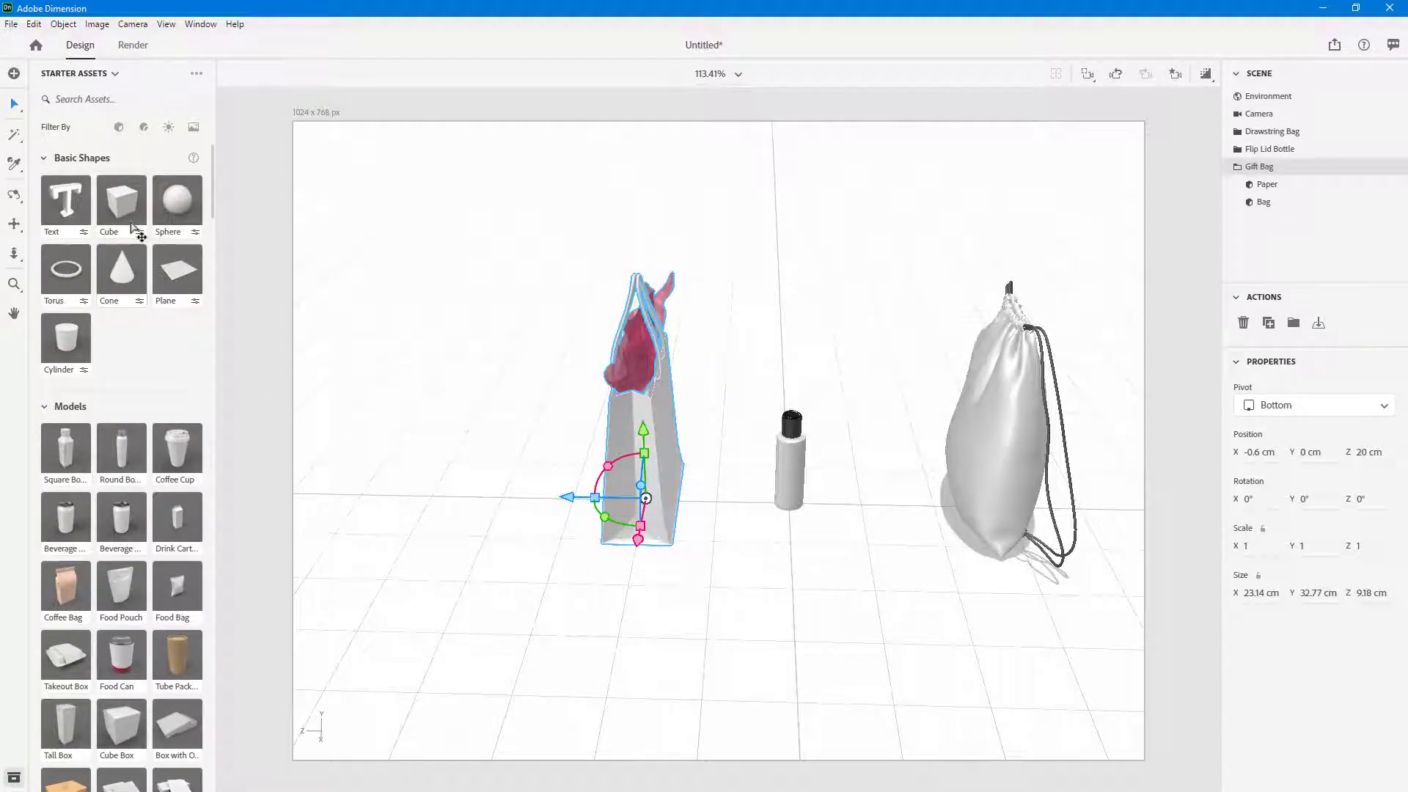
pyautogui.click(120, 209)
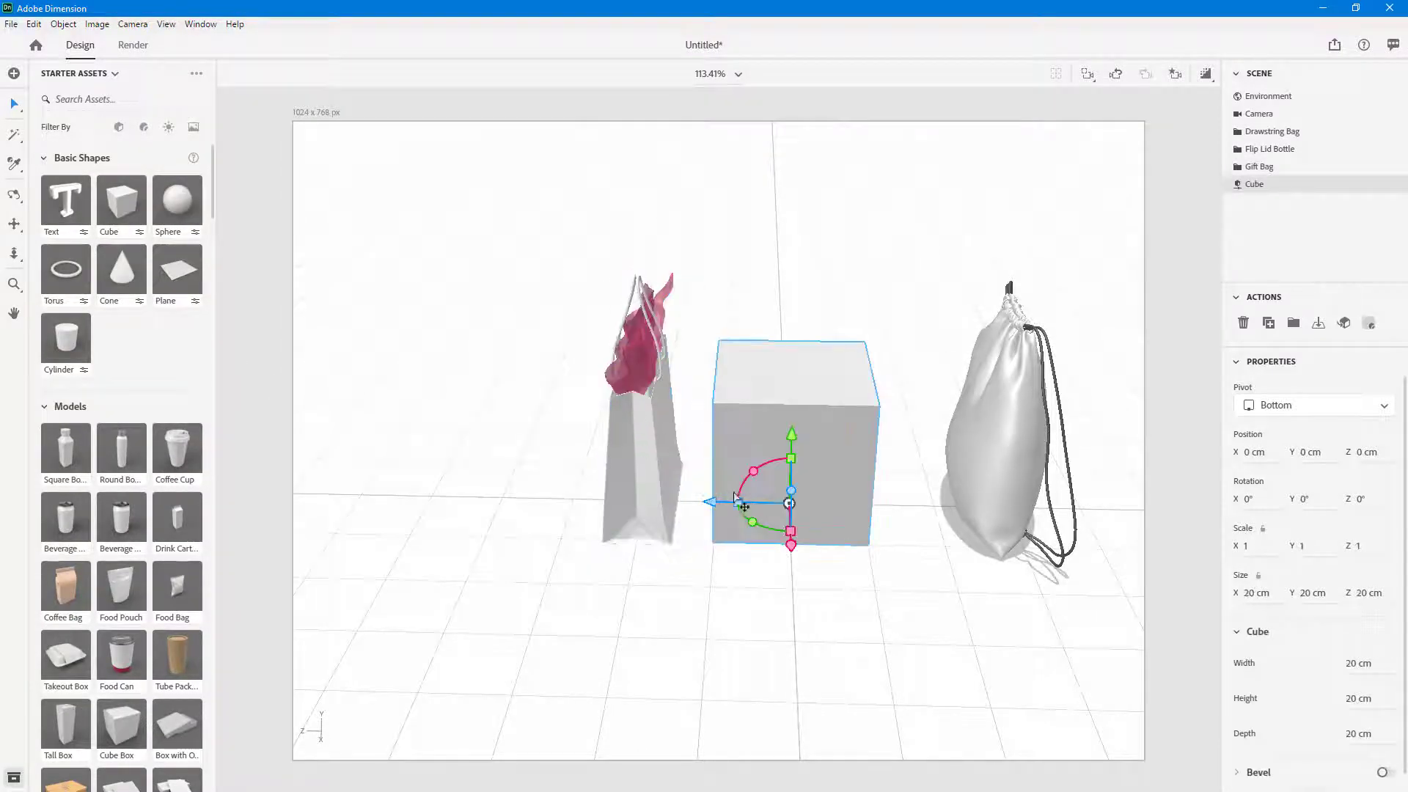
pyautogui.moveTo(734, 498); pyautogui.dragTo(430, 496)
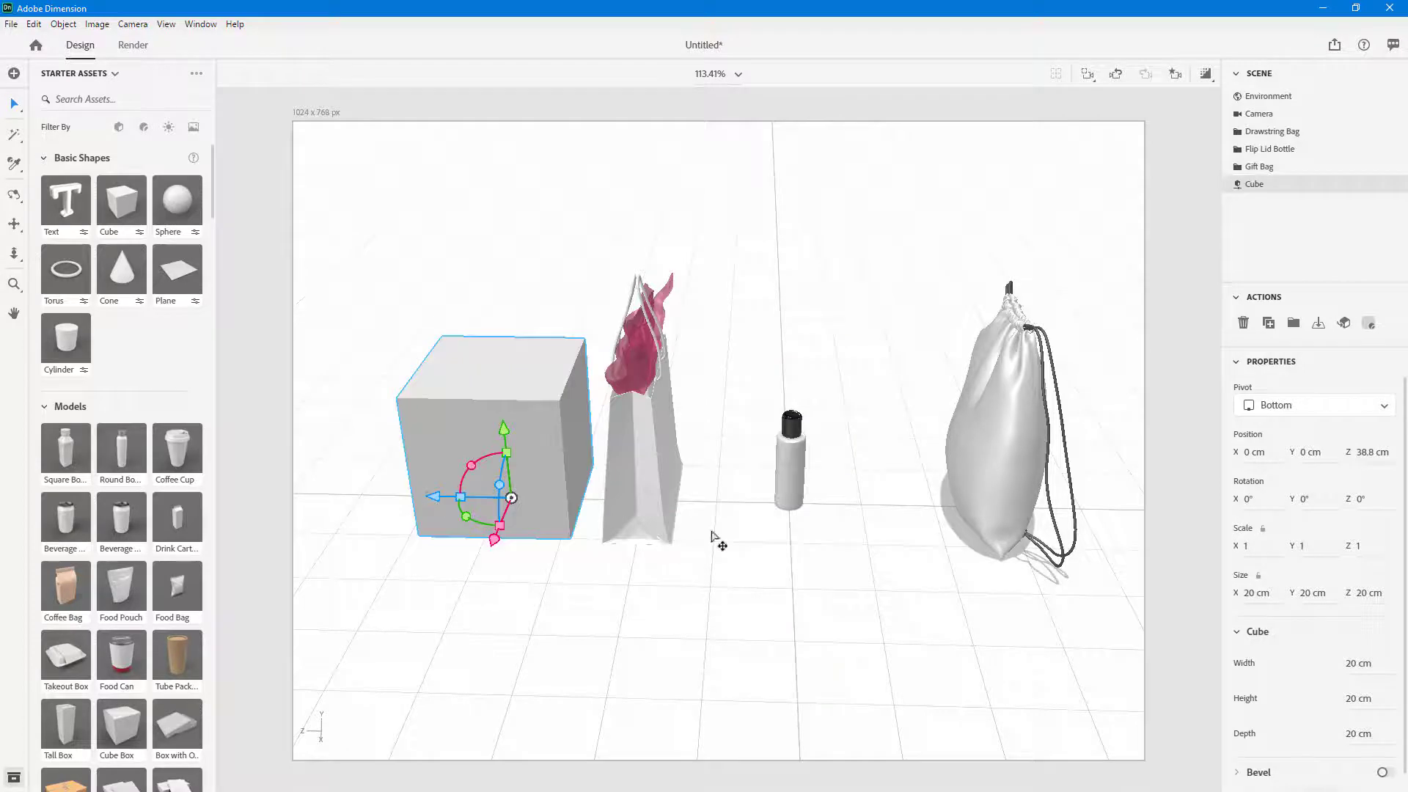
# Step: Move the whole Flip Lid Bottle along its Z axis to 5.3 cm
pyautogui.click(794, 506)
pyautogui.moveTo(759, 509); pyautogui.dragTo(719, 507)
pyautogui.hotkey('ctrl', 'z')
pyautogui.click(894, 601)
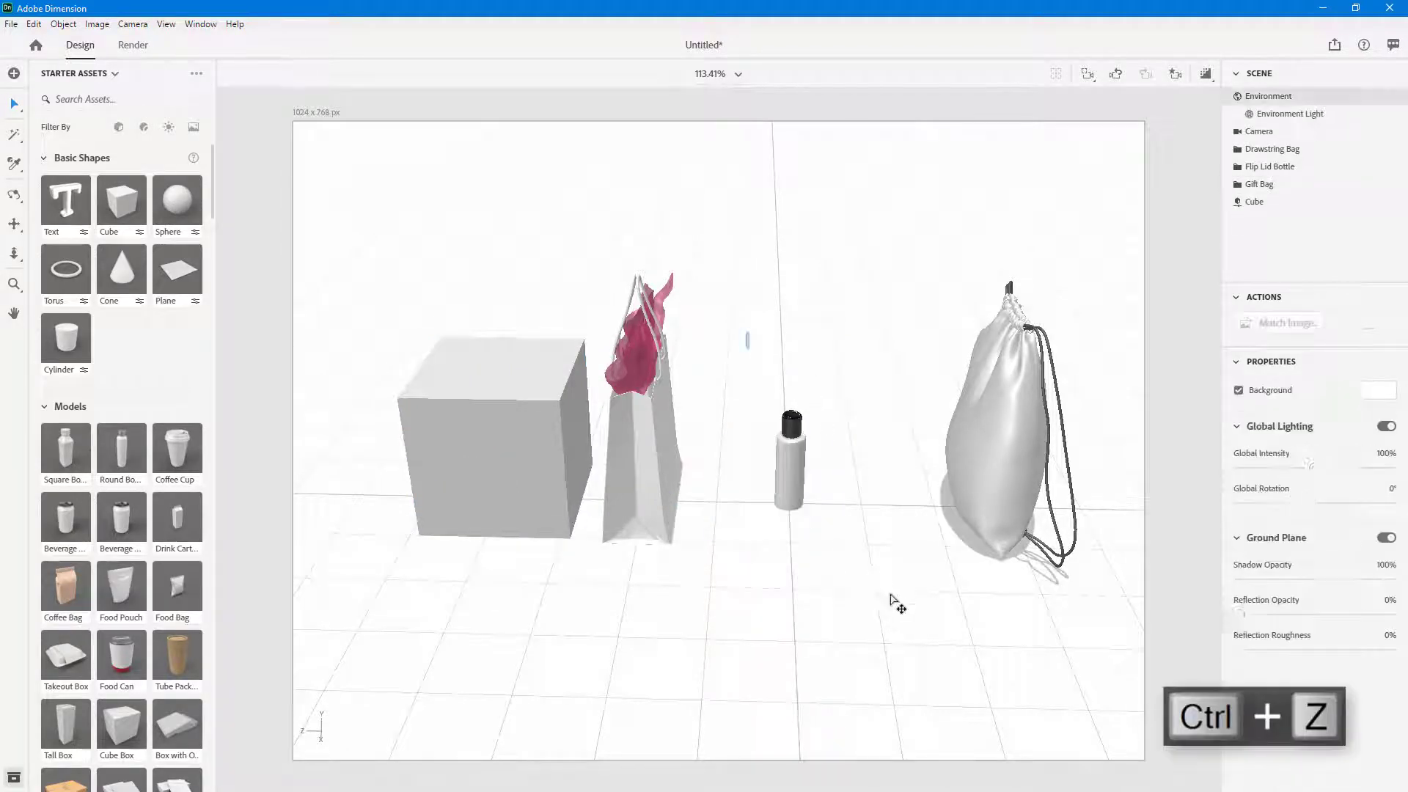
pyautogui.click(785, 499)
pyautogui.click(742, 514)
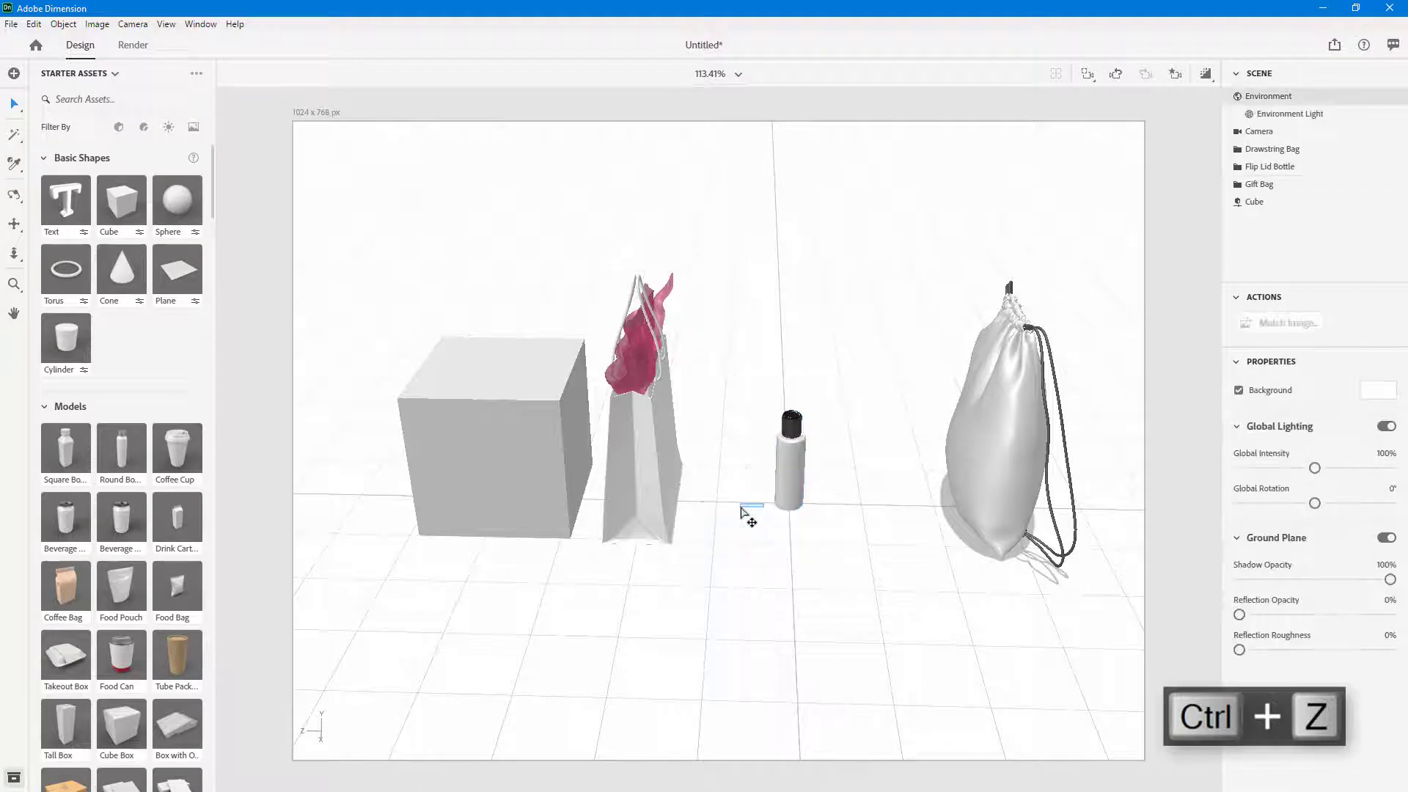
pyautogui.click(796, 504)
pyautogui.click(709, 502)
pyautogui.click(676, 511)
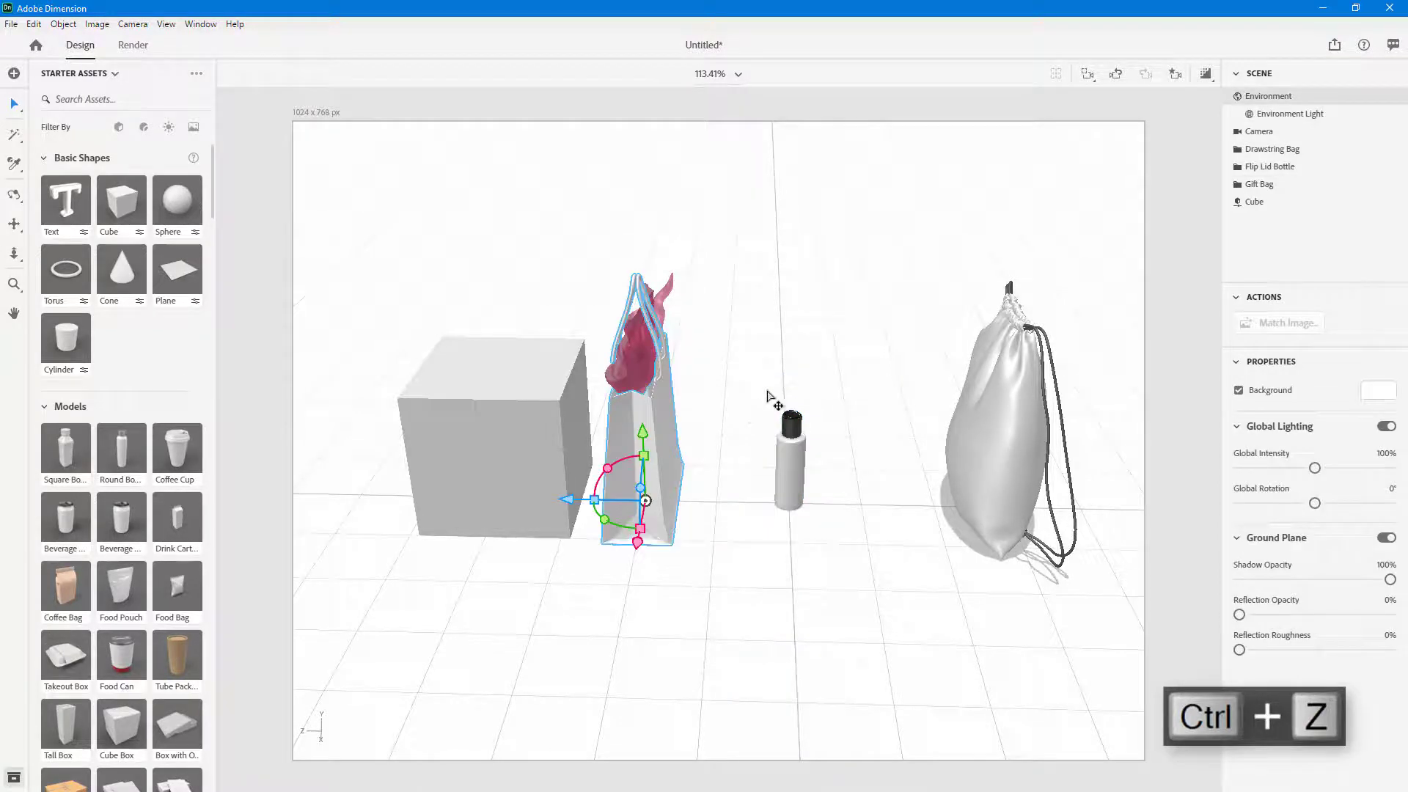
pyautogui.click(789, 454)
pyautogui.moveTo(715, 503); pyautogui.dragTo(653, 507)
# Step: Bring the drawstring bag up beside the bottle at Z -3.4 cm
pyautogui.click(1116, 585)
pyautogui.click(943, 504)
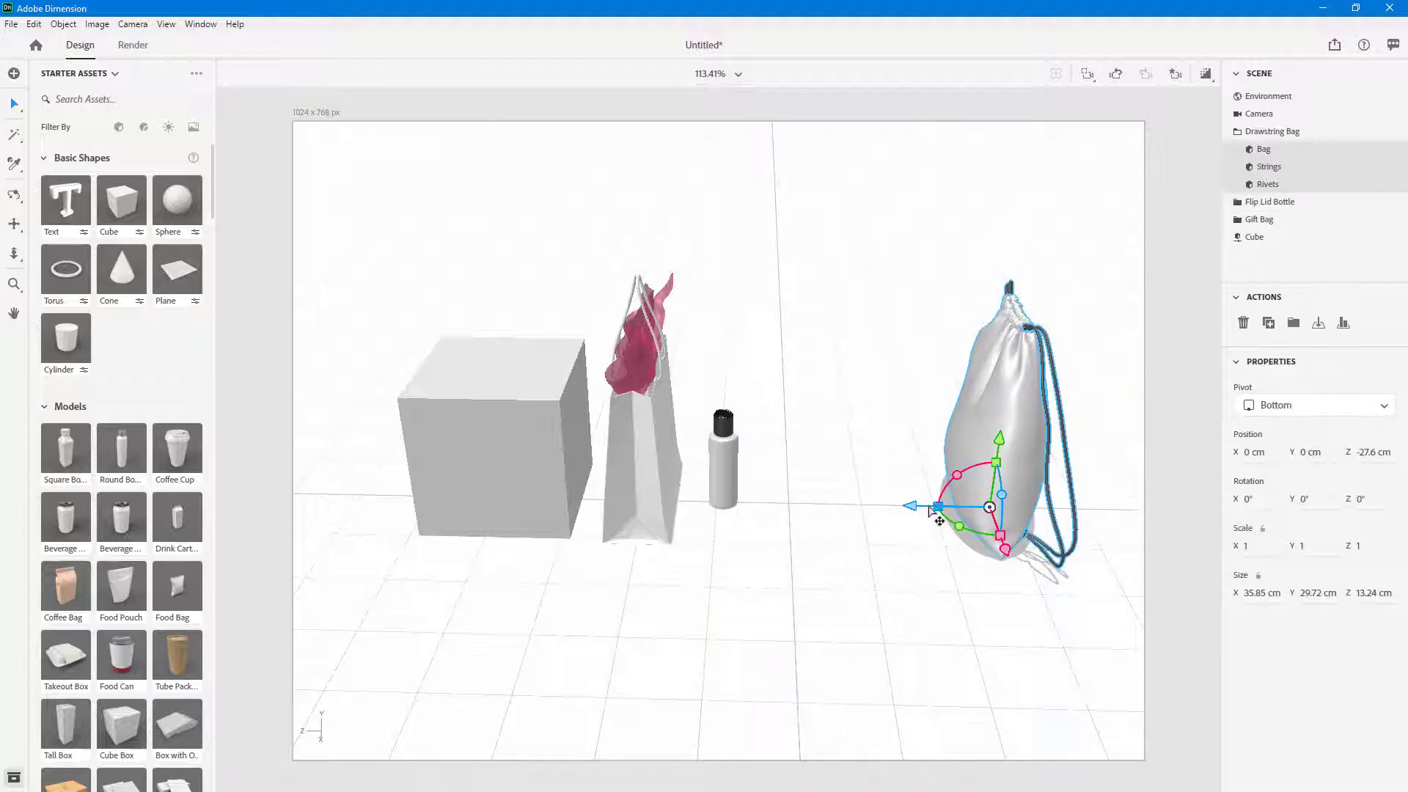
pyautogui.hotkey('ctrl', 'z')
pyautogui.hotkey('ctrl', 'shift', 'z')
pyautogui.moveTo(922, 508); pyautogui.dragTo(706, 603)
pyautogui.click(668, 607)
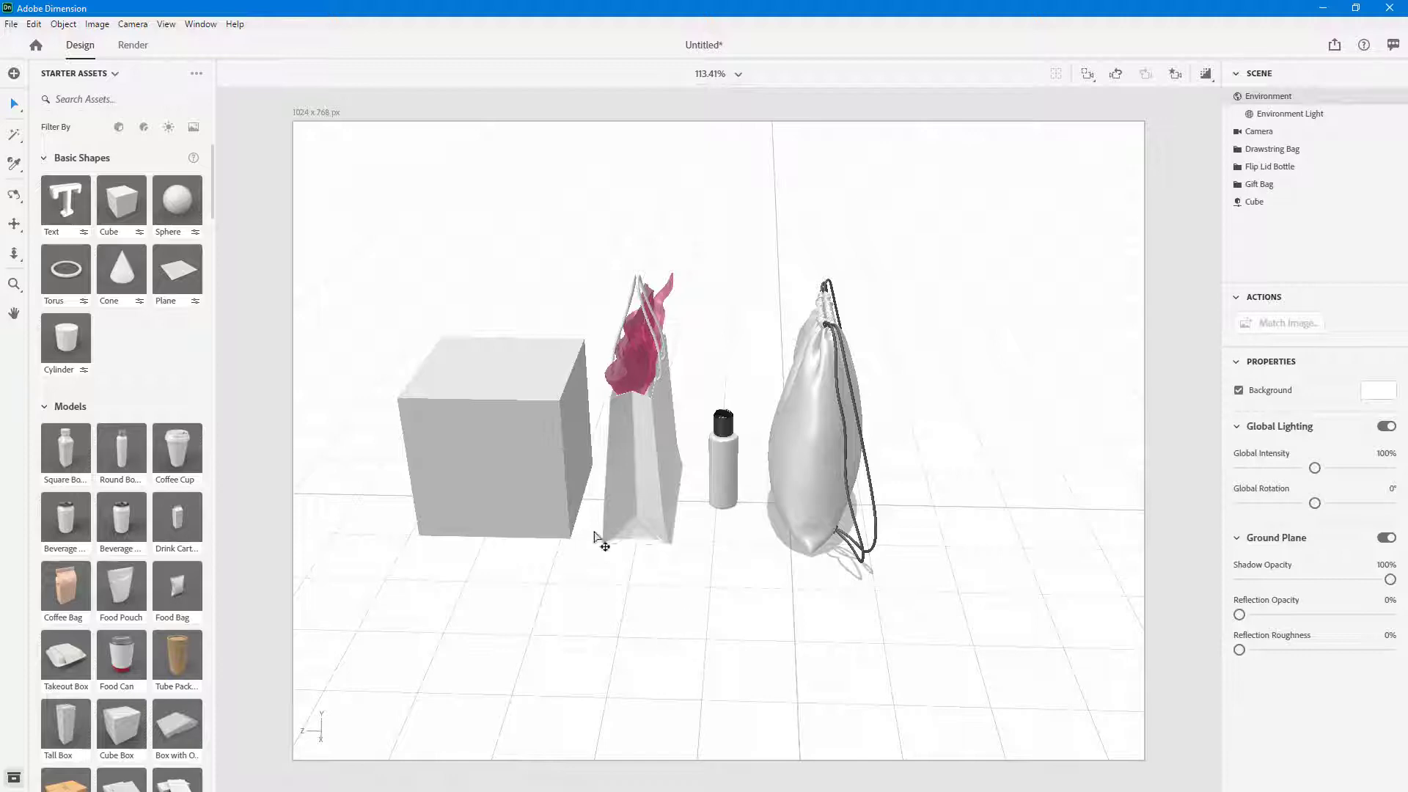
# Step: Zoom and orbit to a closer, raised three-quarter view with the cube in front
pyautogui.scroll(6, 594, 528)
pyautogui.scroll(-4, 587, 495)
pyautogui.scroll(5, 587, 497)
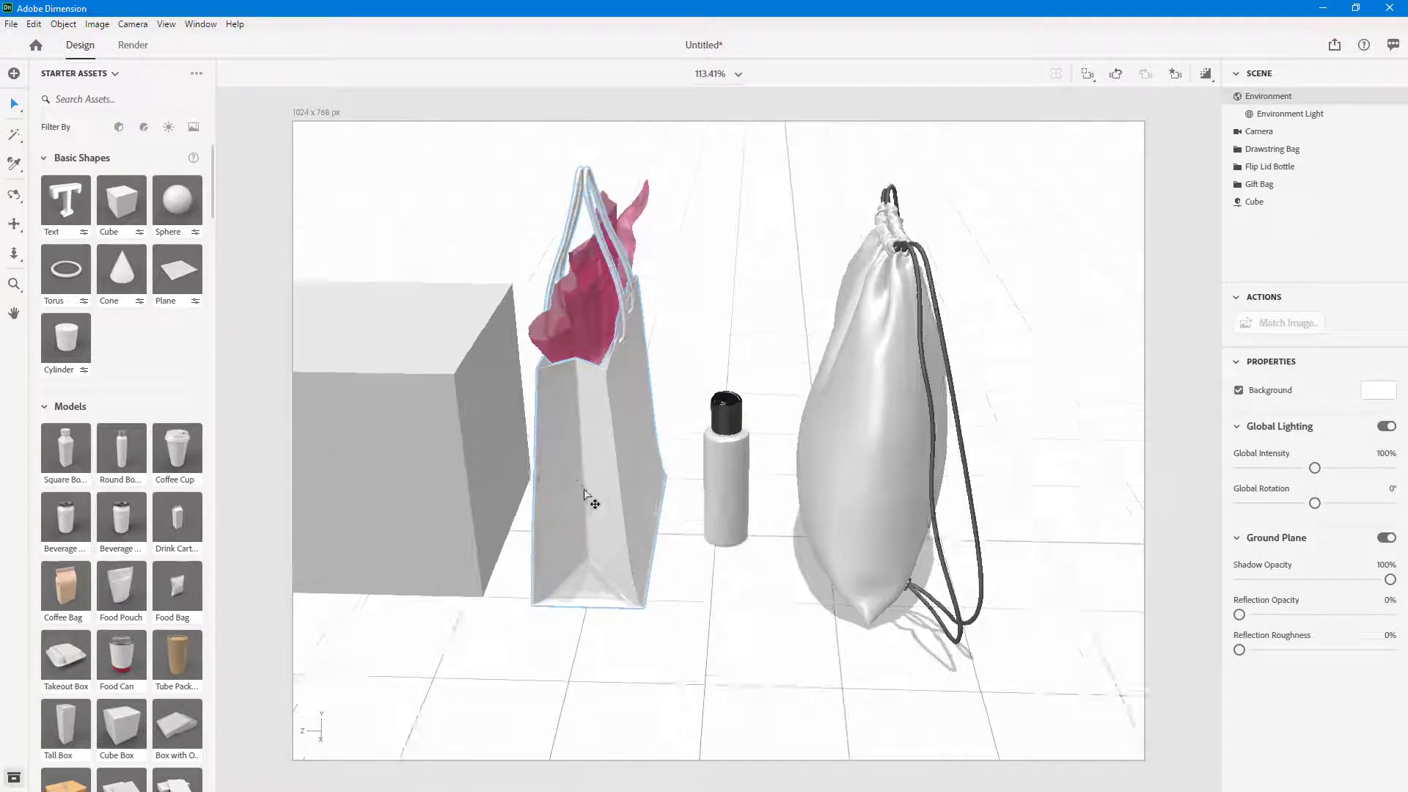
pyautogui.scroll(8, 587, 498)
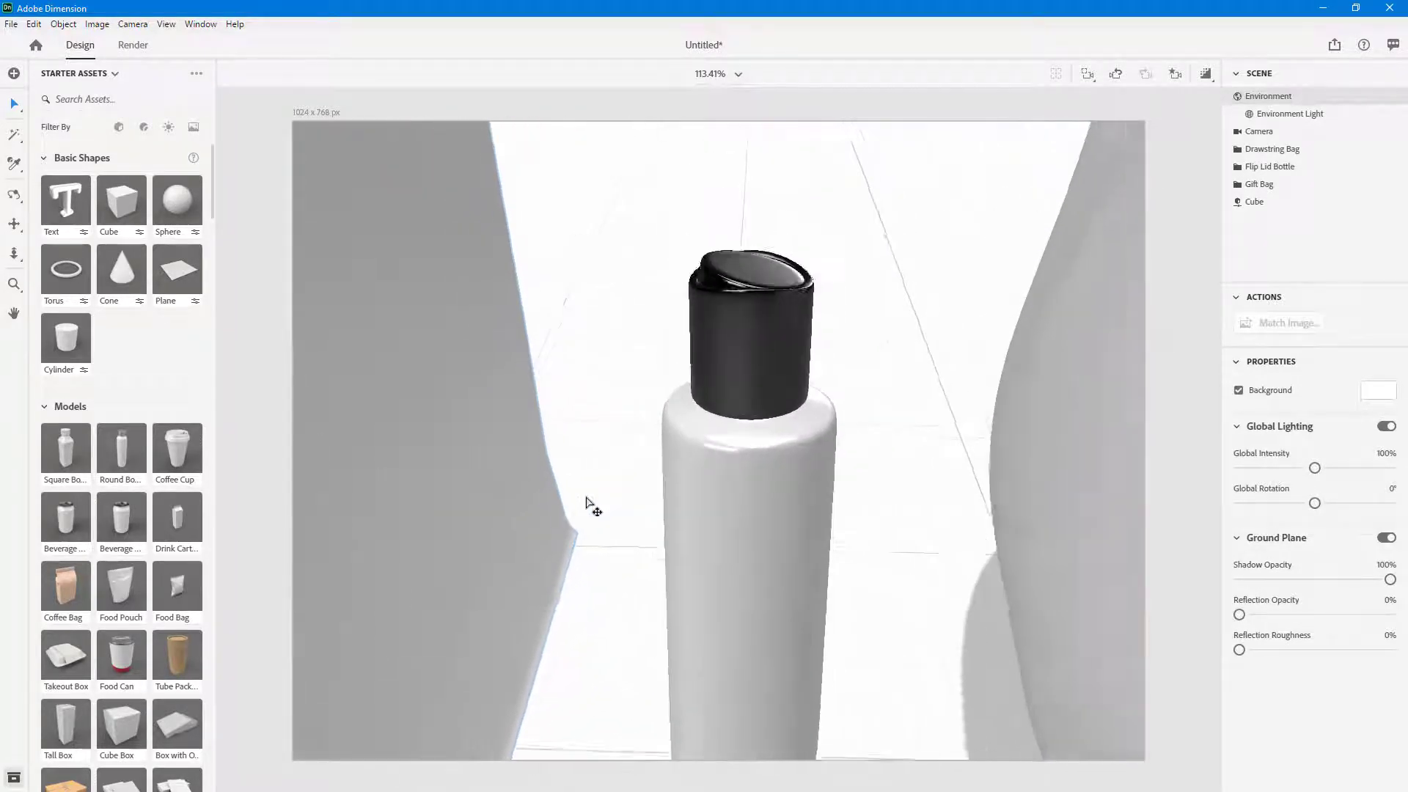
pyautogui.scroll(-6, 586, 504)
pyautogui.scroll(6, 588, 506)
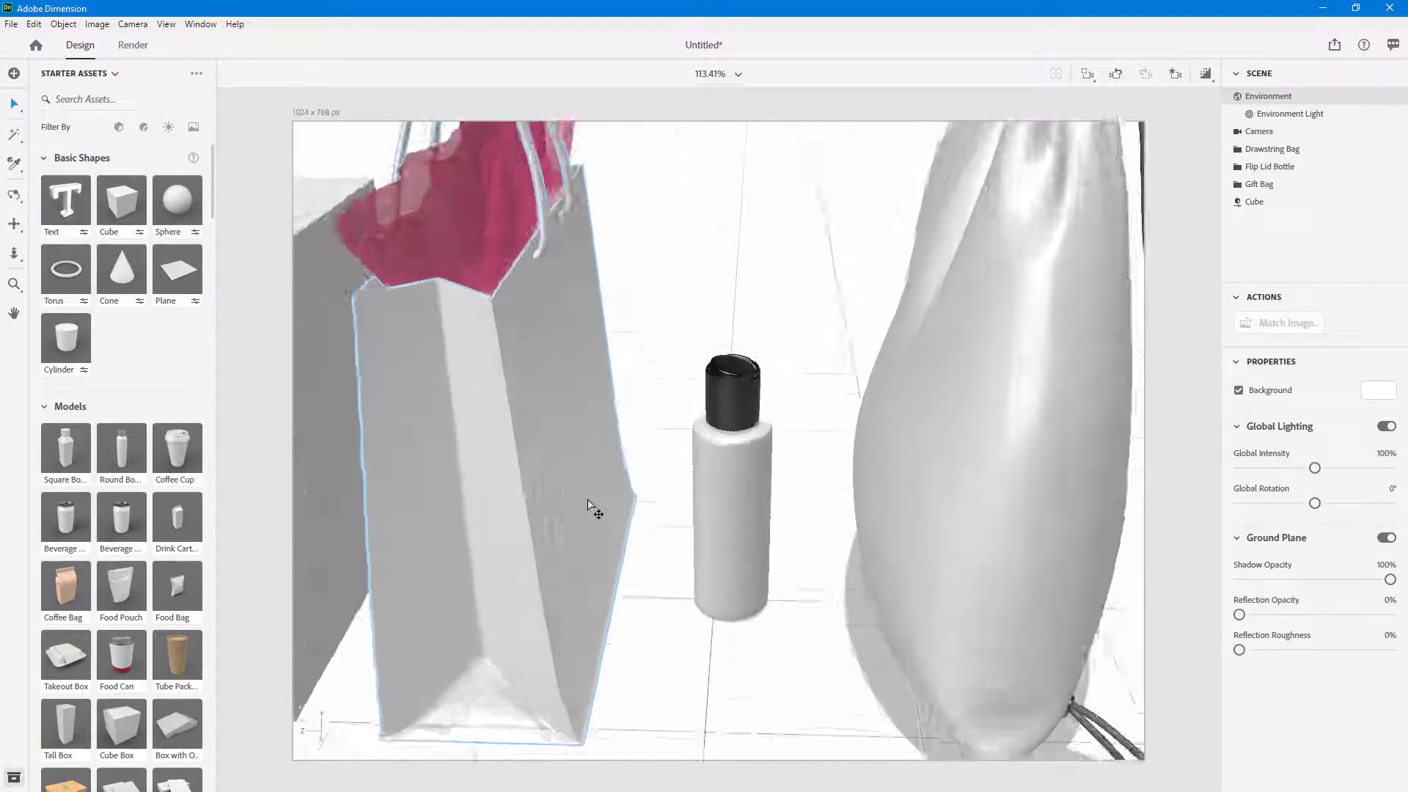
pyautogui.scroll(-8, 589, 506)
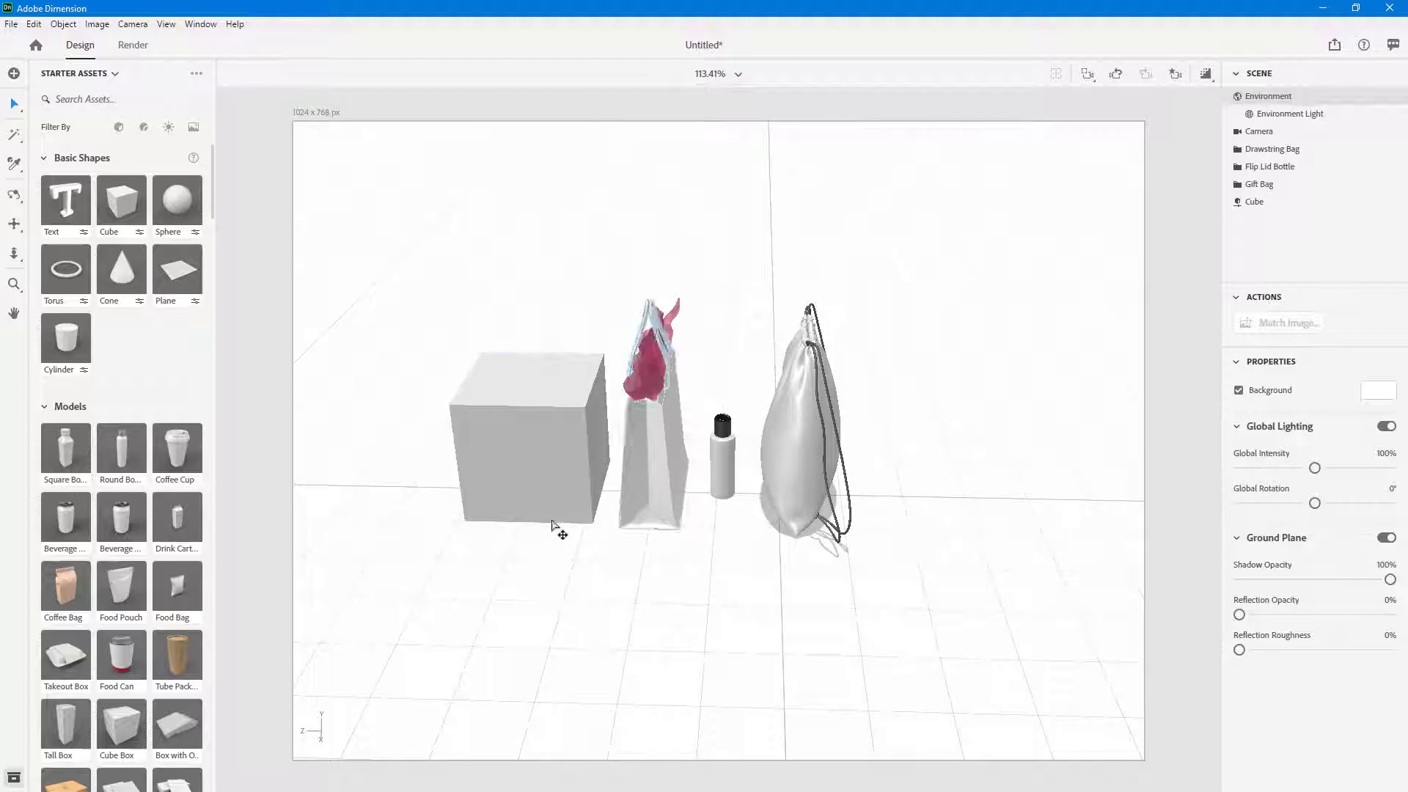
pyautogui.moveTo(572, 565); pyautogui.dragTo(685, 567, button='right')
pyautogui.scroll(5, 686, 567)
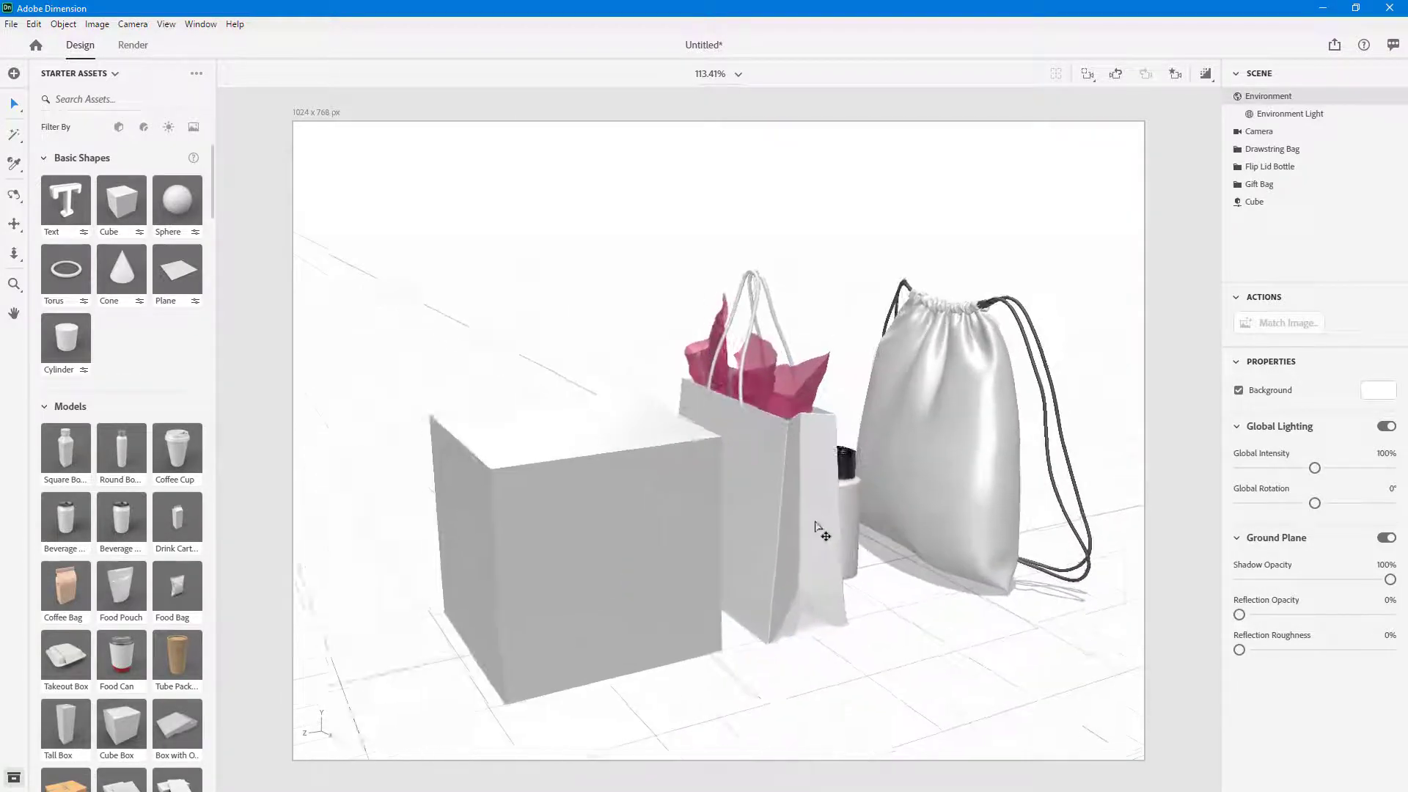
pyautogui.moveTo(958, 669); pyautogui.dragTo(871, 632, button='right')
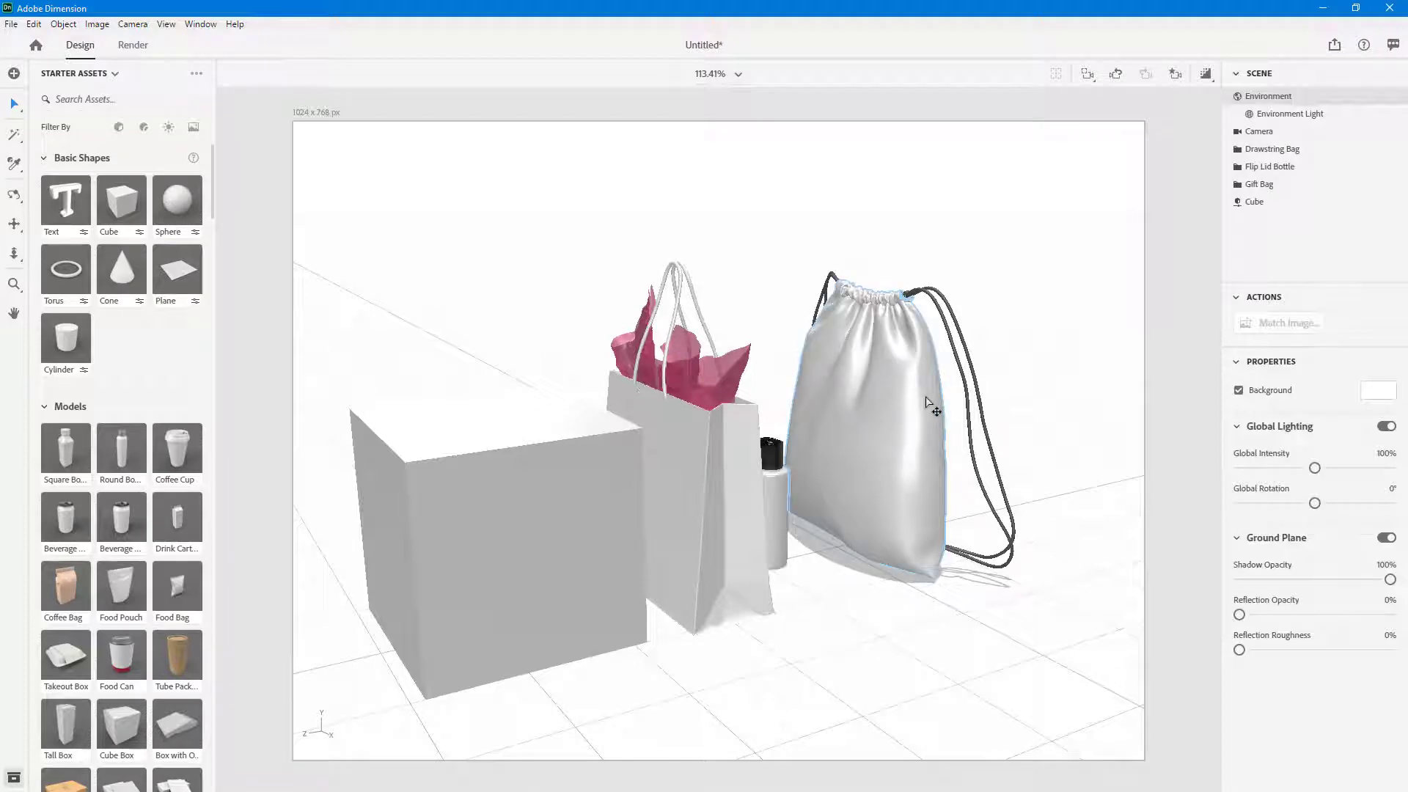
# Step: Select the scene camera and expand its perspective settings
pyautogui.click(1260, 133)
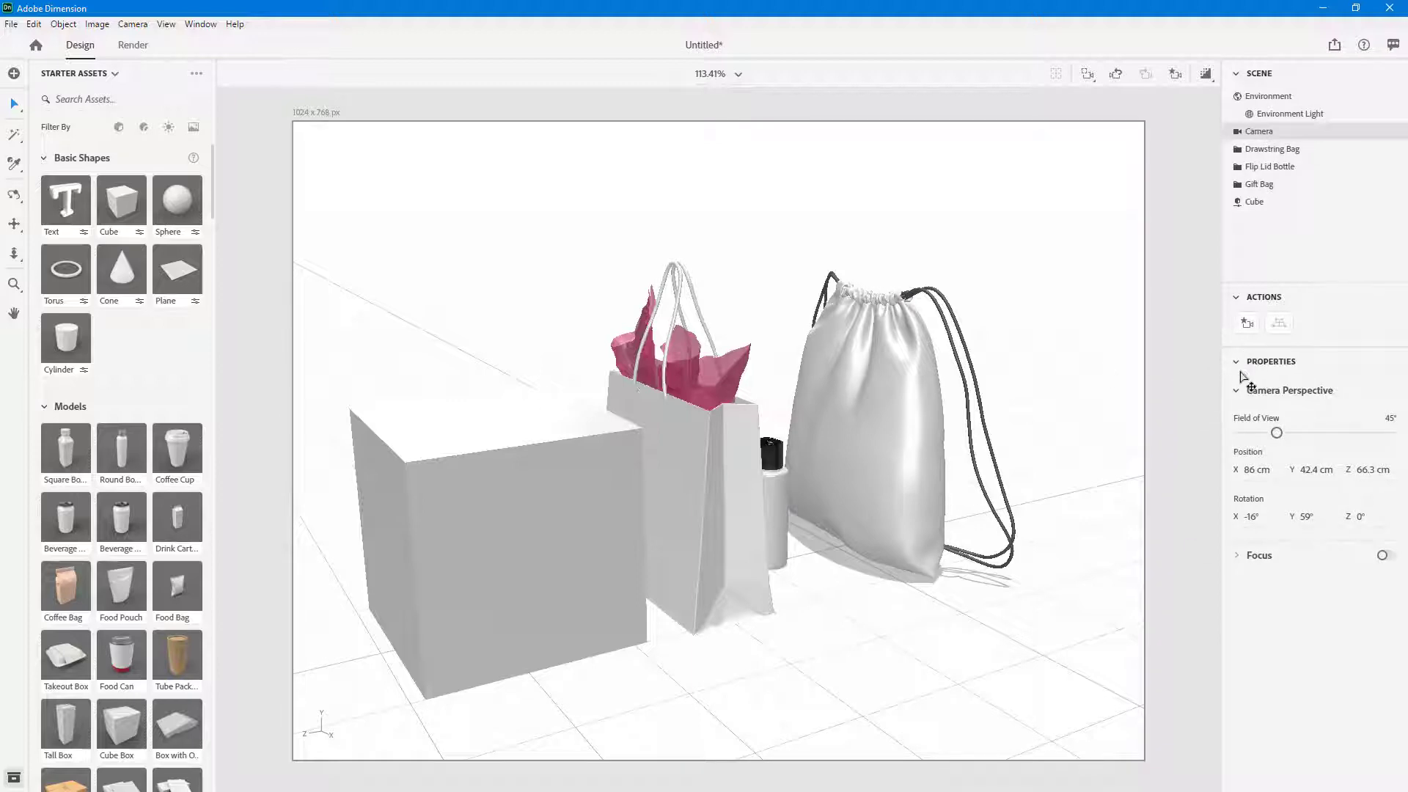
pyautogui.click(1241, 372)
pyautogui.click(1237, 717)
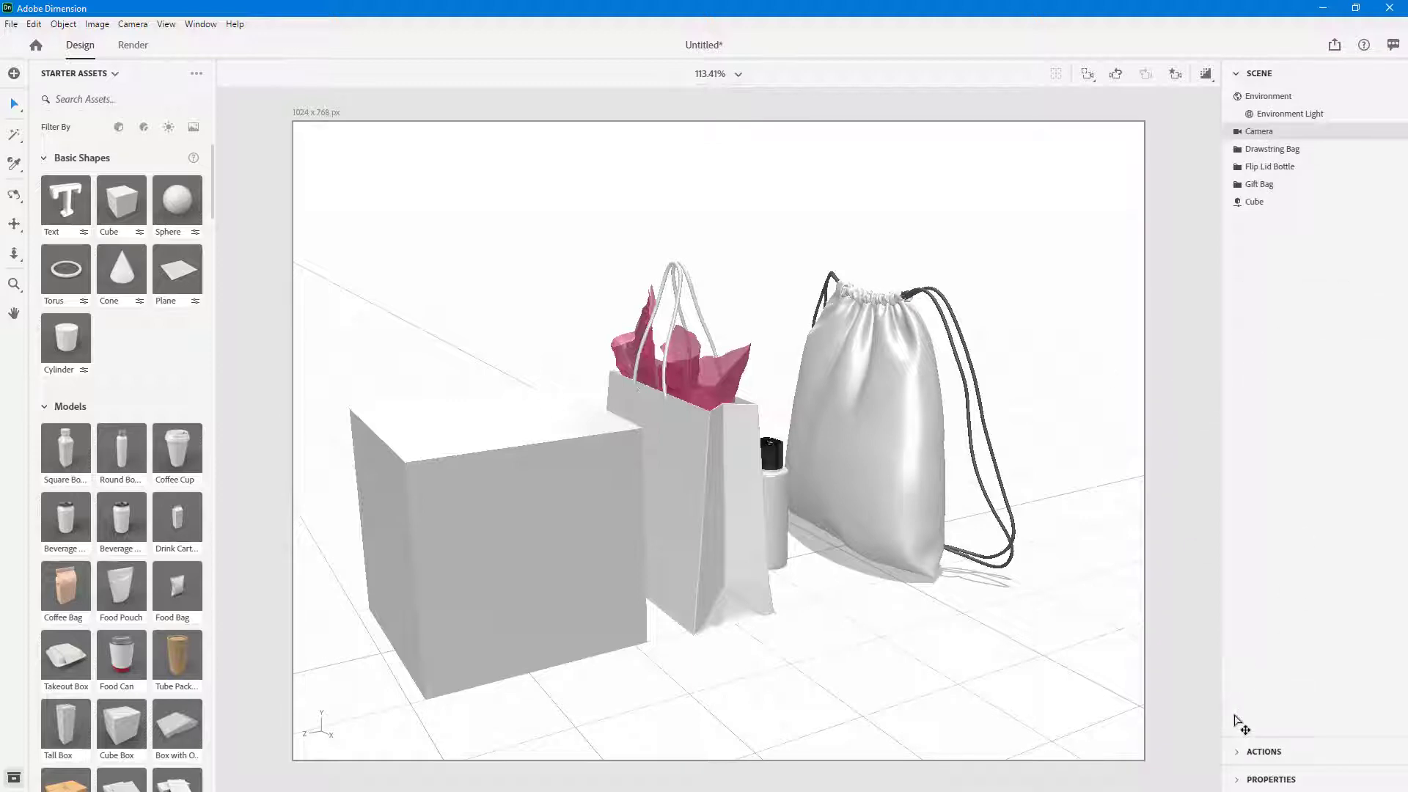
pyautogui.click(1236, 782)
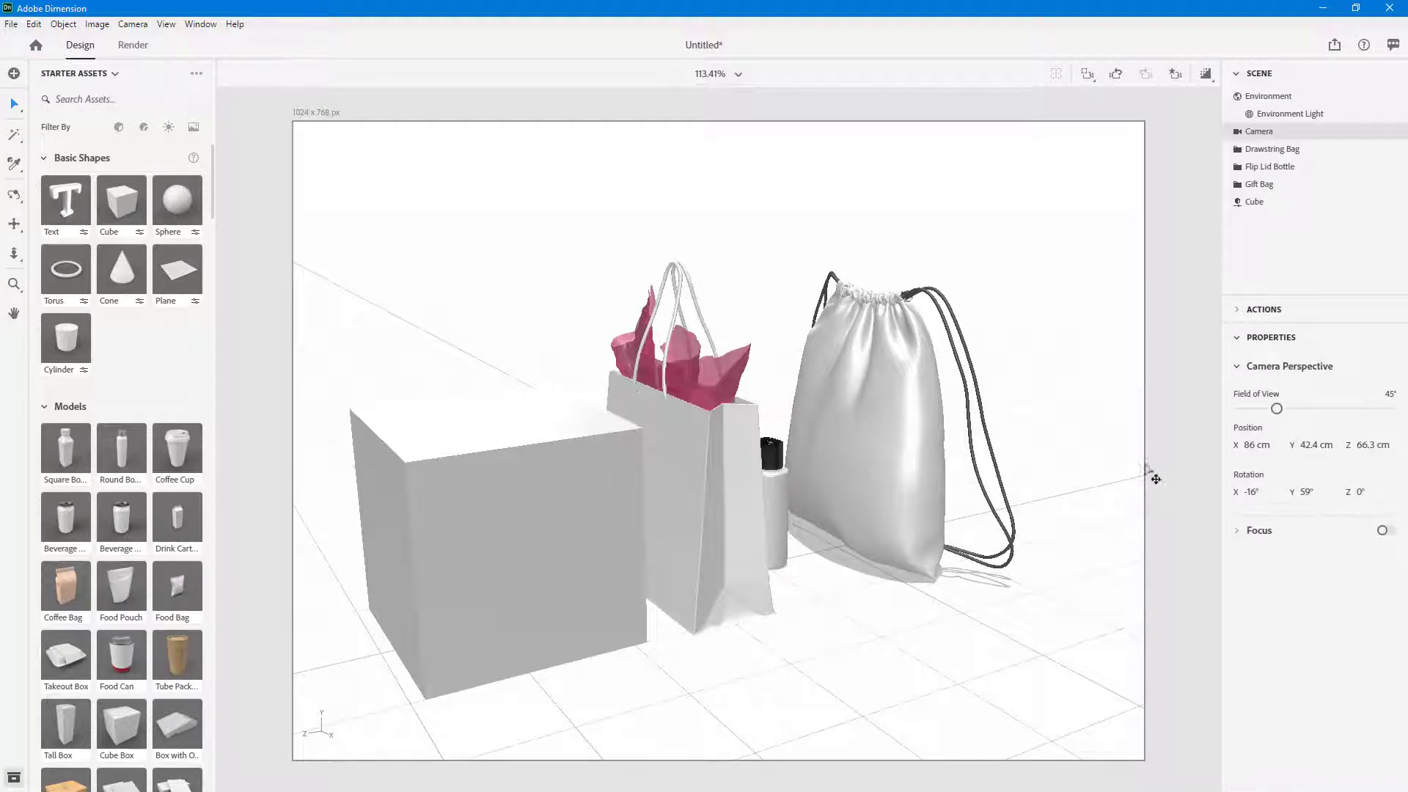
# Step: Adjust the camera's Position X to shift the framing sideways
pyautogui.moveTo(1257, 453); pyautogui.dragTo(745, 409)
pyautogui.moveTo(743, 345); pyautogui.dragTo(806, 370, button='middle')
pyautogui.scroll(3, 806, 370)
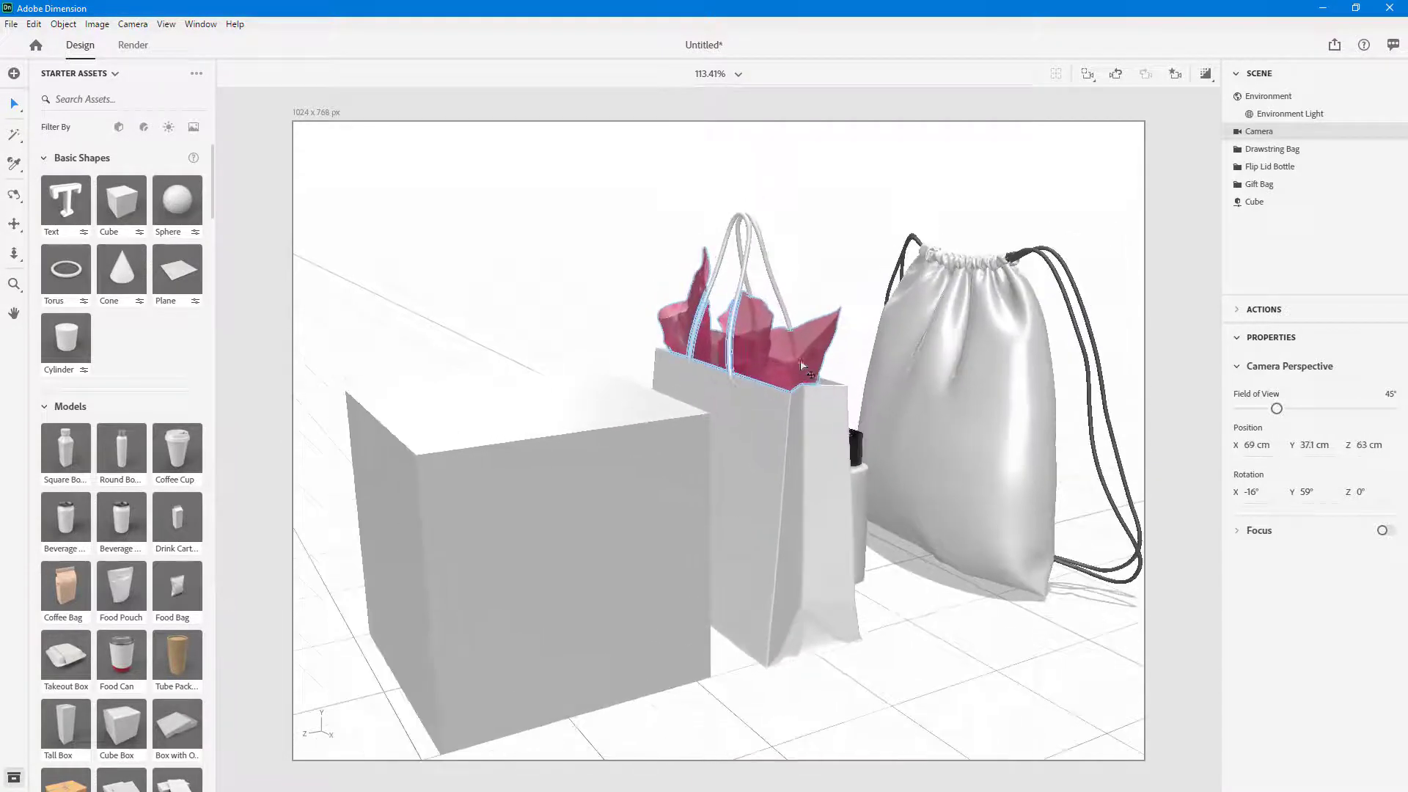
pyautogui.scroll(-1, 792, 370)
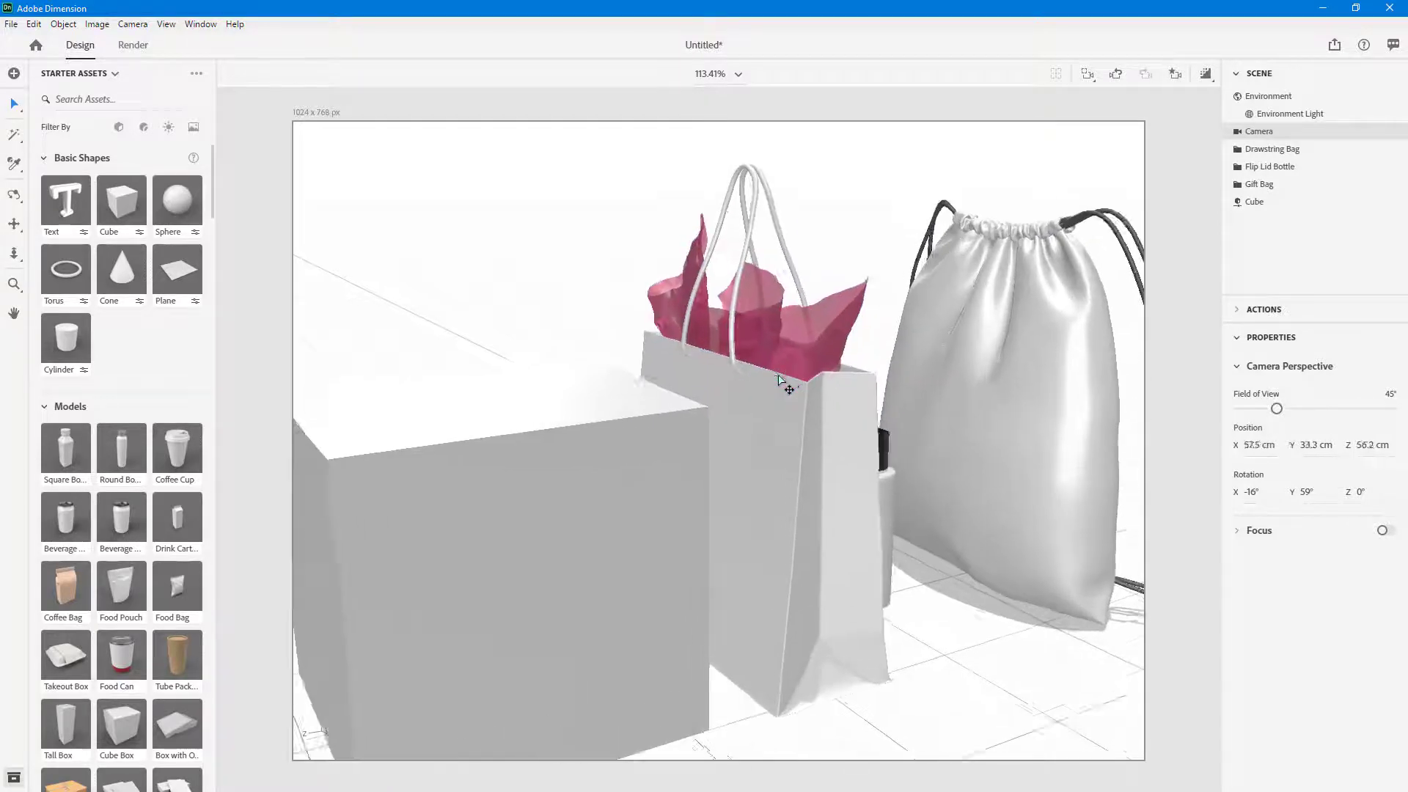
pyautogui.scroll(-1, 780, 378)
pyautogui.moveTo(1276, 456); pyautogui.dragTo(1234, 469)
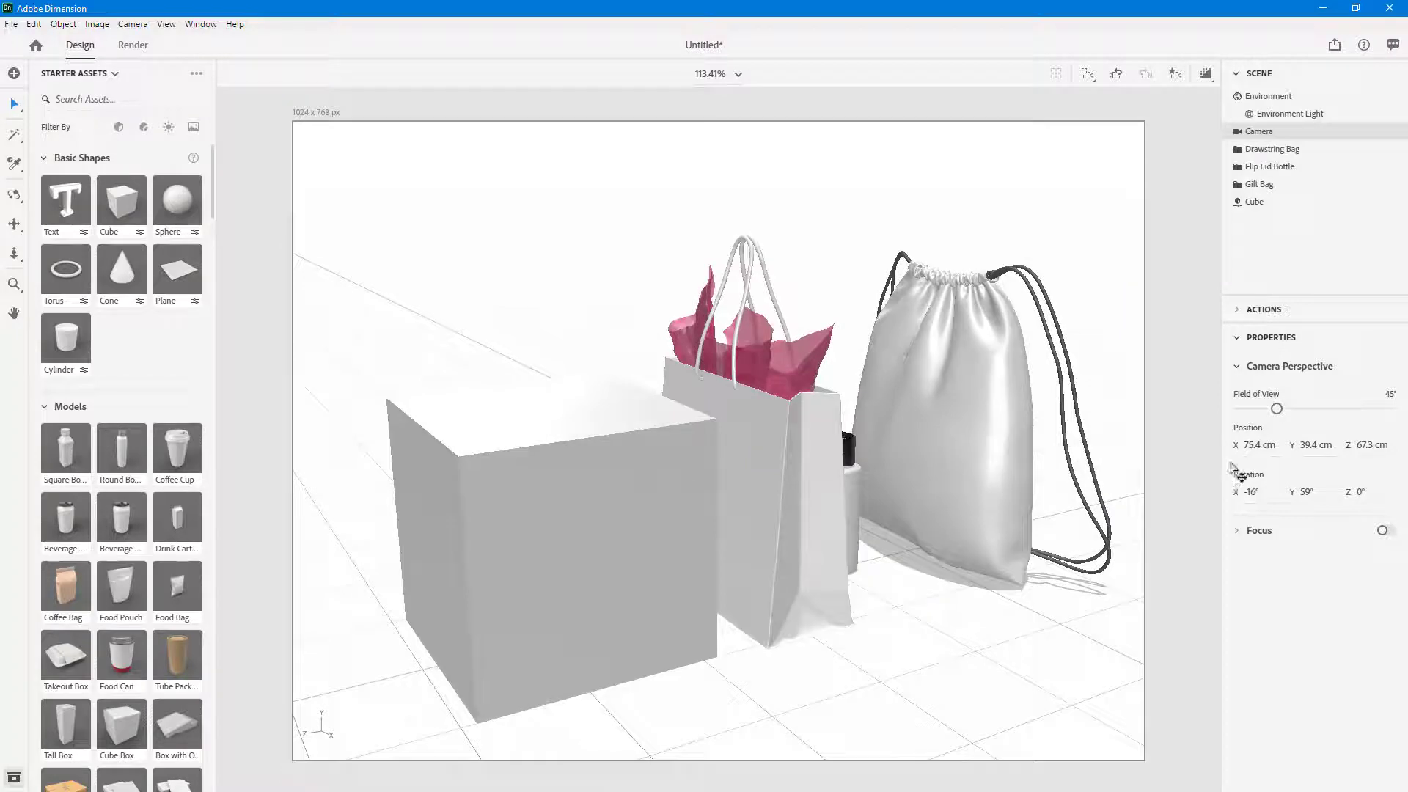
pyautogui.moveTo(704, 416); pyautogui.dragTo(1300, 469)
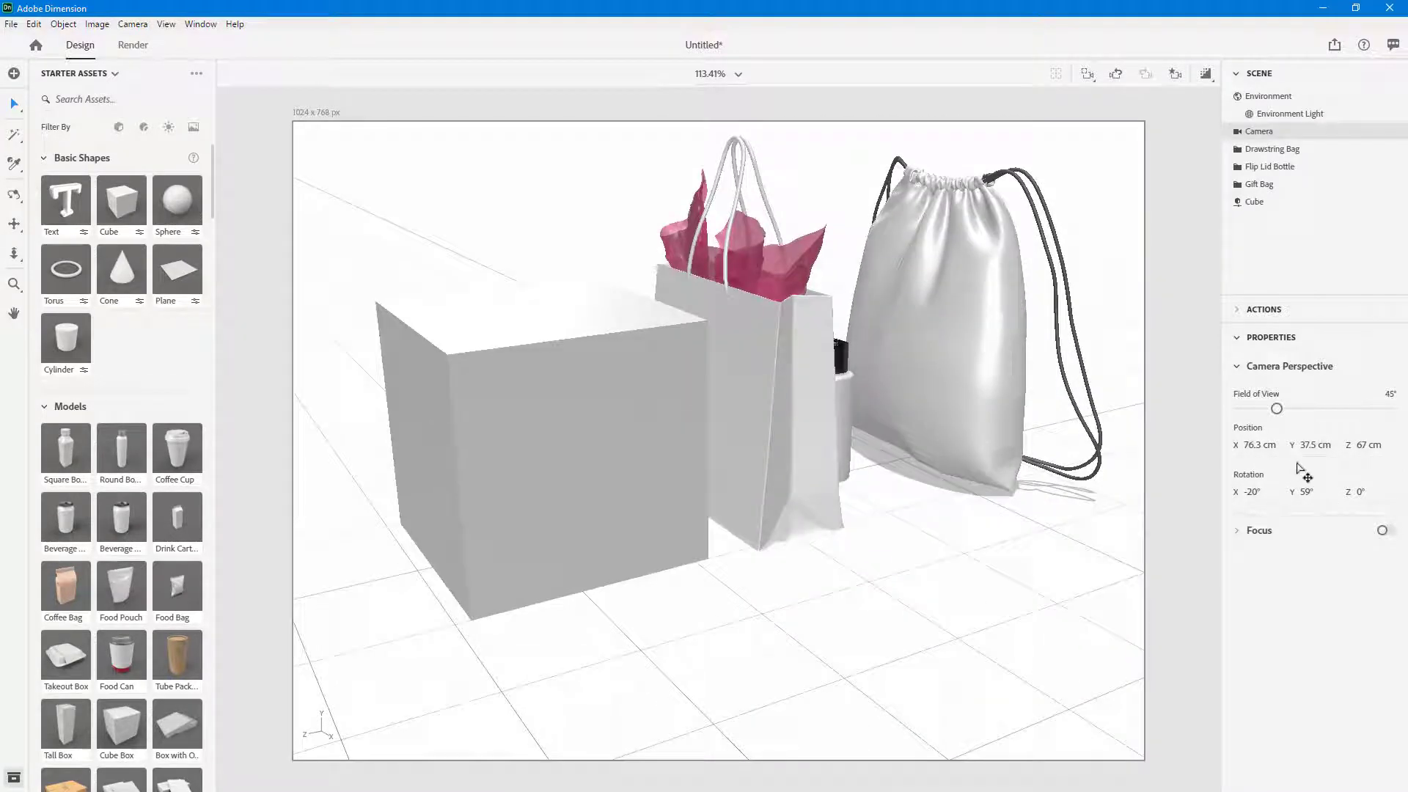
# Step: Turn the camera to 53° Y rotation with 0° Z rotation, then pull it back
pyautogui.moveTo(772, 420); pyautogui.dragTo(654, 418)
pyautogui.moveTo(1385, 496); pyautogui.dragTo(775, 432)
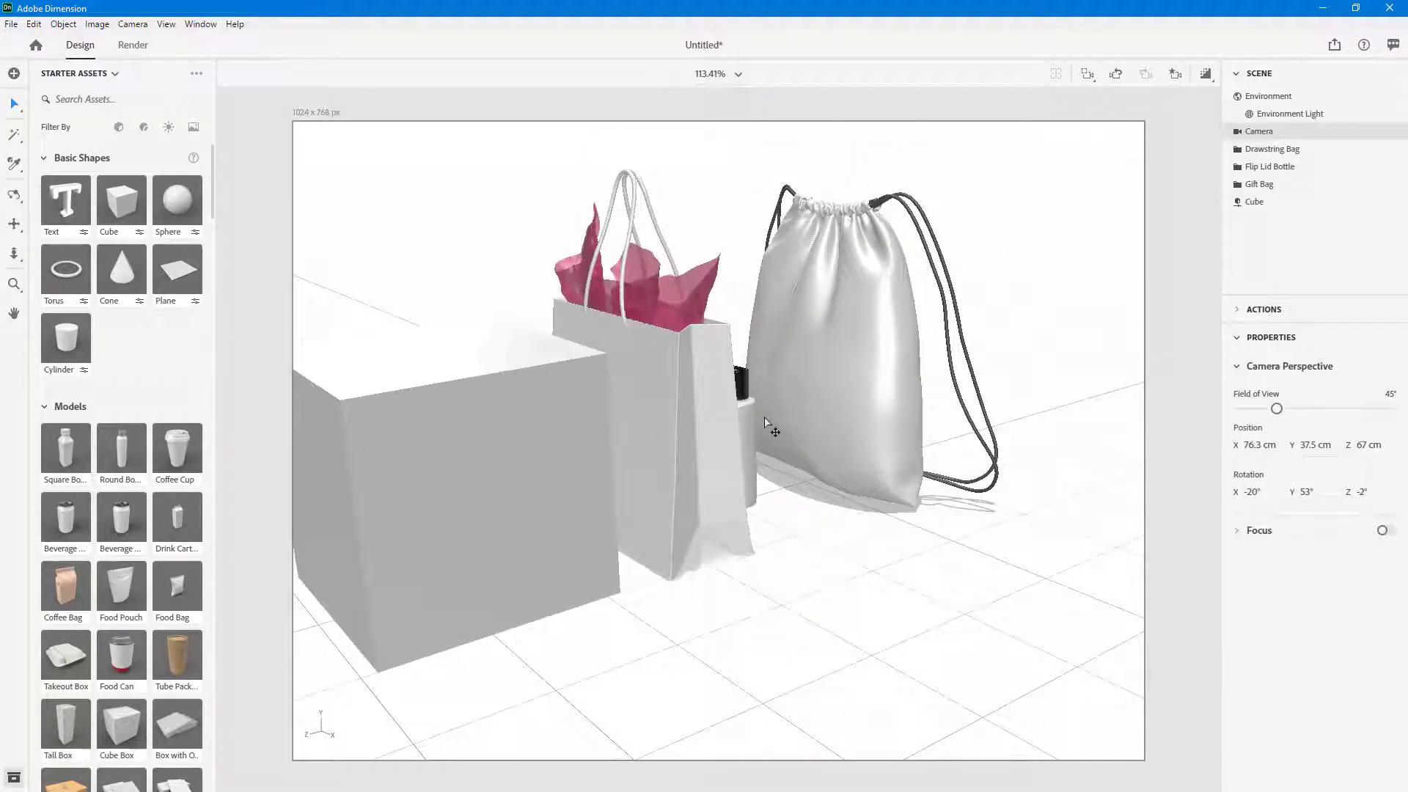
pyautogui.click(1360, 499)
pyautogui.write('0')
pyautogui.press('Return')
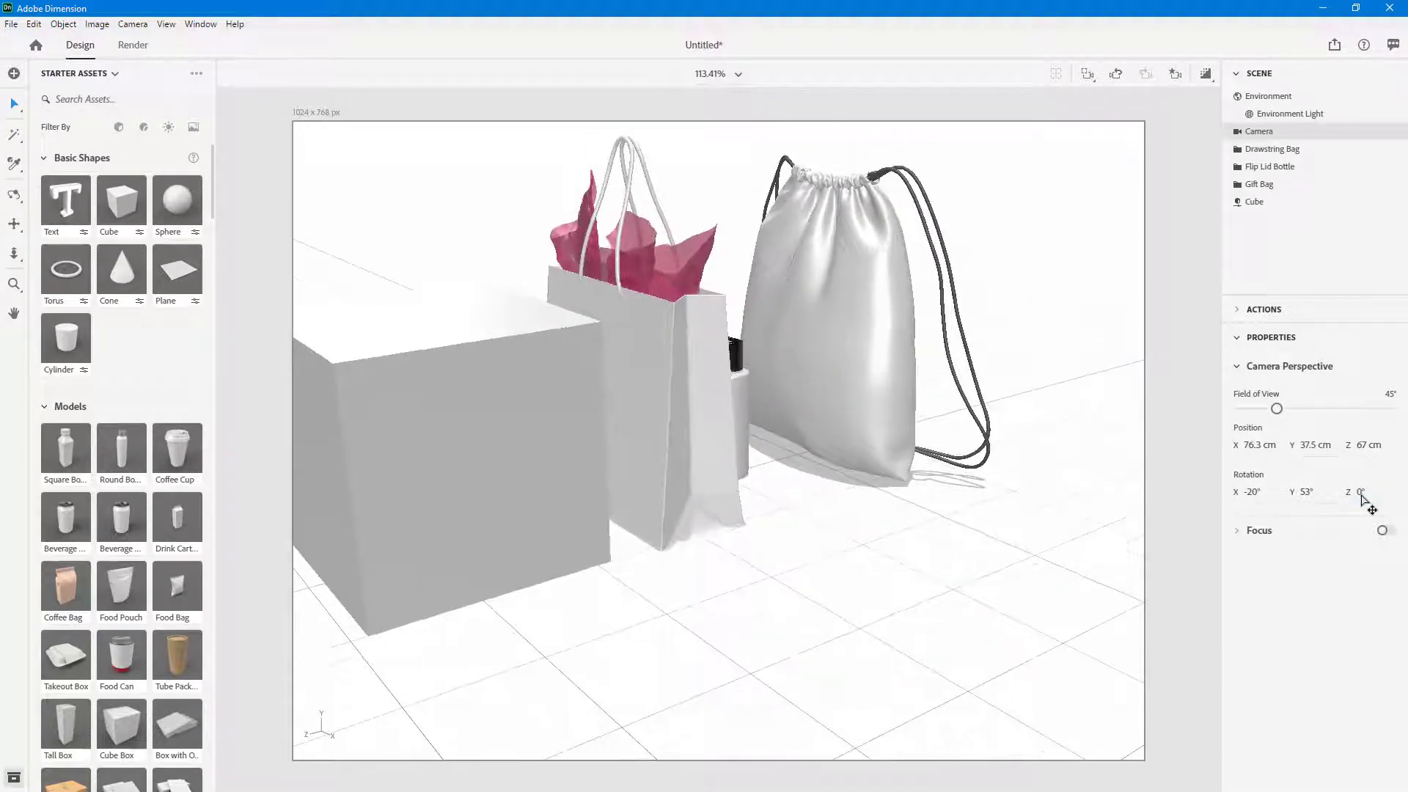
pyautogui.scroll(-3, 607, 403)
pyautogui.scroll(2, 606, 402)
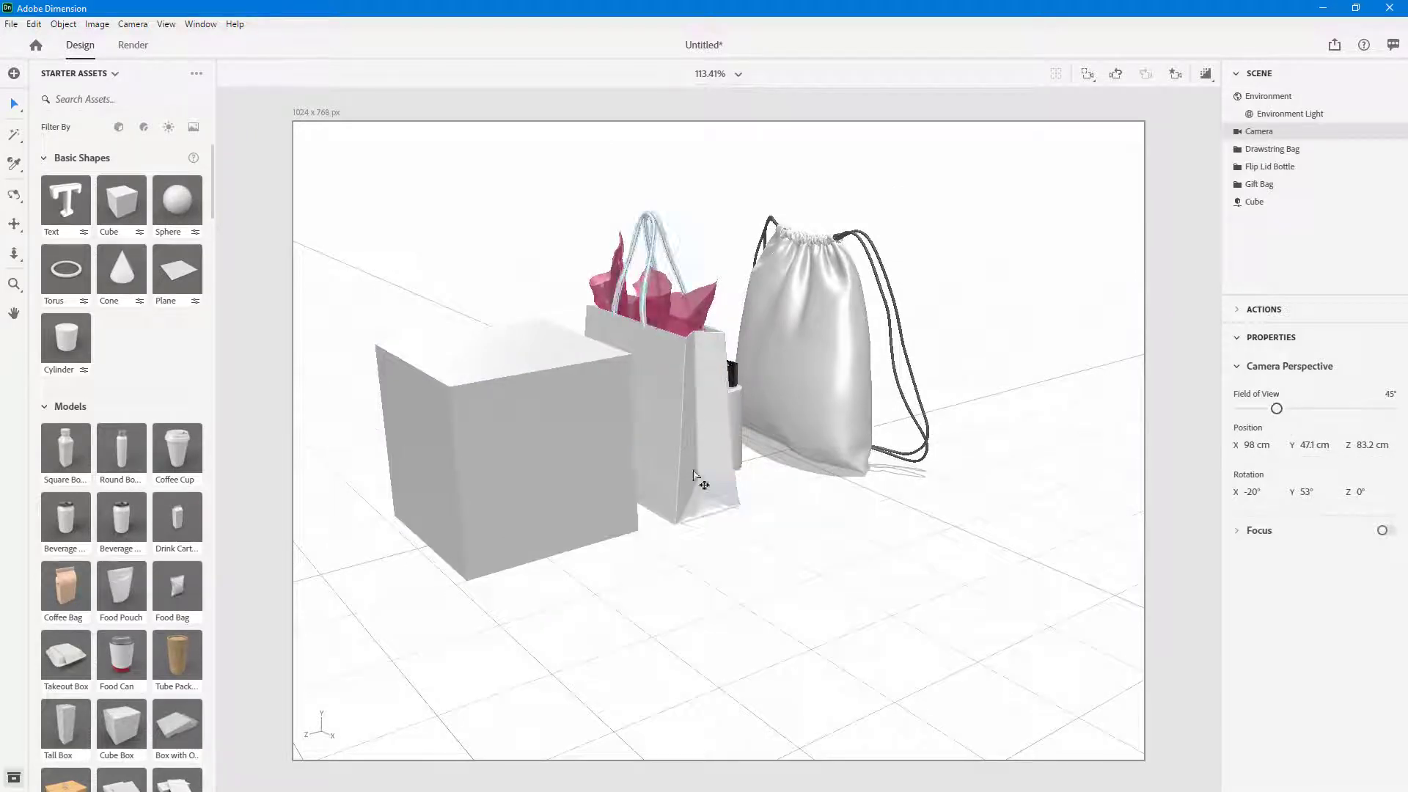
# Step: Orbit the view around the cube and bags
pyautogui.click(777, 550)
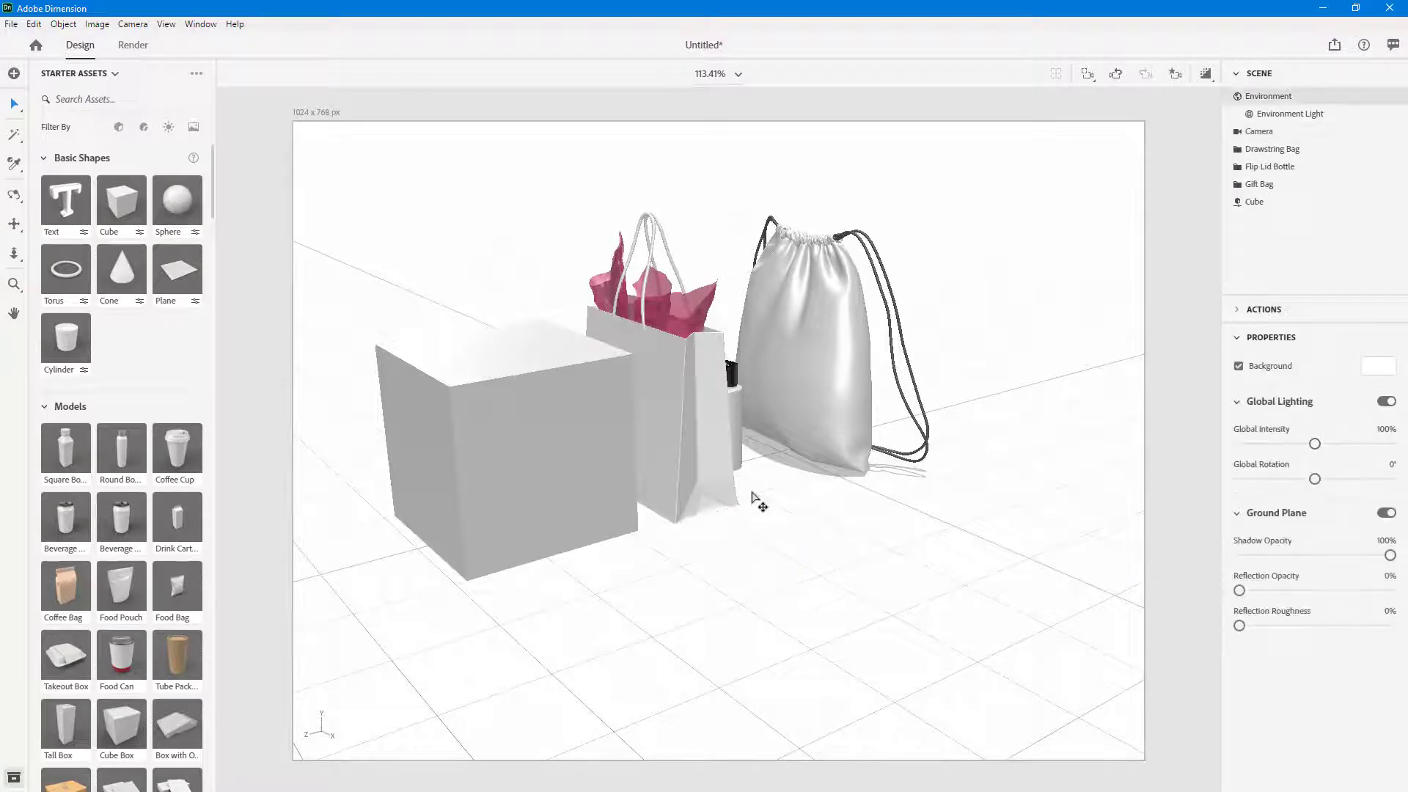
pyautogui.scroll(2, 807, 542)
pyautogui.moveTo(755, 591); pyautogui.dragTo(843, 613, button='middle')
pyautogui.scroll(2, 800, 572)
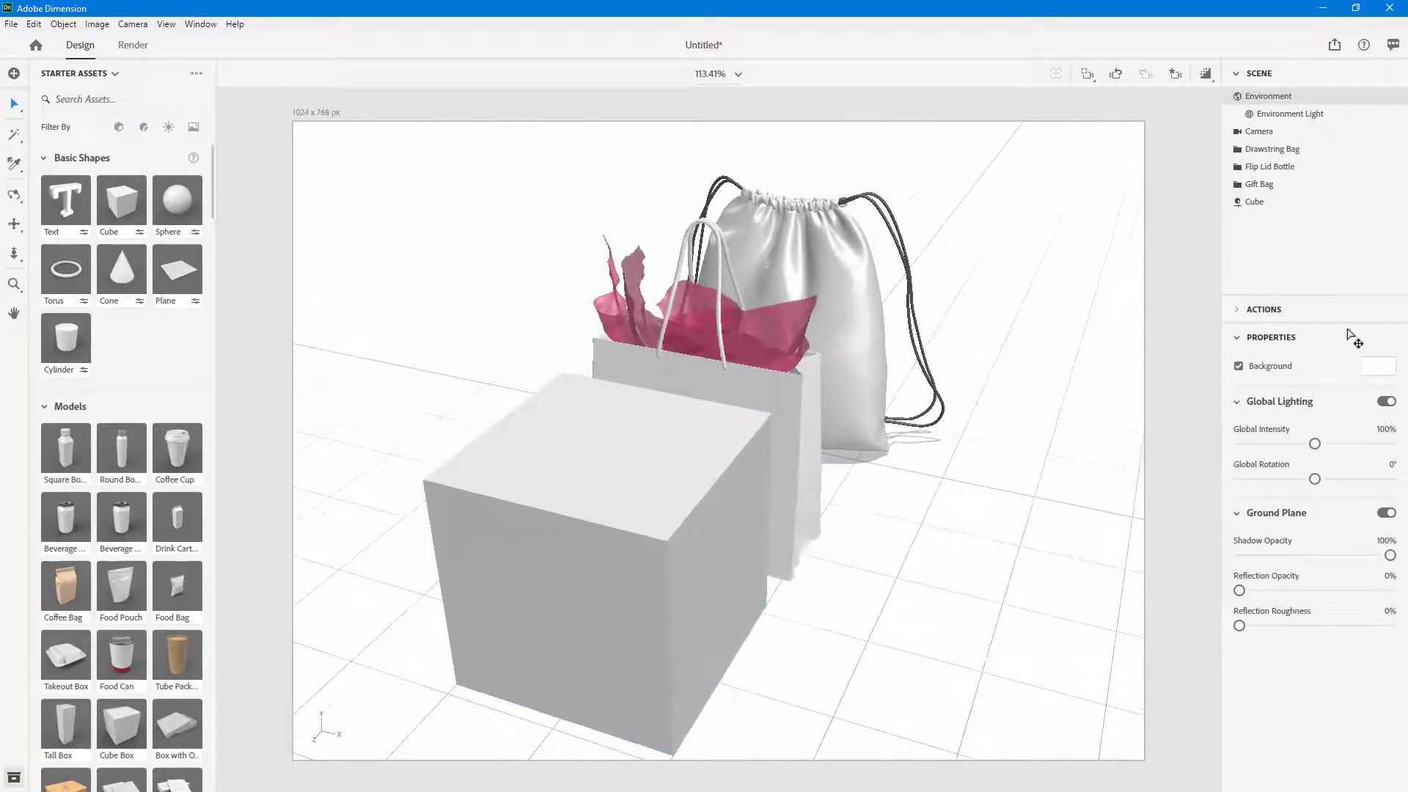
# Step: Narrow the camera's field of view to 23°, then pan and dolly out to reframe
pyautogui.click(1284, 133)
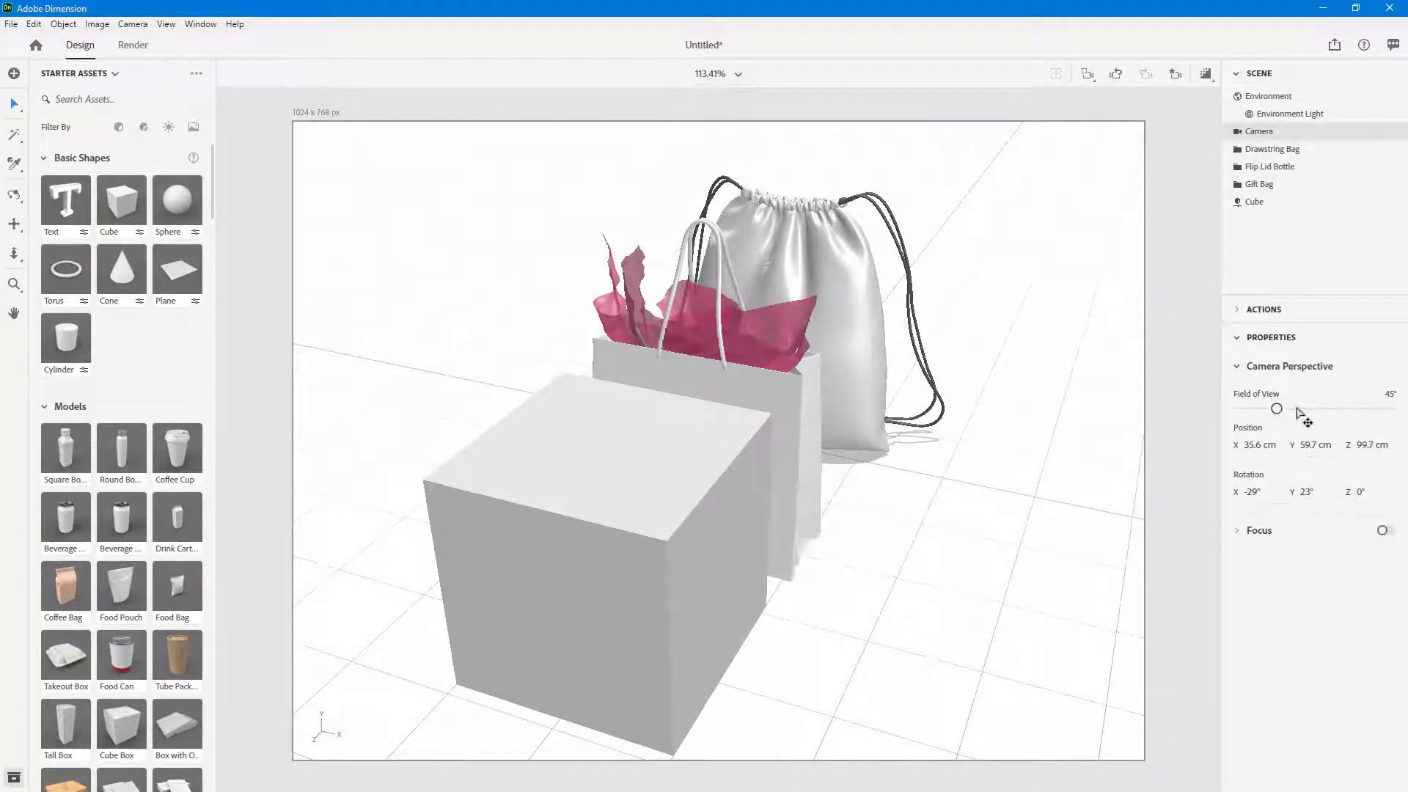
pyautogui.moveTo(1276, 412); pyautogui.dragTo(891, 458)
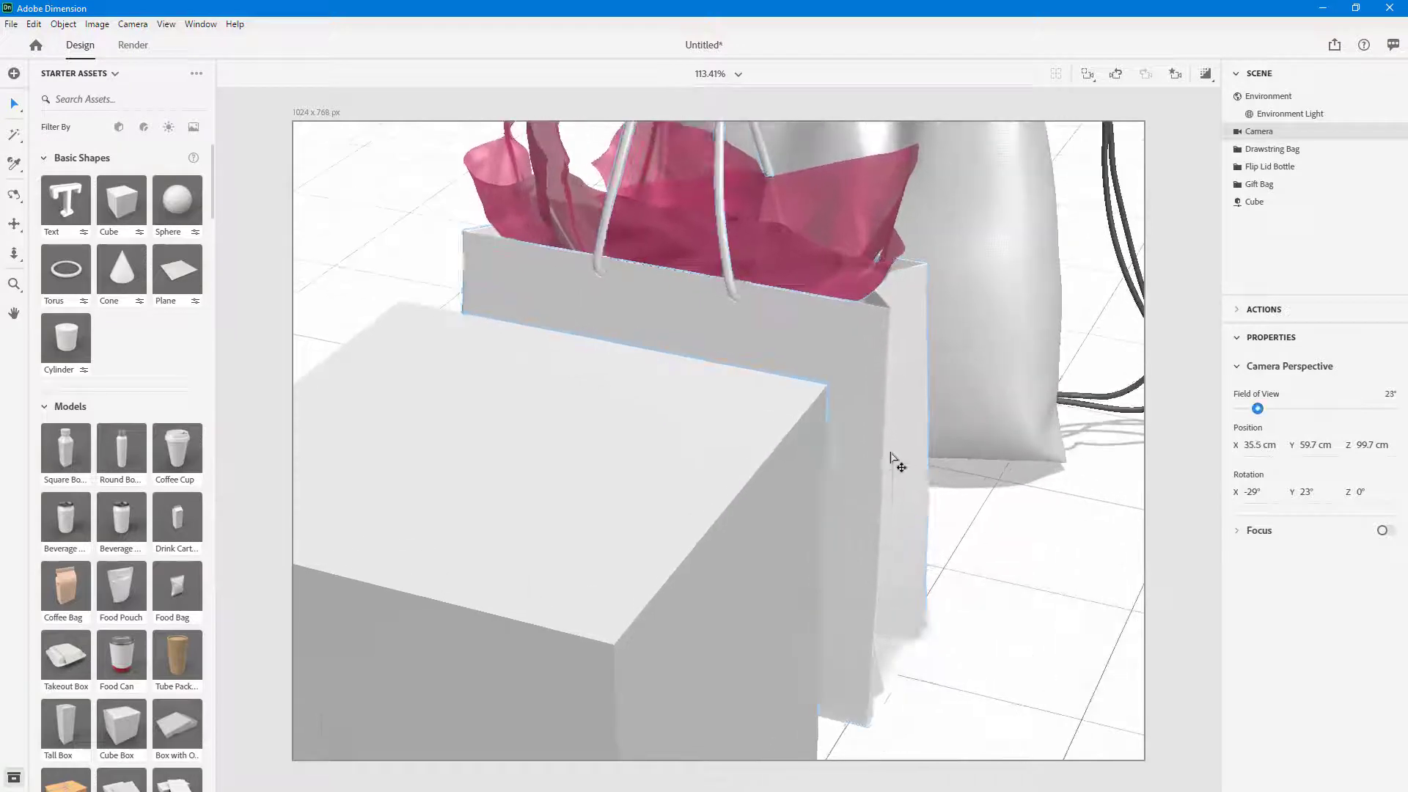
pyautogui.moveTo(891, 458); pyautogui.dragTo(883, 334, button='middle')
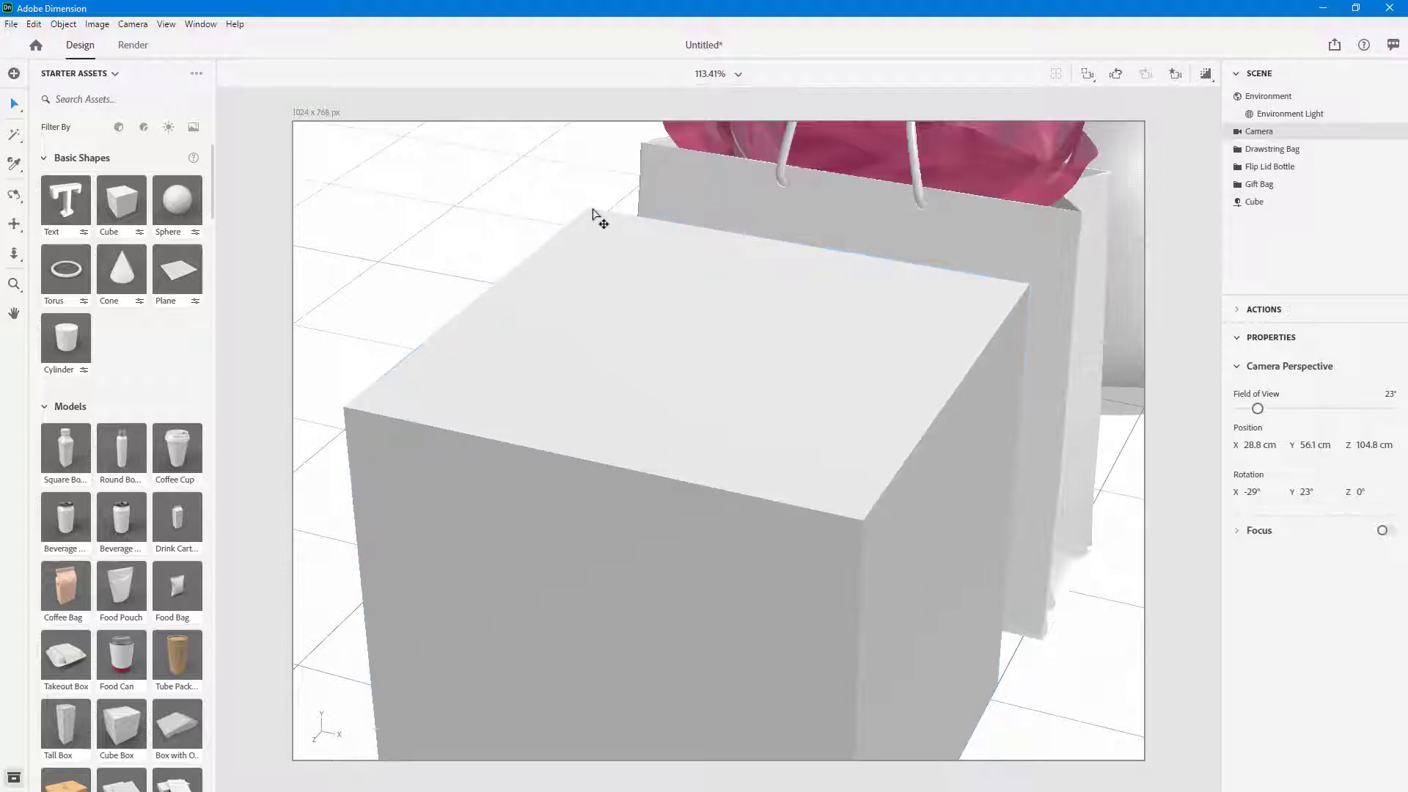
pyautogui.scroll(-10, 1068, 424)
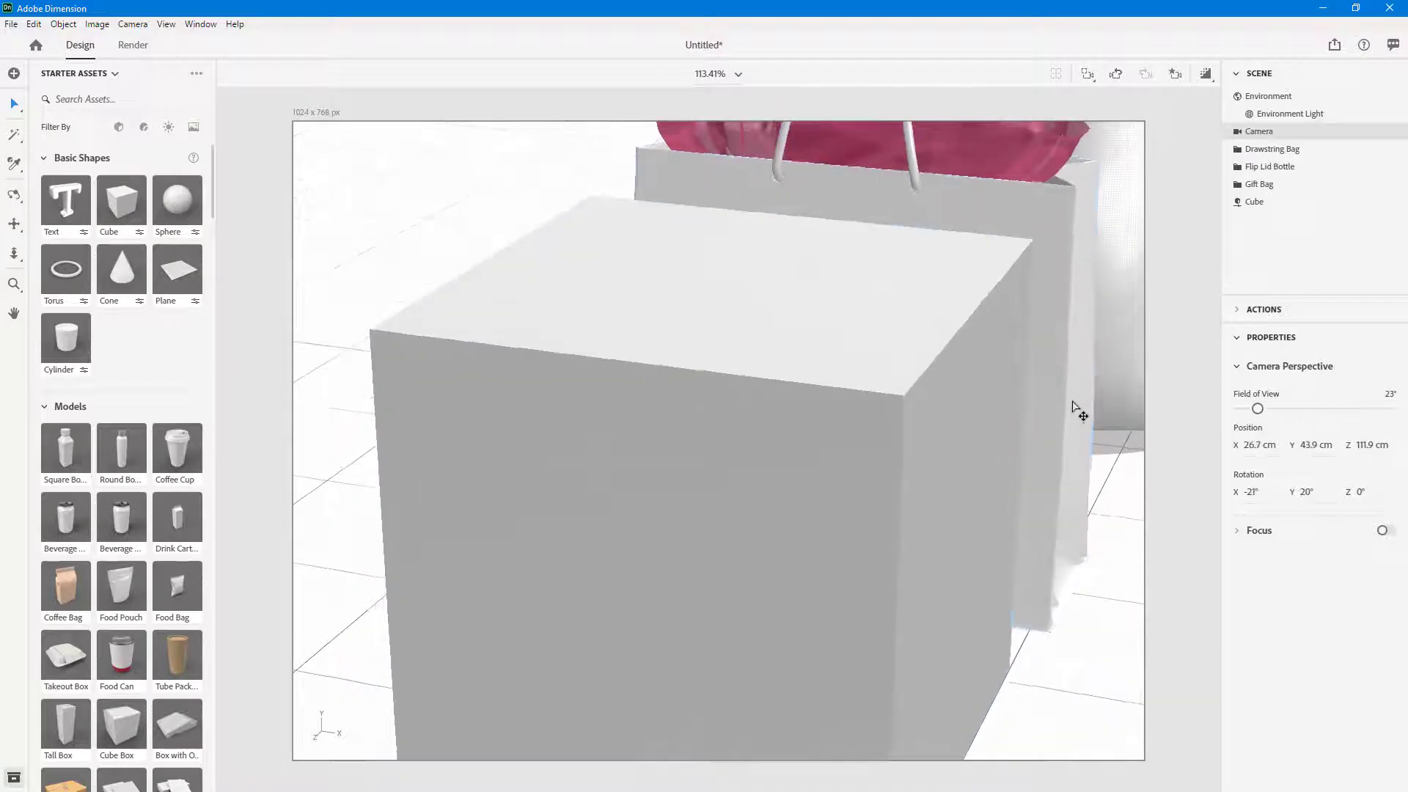
pyautogui.scroll(-2, 999, 486)
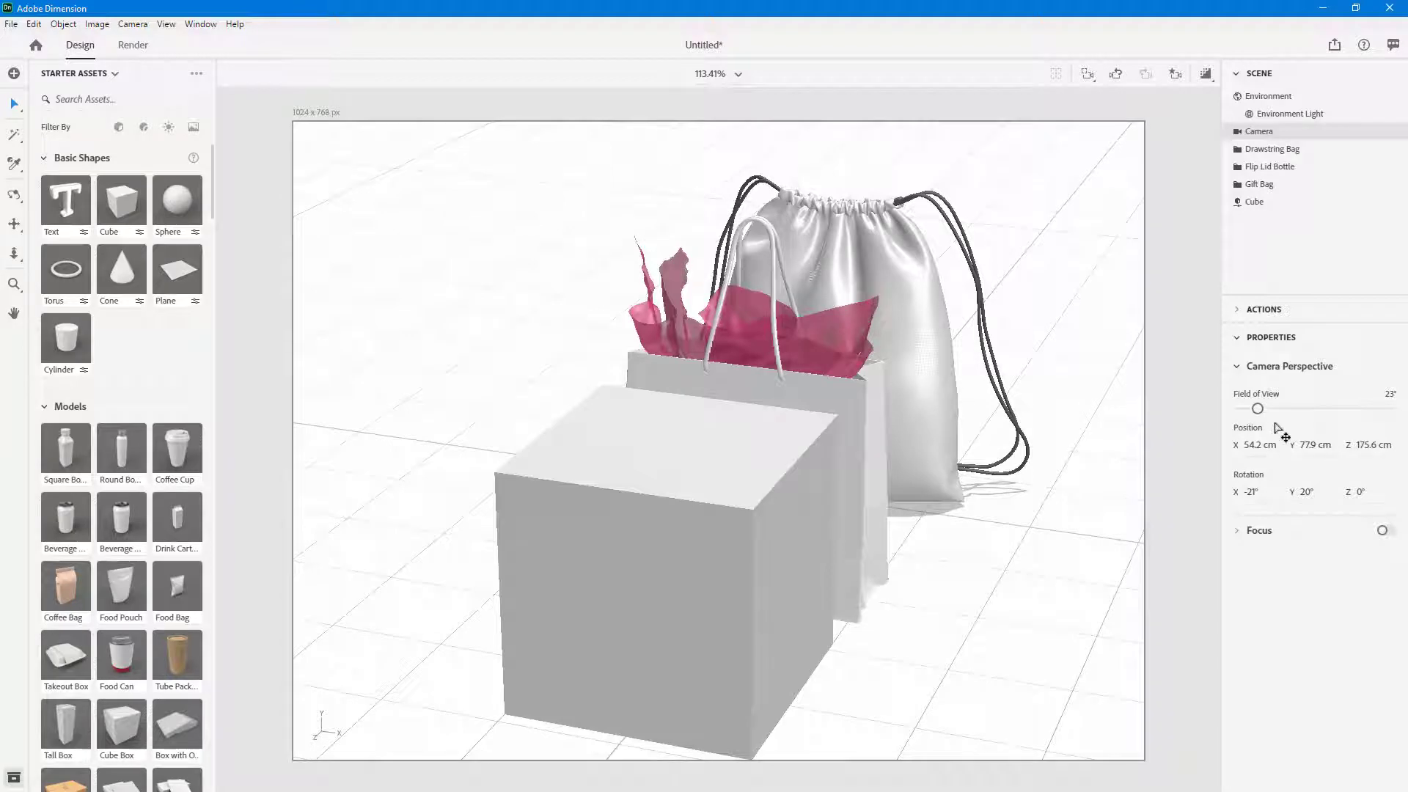
# Step: Try extreme fields of view, 1° then 67°, orbiting the camera between changes
pyautogui.moveTo(1258, 409); pyautogui.dragTo(1173, 415)
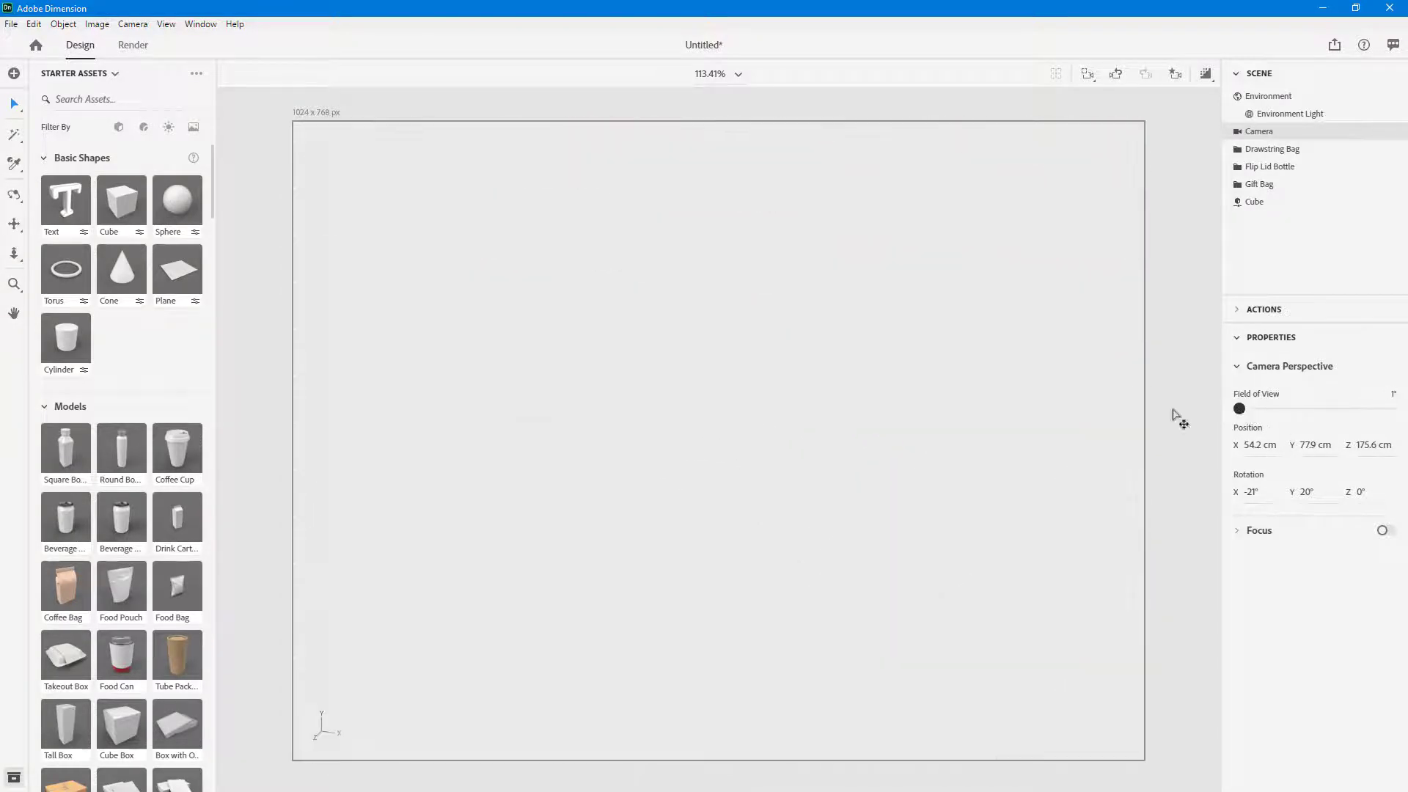
pyautogui.scroll(-15, 949, 400)
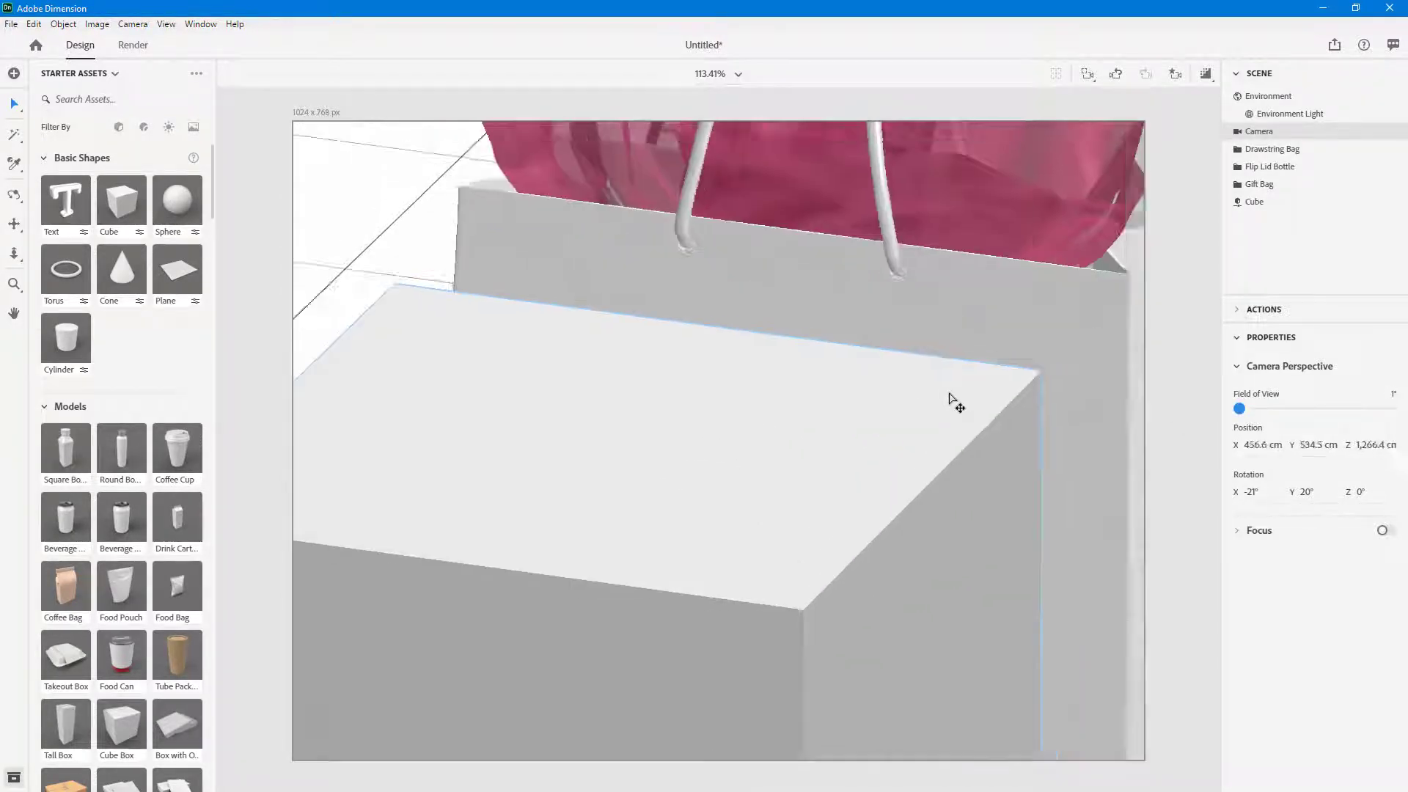
pyautogui.scroll(-6, 949, 399)
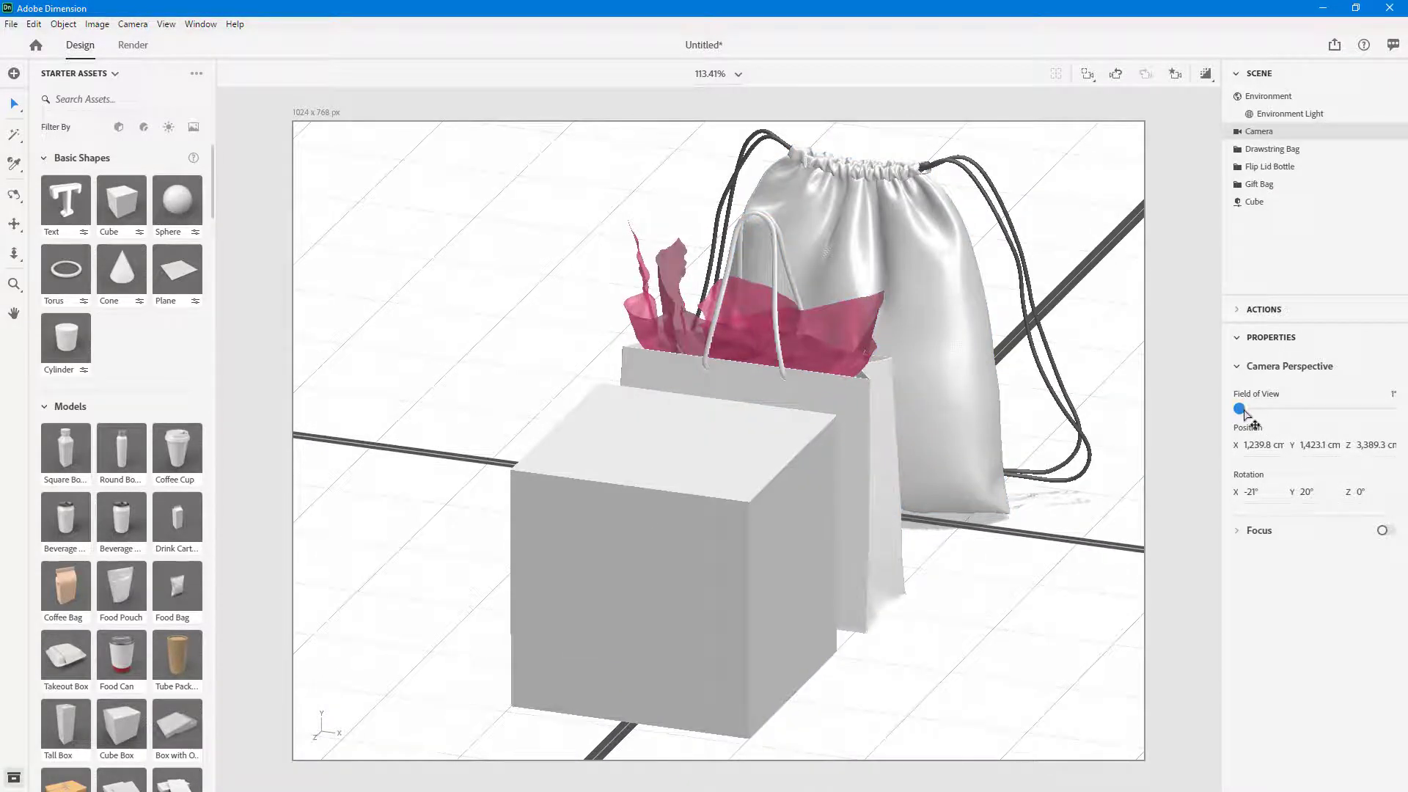
pyautogui.moveTo(1241, 413)
pyautogui.mouseDown()
pyautogui.moveTo(1281, 415)
pyautogui.moveTo(1257, 420)
pyautogui.mouseUp()
pyautogui.moveTo(1257, 418); pyautogui.dragTo(1299, 424)
pyautogui.scroll(4, 736, 460)
pyautogui.scroll(10, 736, 460)
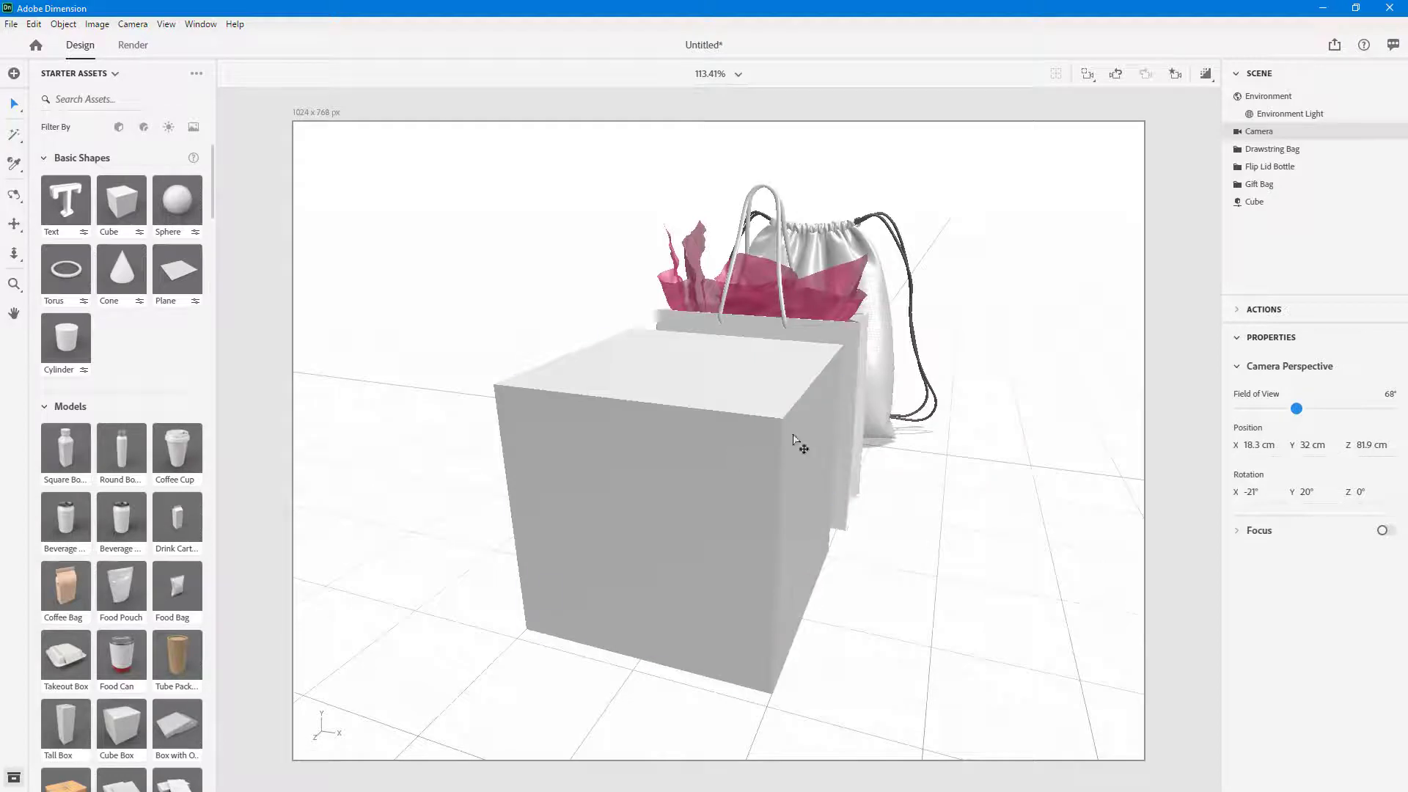
pyautogui.moveTo(950, 462); pyautogui.dragTo(787, 440, button='right')
pyautogui.scroll(2, 787, 440)
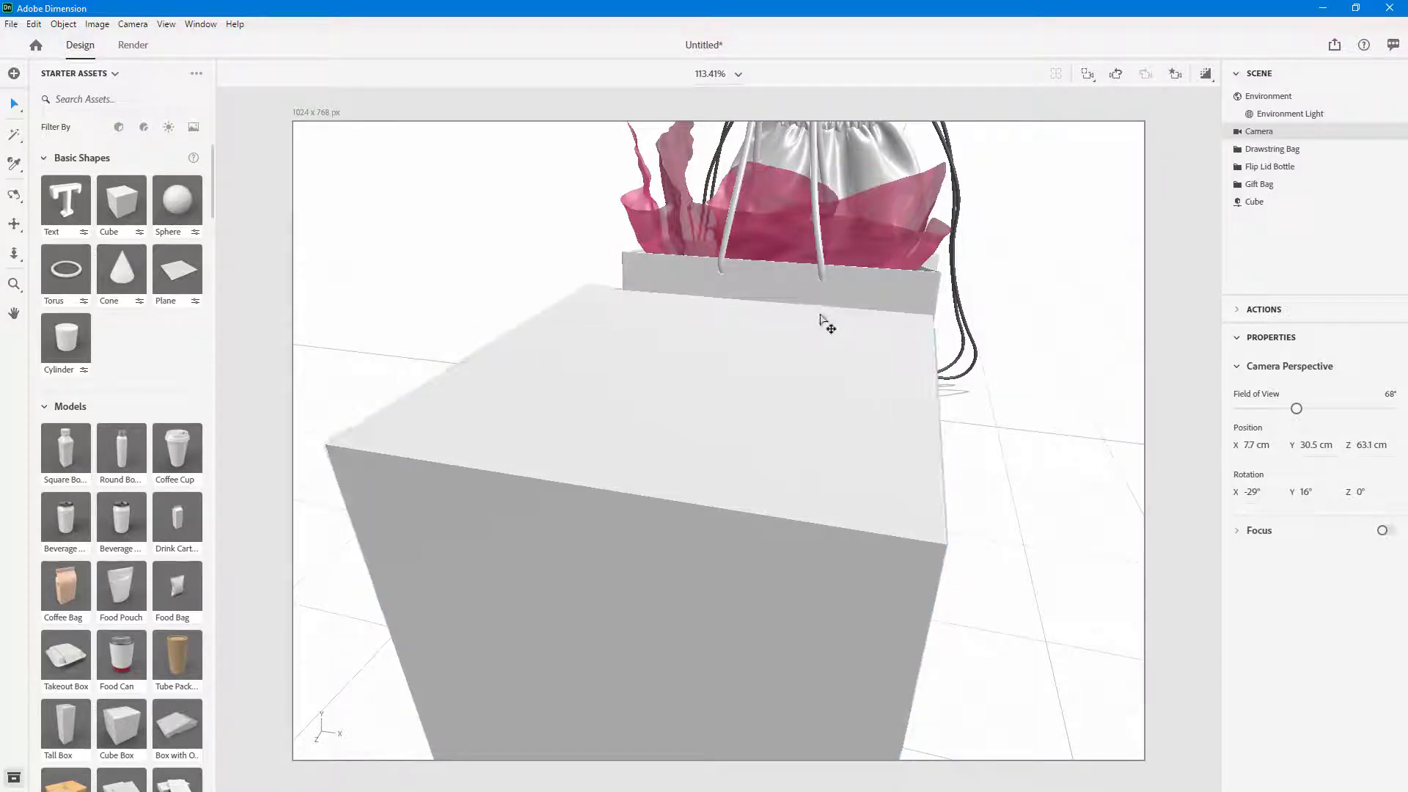
pyautogui.moveTo(1049, 466); pyautogui.dragTo(951, 488, button='middle')
pyautogui.scroll(-4, 958, 488)
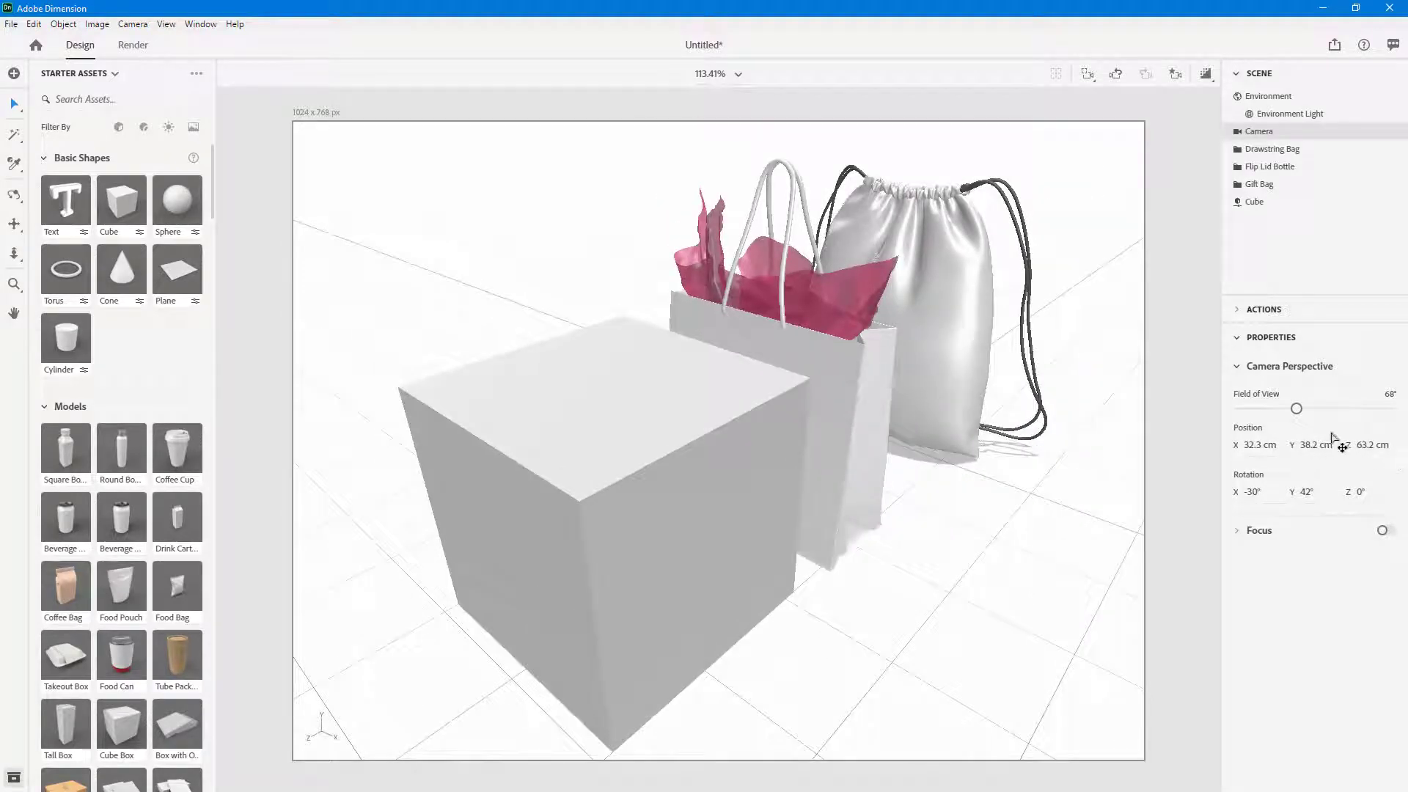
# Step: Sweep the field of view through 155°, 103° and 69°, then reframe the whole scene
pyautogui.moveTo(1297, 410); pyautogui.dragTo(1369, 409)
pyautogui.scroll(6, 780, 432)
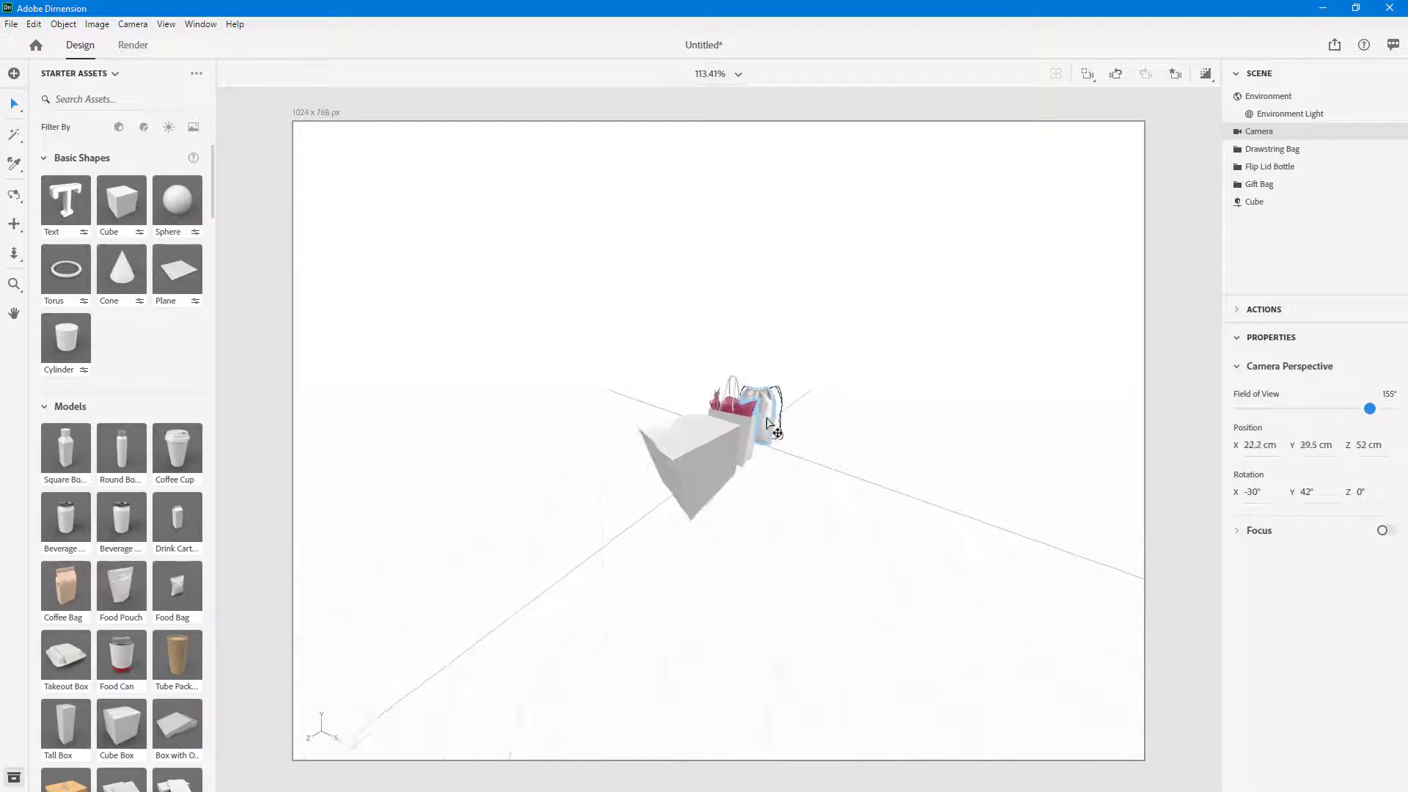
pyautogui.click(838, 477)
pyautogui.moveTo(820, 481); pyautogui.dragTo(1282, 458, button='middle')
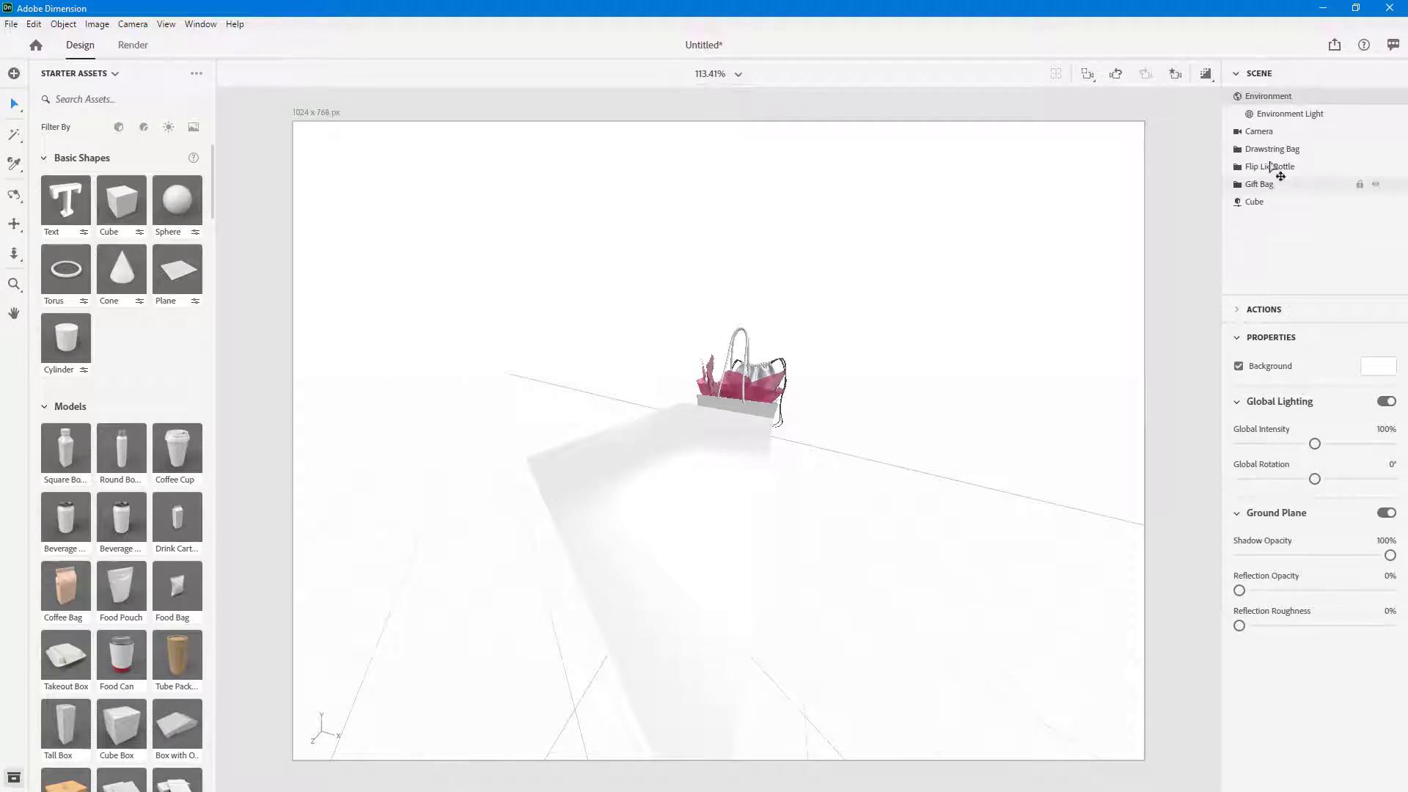
pyautogui.click(1271, 132)
pyautogui.moveTo(1369, 408); pyautogui.dragTo(1317, 409)
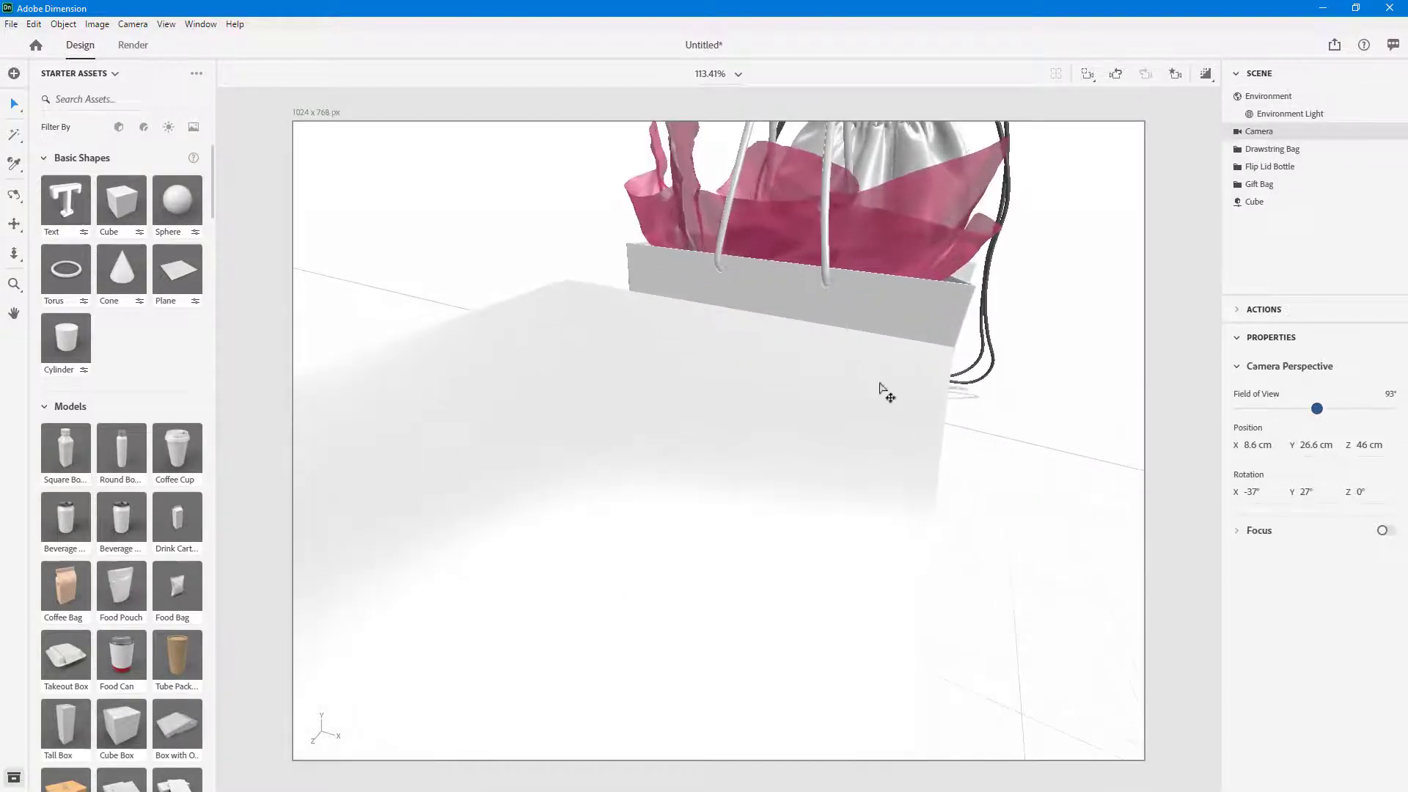
pyautogui.scroll(-10, 880, 393)
pyautogui.moveTo(936, 471); pyautogui.dragTo(988, 421, button='middle')
pyautogui.moveTo(1317, 409); pyautogui.dragTo(1277, 410)
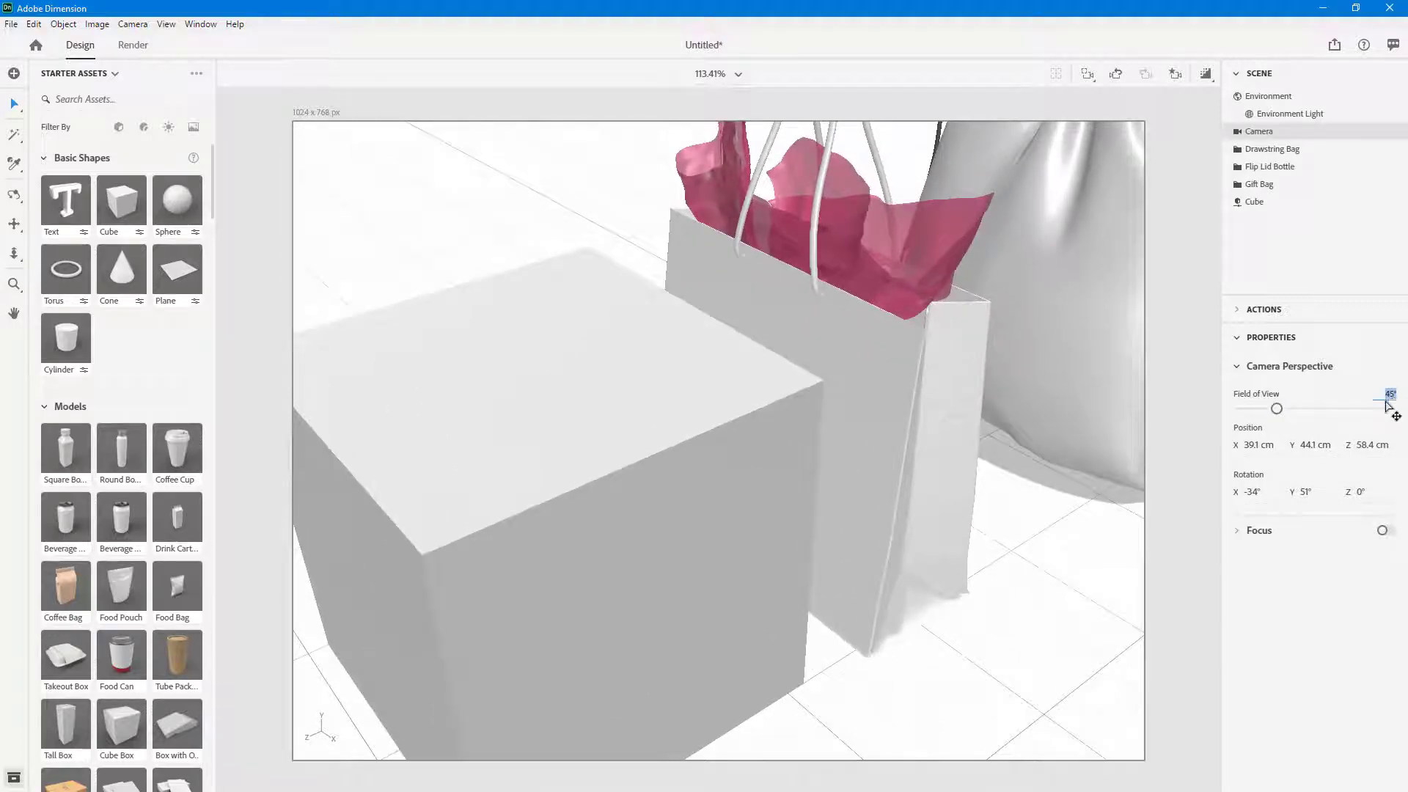
pyautogui.moveTo(1122, 409); pyautogui.dragTo(877, 528, button='middle')
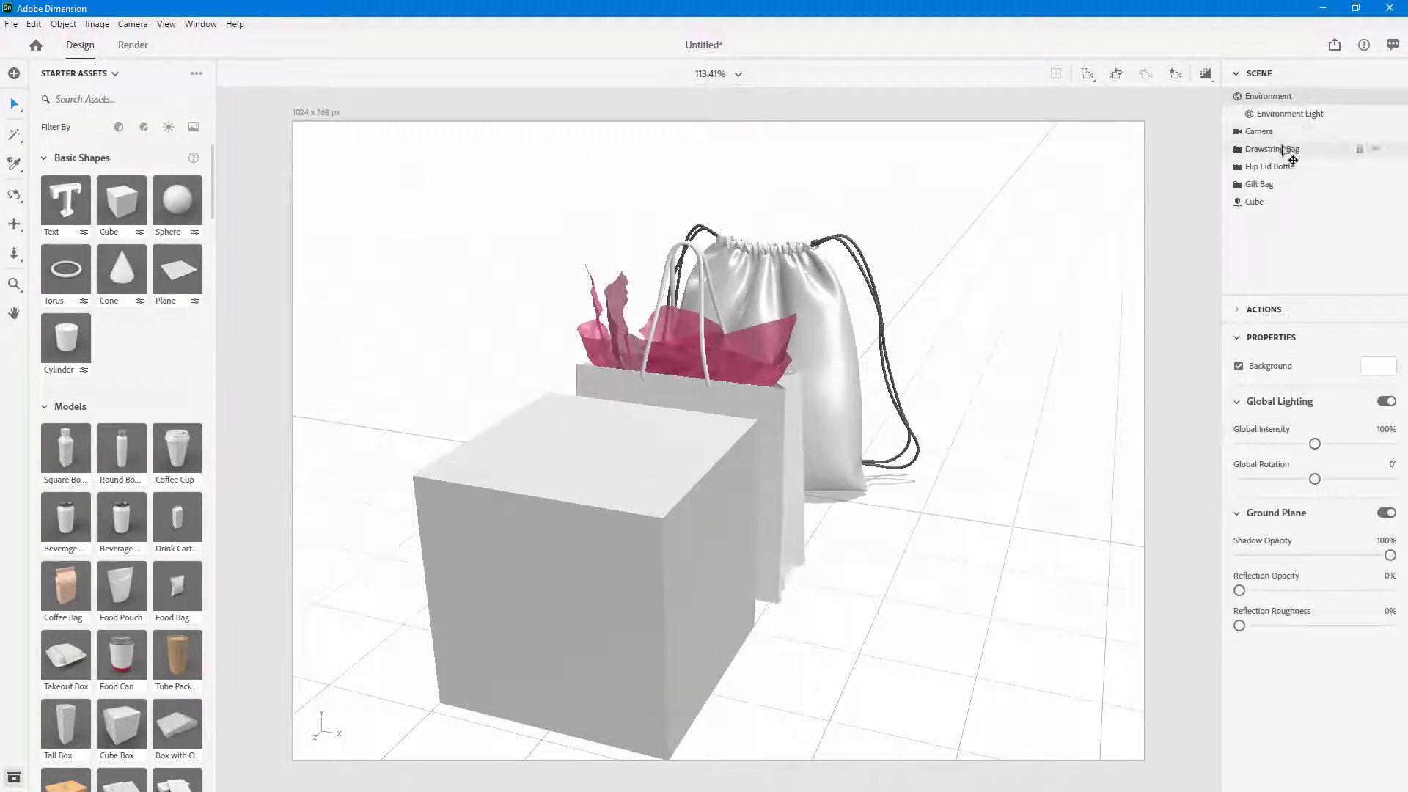
pyautogui.click(1265, 132)
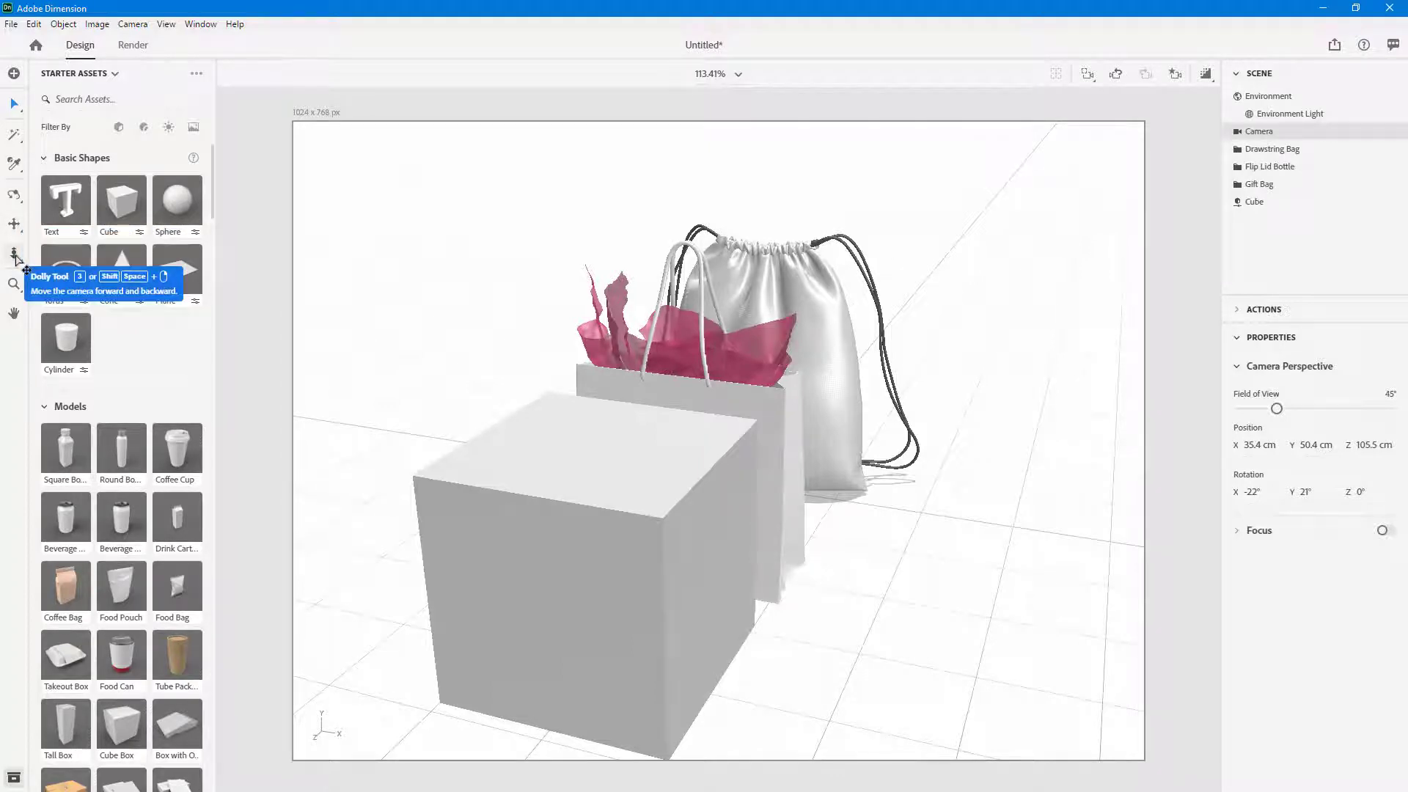
# Step: Orbit and dolly the camera closer, to Z 108.7 cm at 32° rotation
pyautogui.click(20, 197)
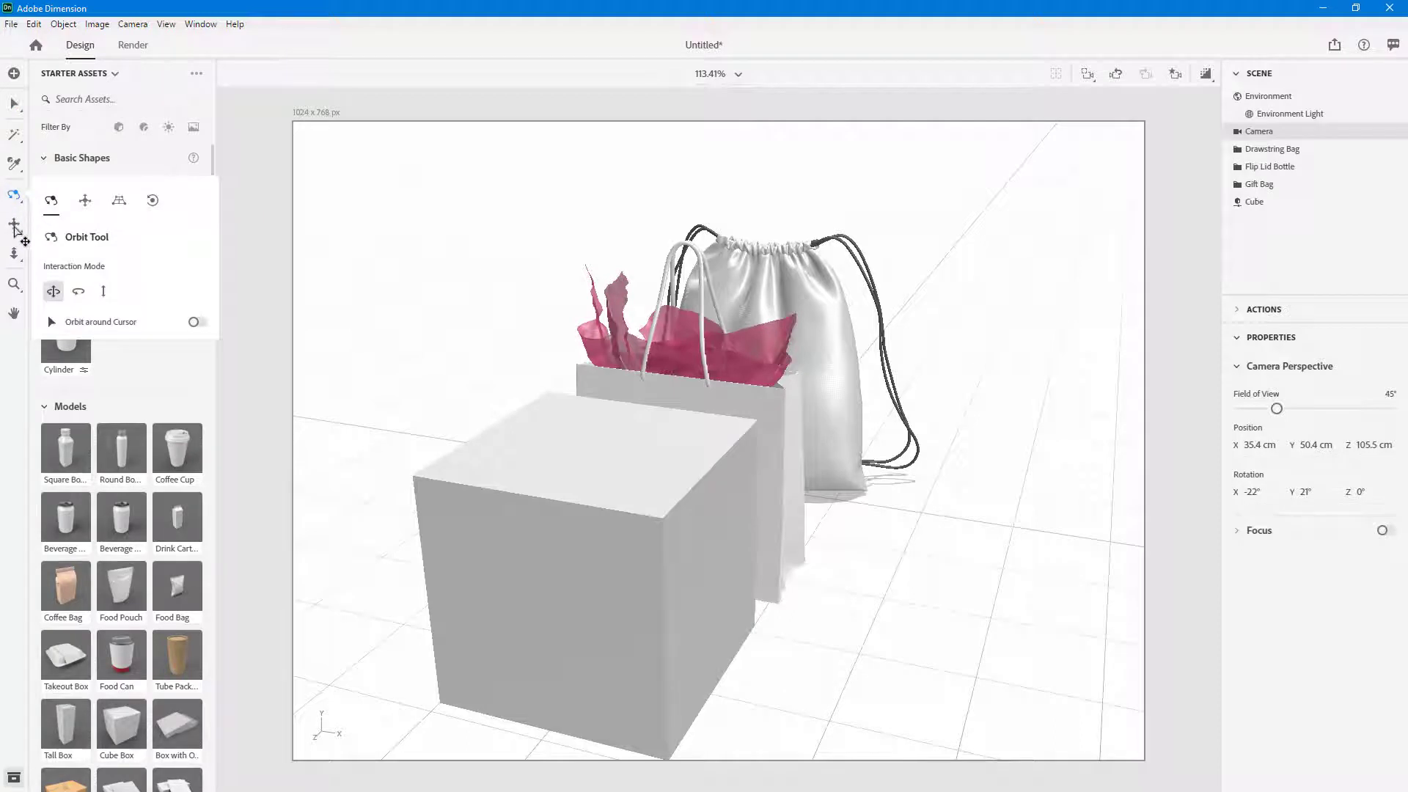
pyautogui.click(16, 224)
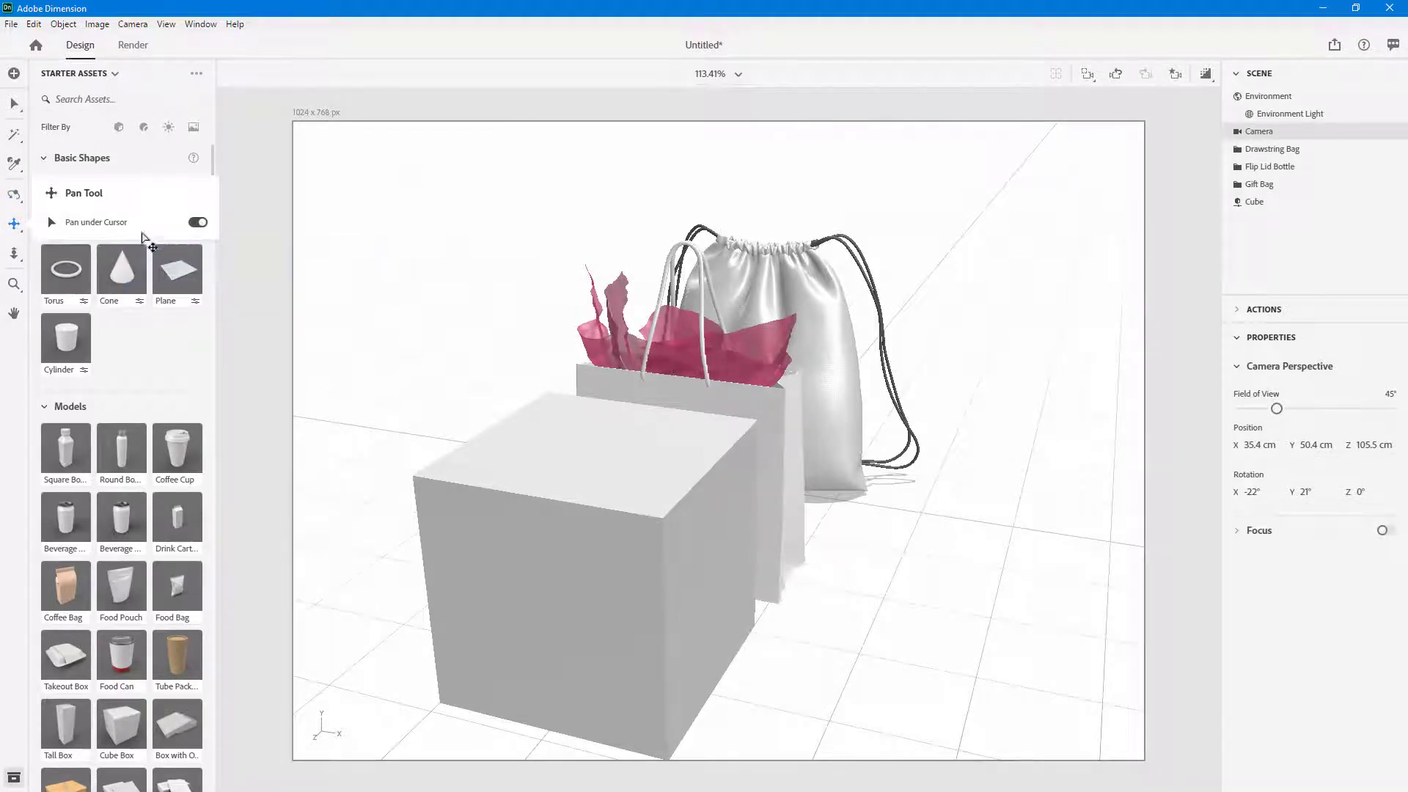
pyautogui.click(19, 255)
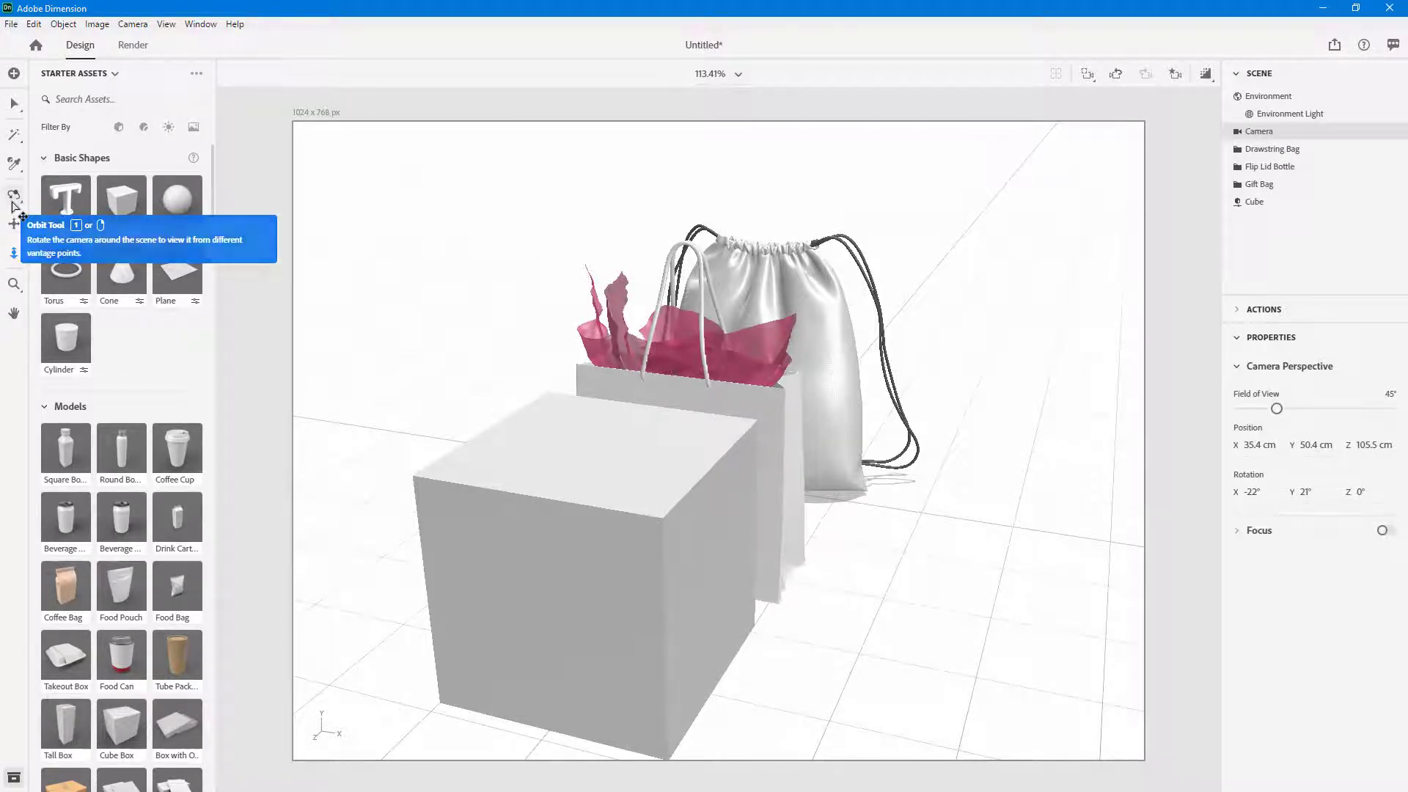
pyautogui.click(13, 198)
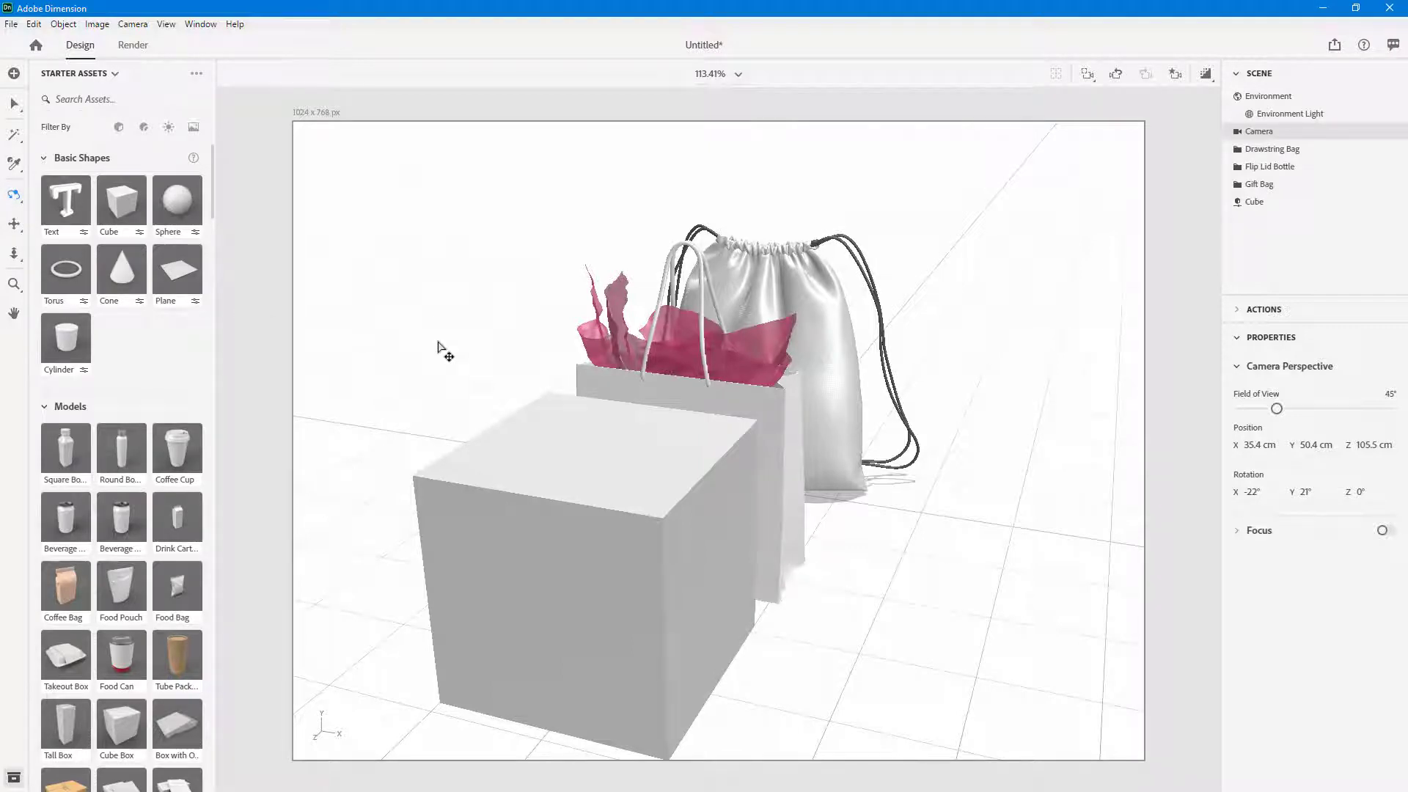
pyautogui.moveTo(757, 437); pyautogui.dragTo(642, 377)
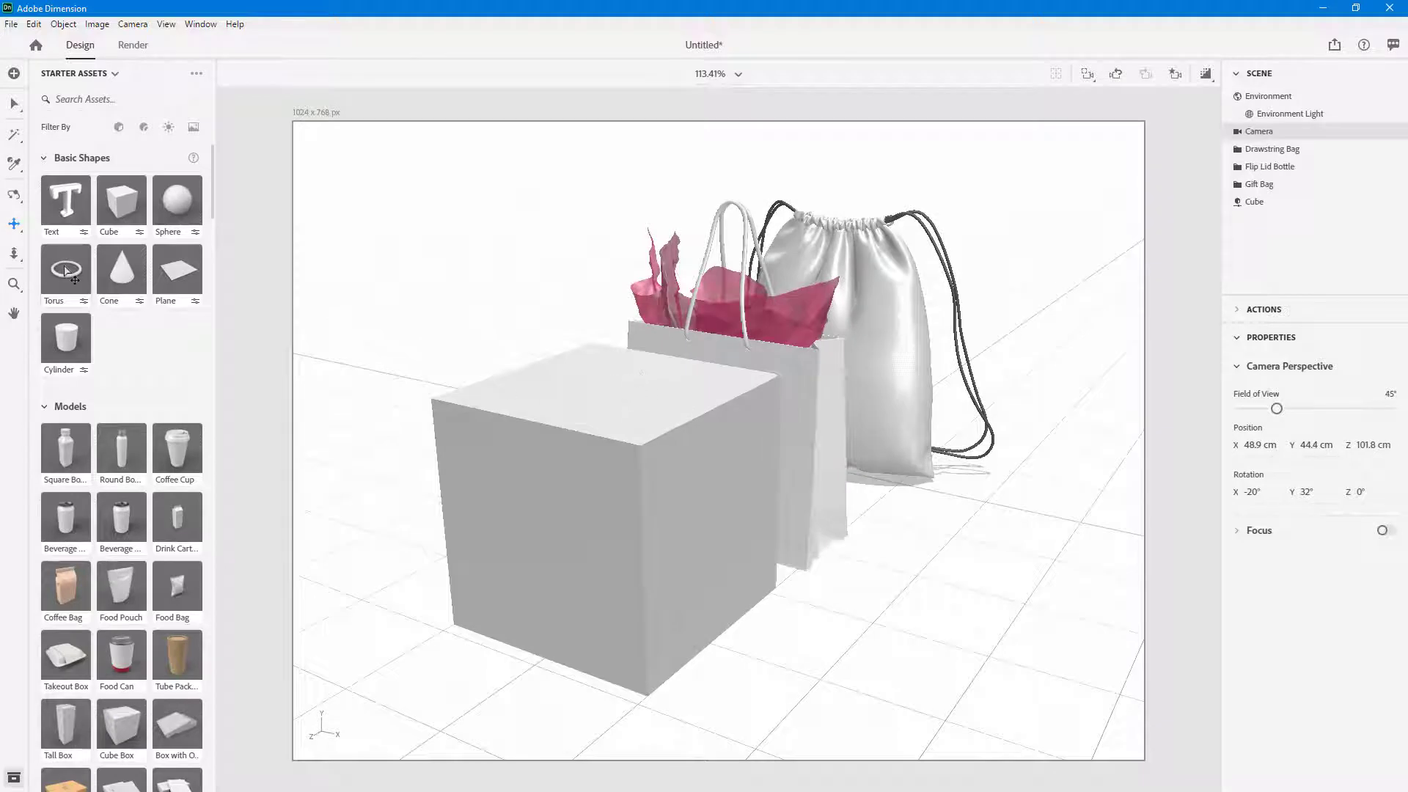
pyautogui.moveTo(863, 519); pyautogui.dragTo(823, 486)
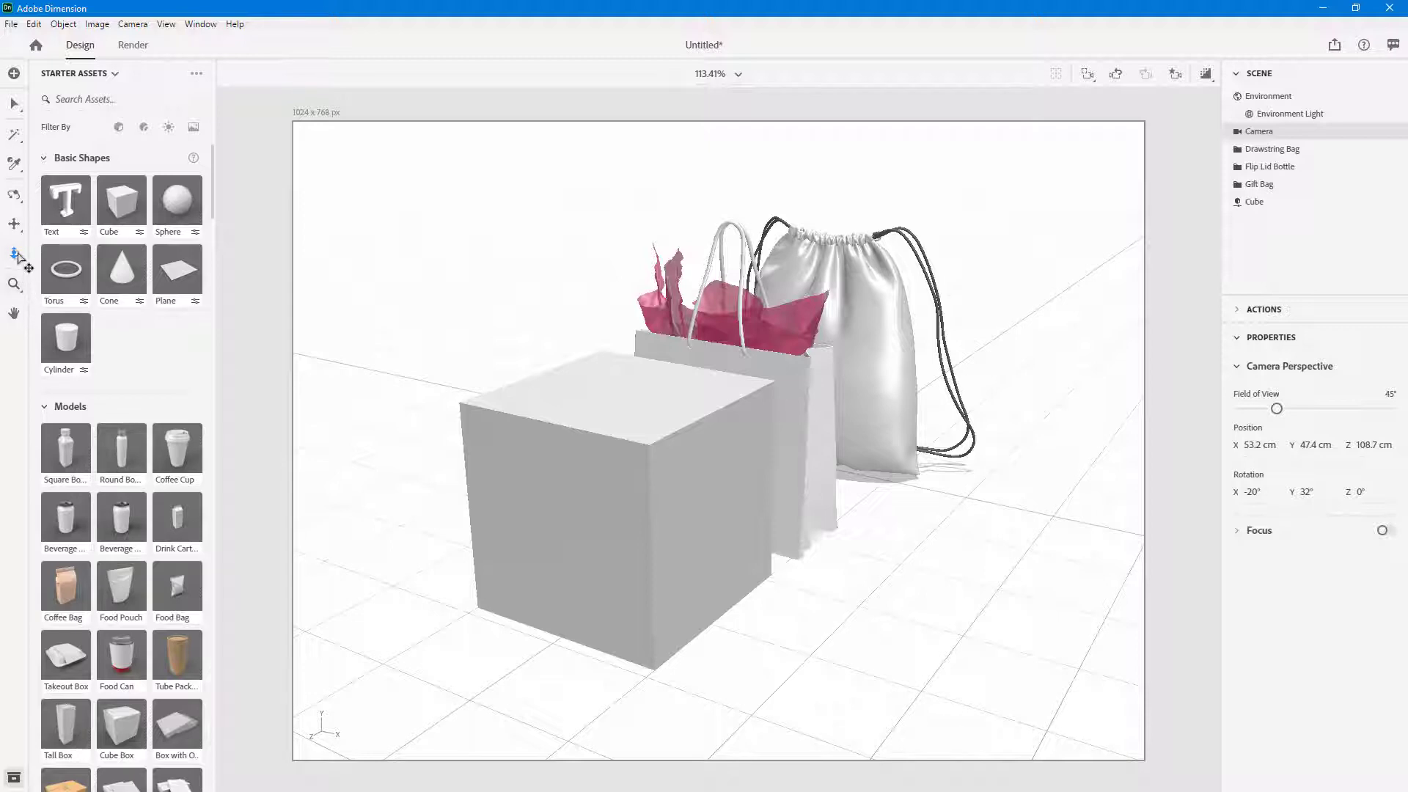
pyautogui.click(14, 198)
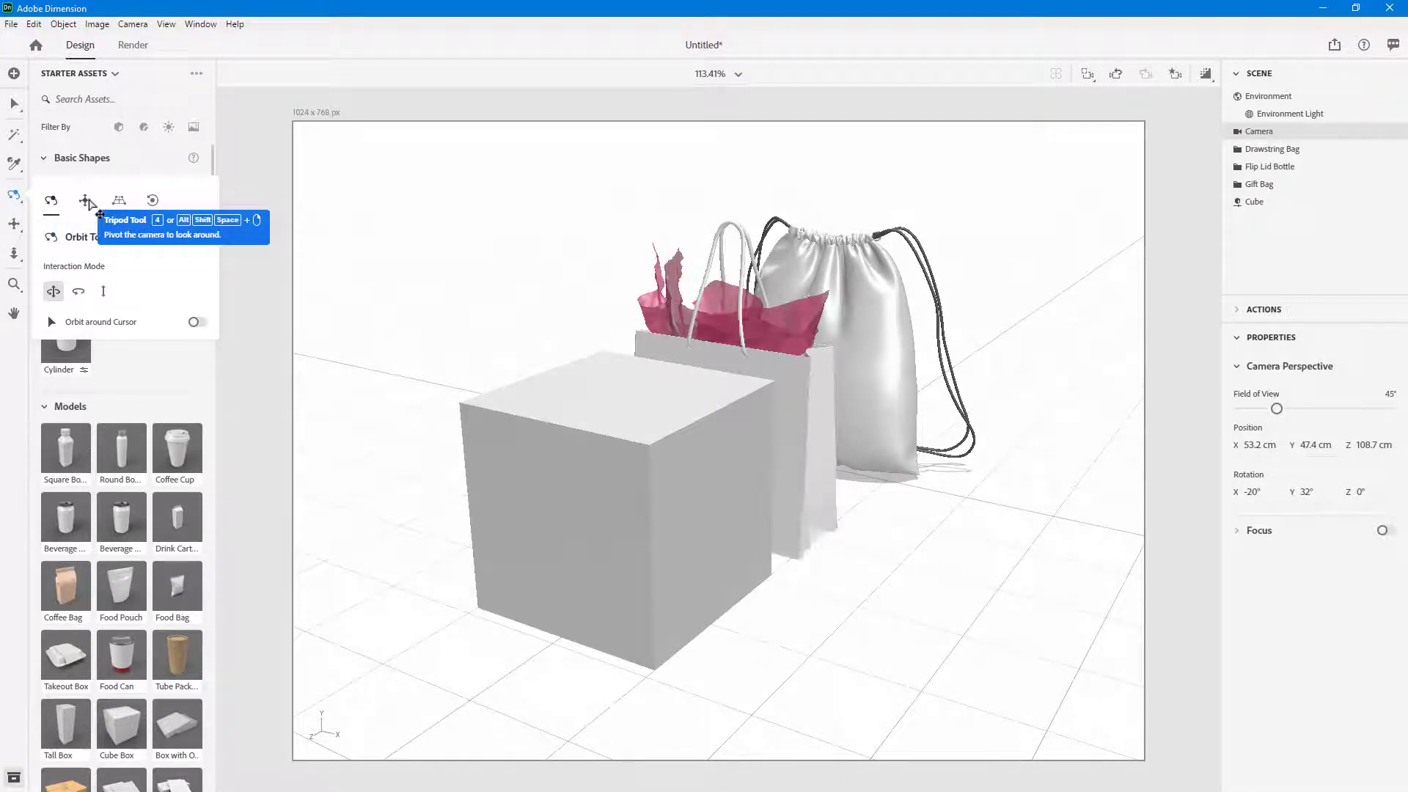
# Step: Pivot with the Tripod tool, then drag the horizon level to -2° tilt and dolly back
pyautogui.click(85, 202)
pyautogui.moveTo(704, 428); pyautogui.dragTo(770, 407)
pyautogui.moveTo(14, 198)
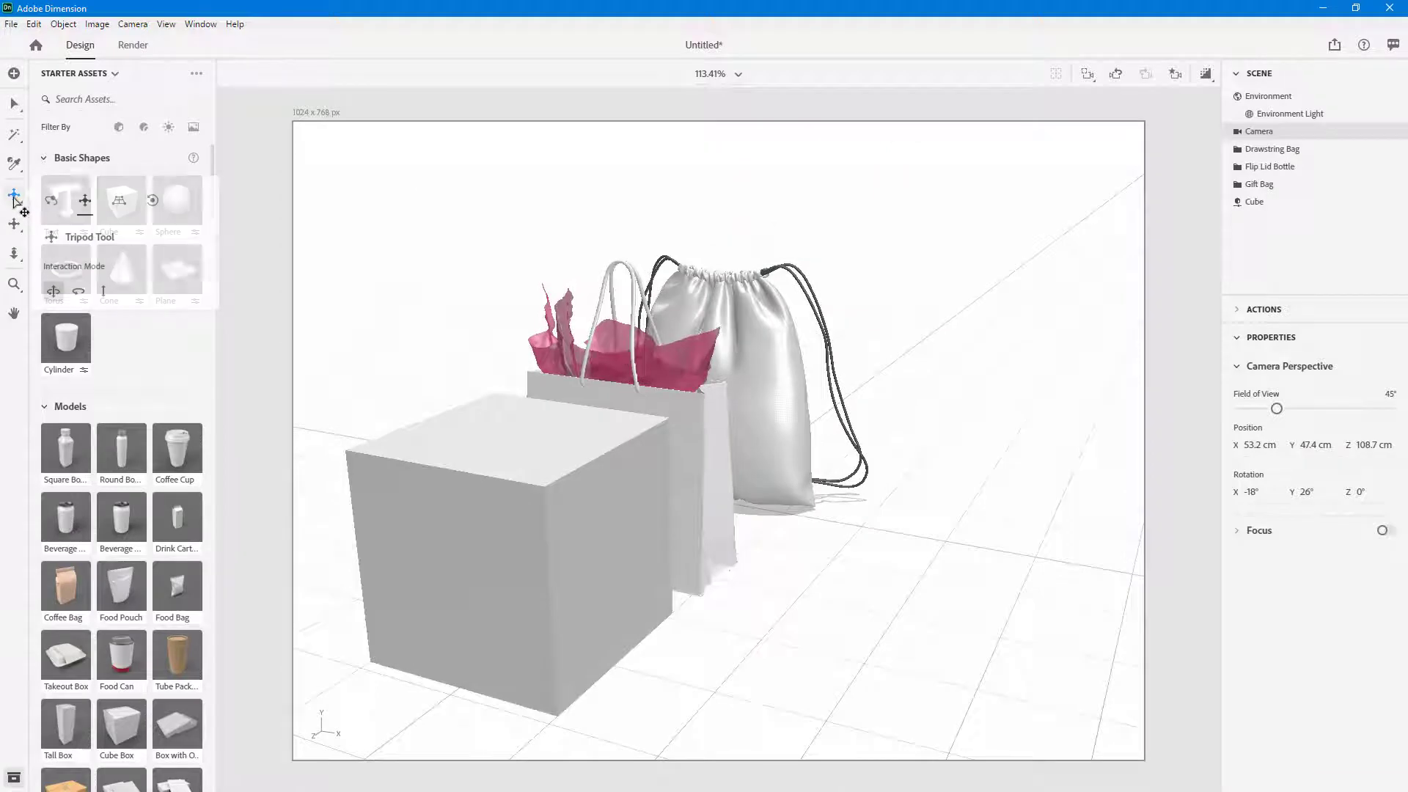
pyautogui.click(121, 206)
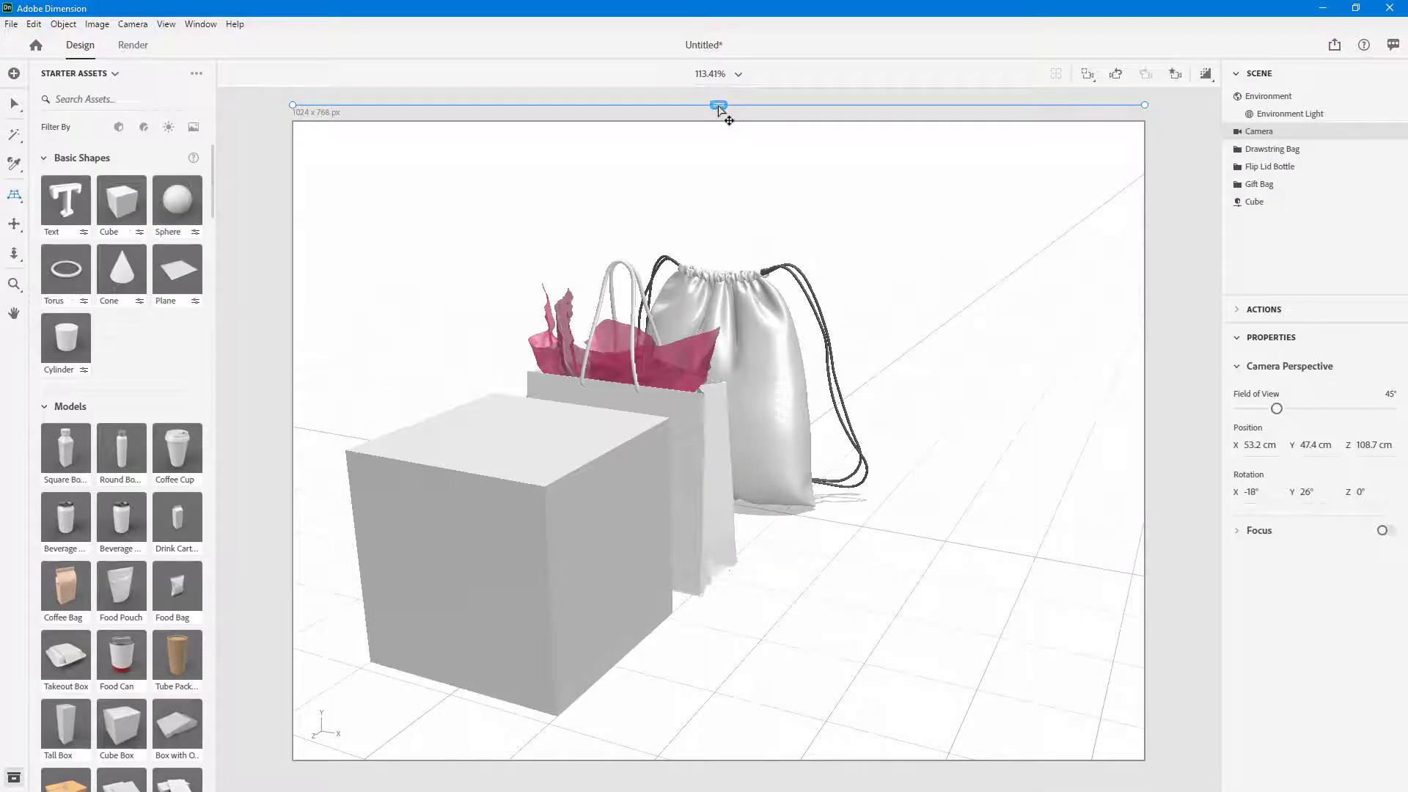
pyautogui.moveTo(719, 117); pyautogui.dragTo(719, 149)
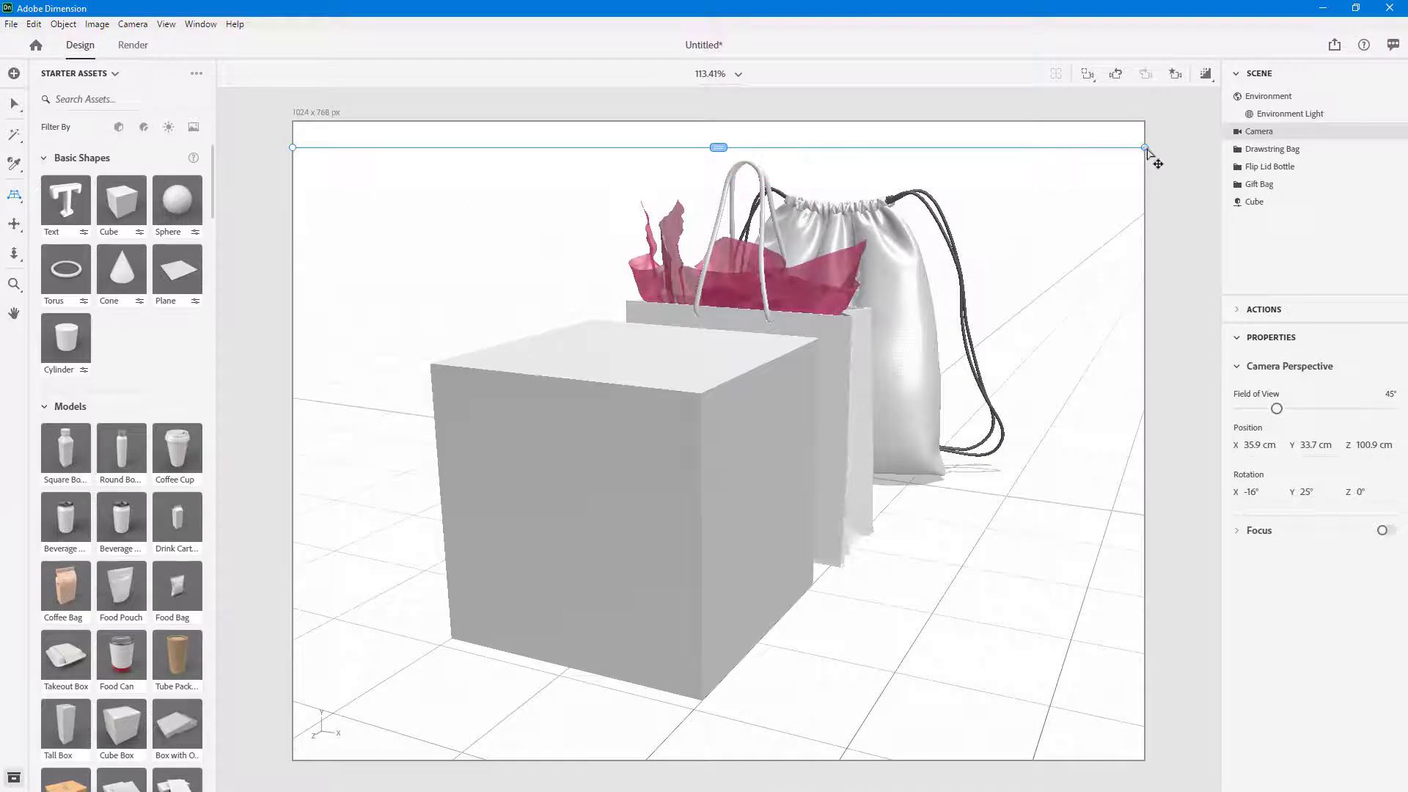
pyautogui.moveTo(1146, 148)
pyautogui.mouseDown()
pyautogui.moveTo(1136, 482)
pyautogui.moveTo(1188, 173)
pyautogui.moveTo(1186, 144)
pyautogui.moveTo(1127, 156)
pyautogui.mouseUp()
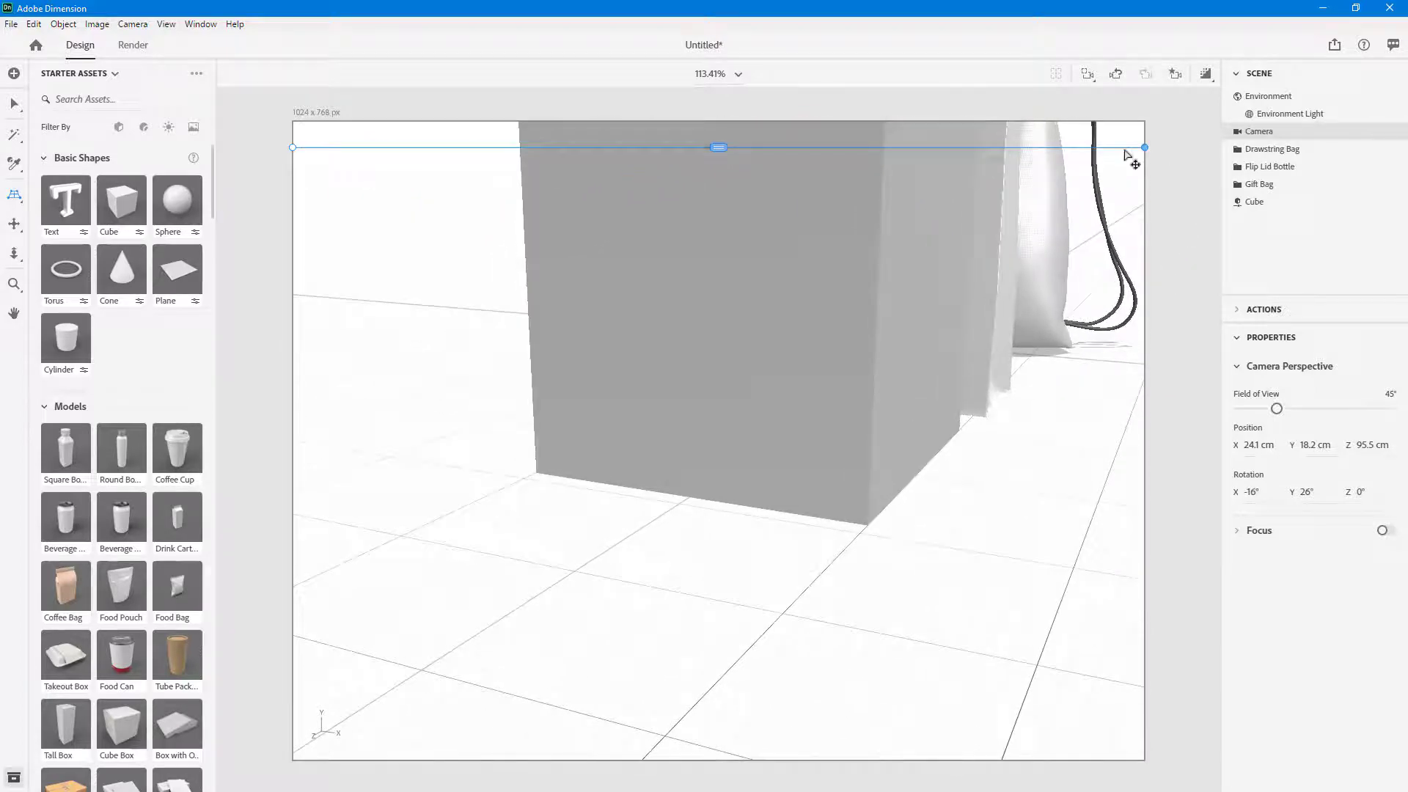
pyautogui.moveTo(721, 172); pyautogui.dragTo(743, 150)
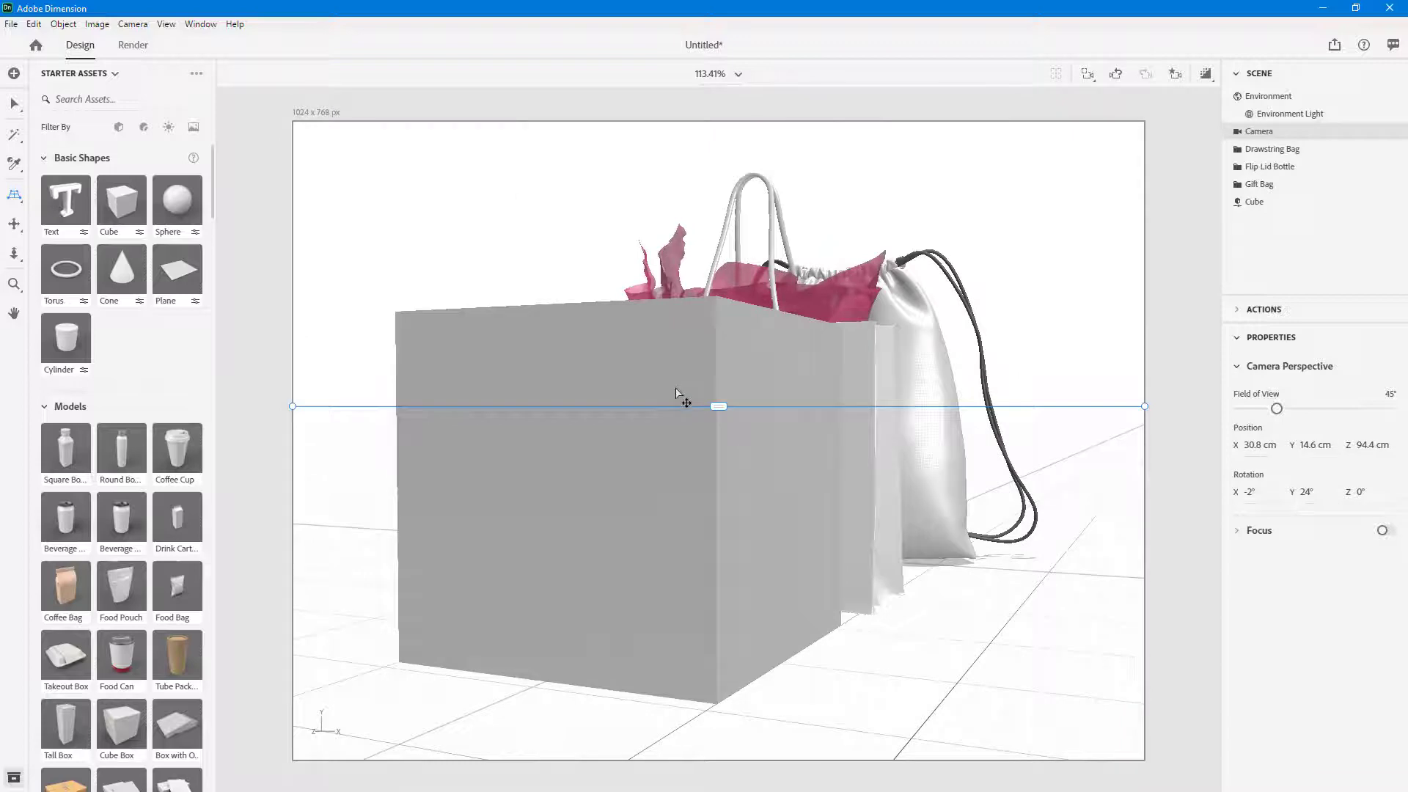
pyautogui.scroll(-4, 678, 394)
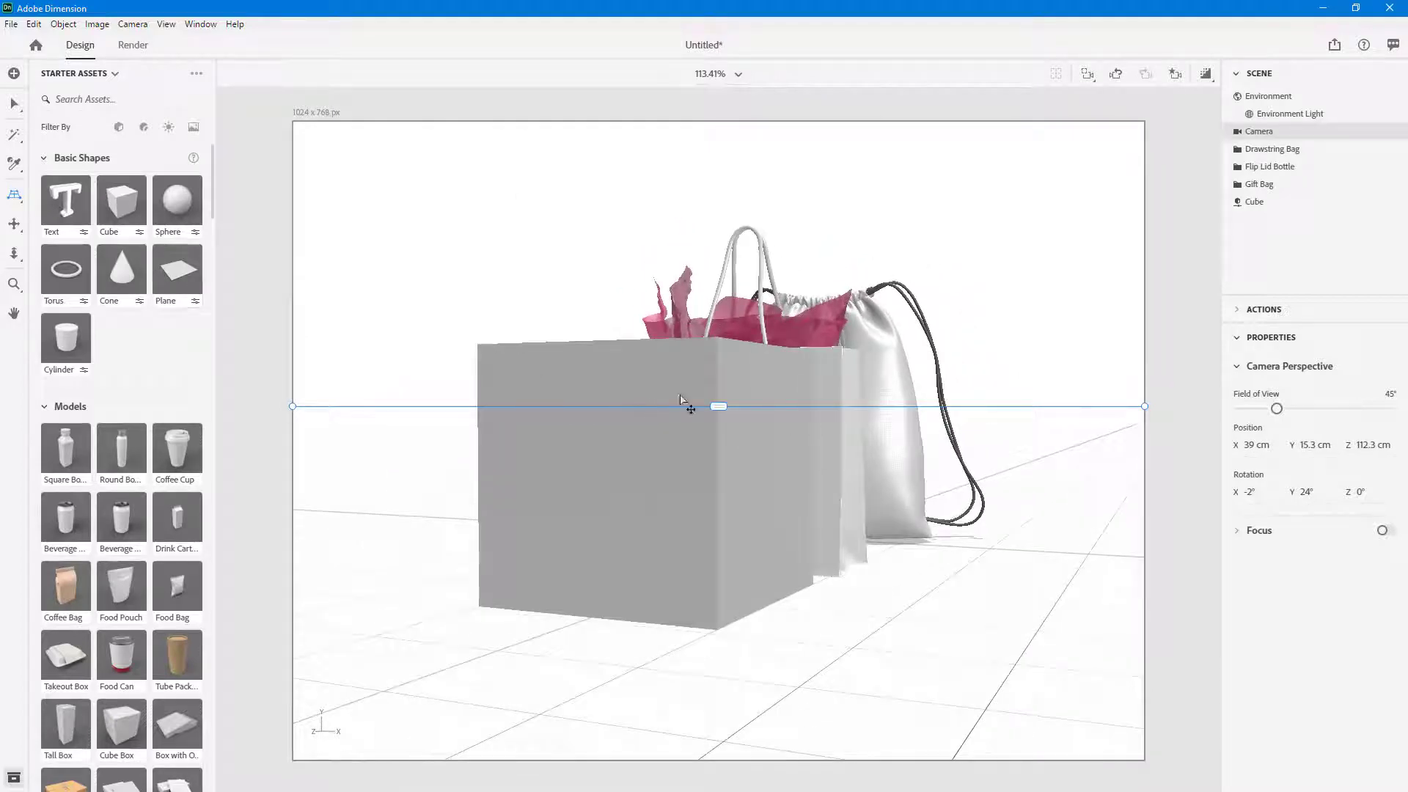
pyautogui.moveTo(17, 197)
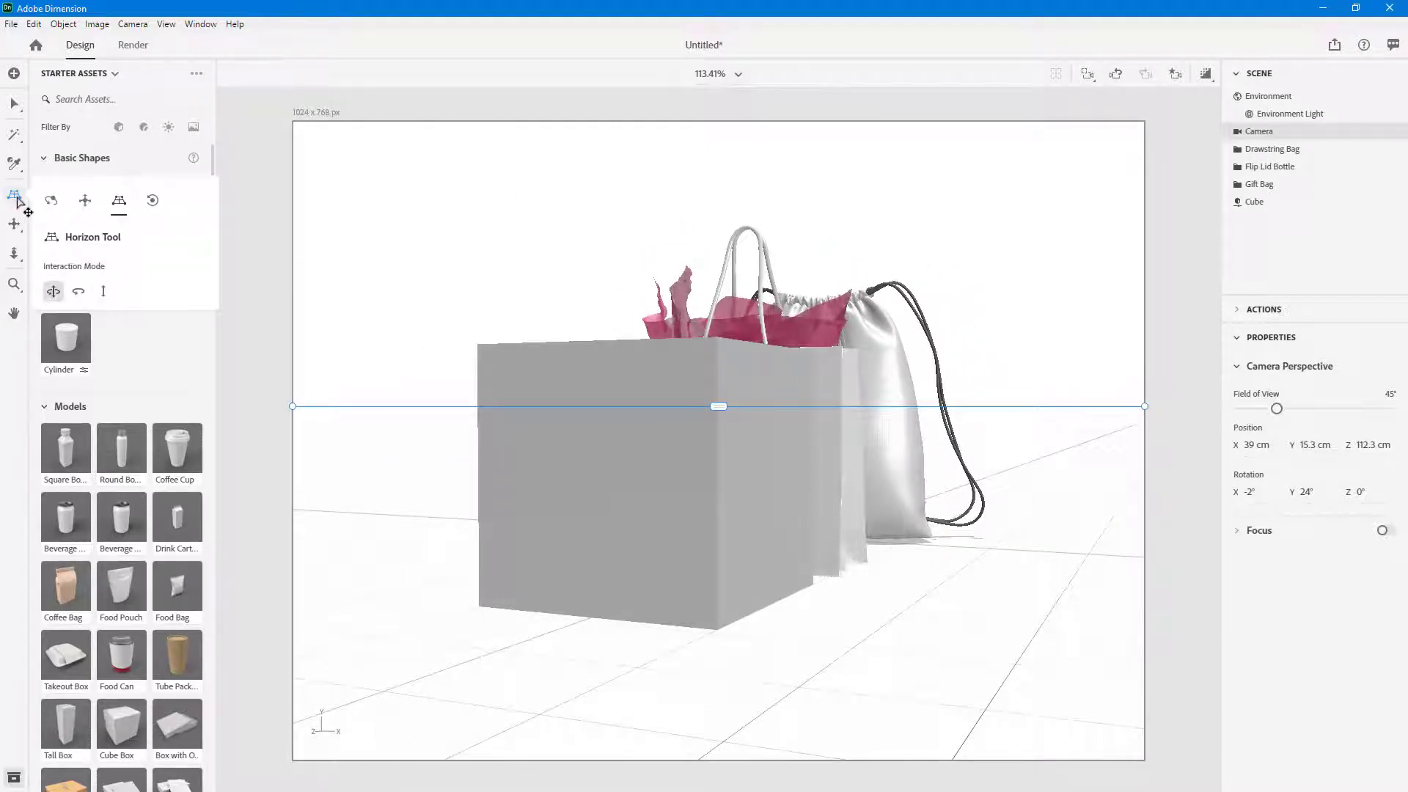
# Step: Try rolling the camera slightly, then undo the roll
pyautogui.click(153, 200)
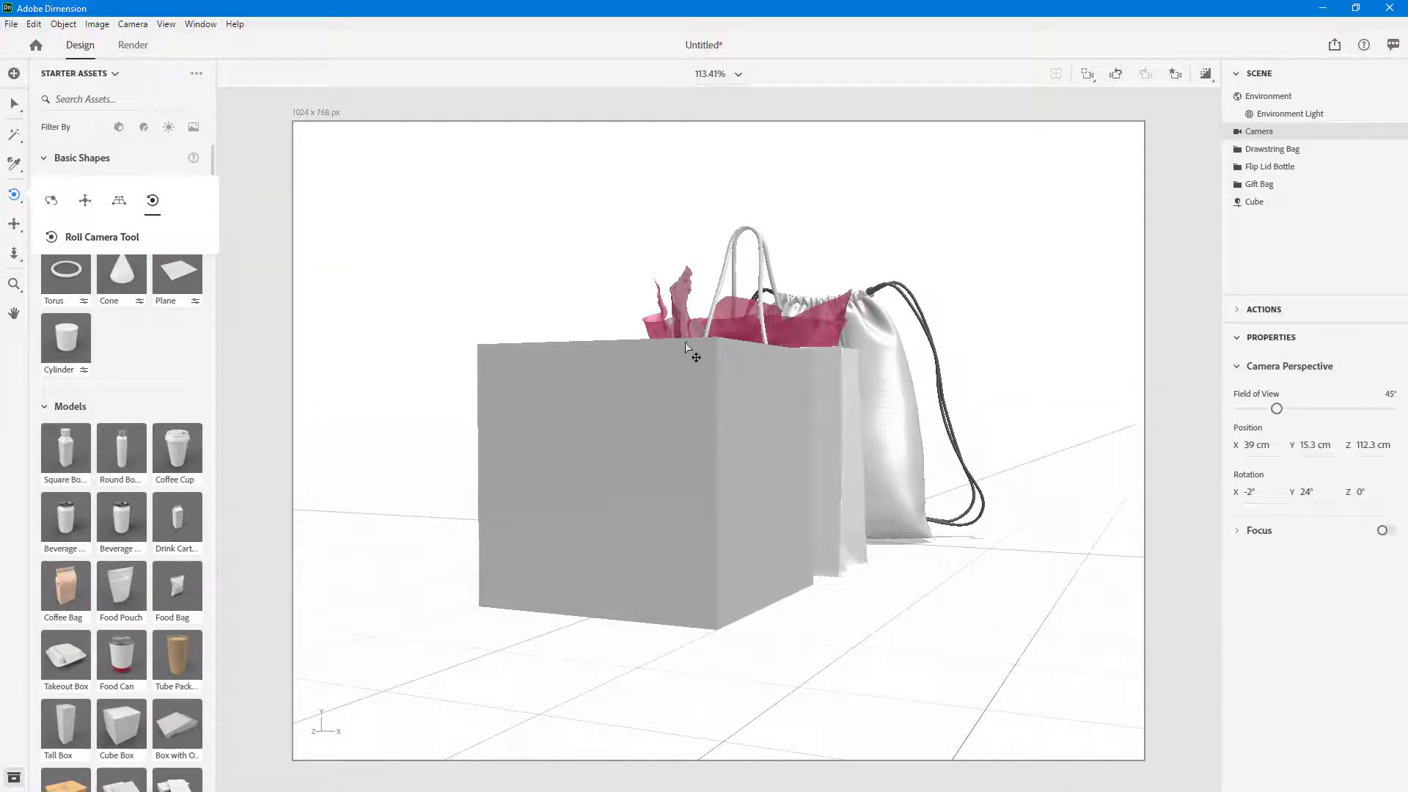
pyautogui.moveTo(794, 307)
pyautogui.mouseDown()
pyautogui.moveTo(763, 308)
pyautogui.moveTo(799, 301)
pyautogui.mouseUp()
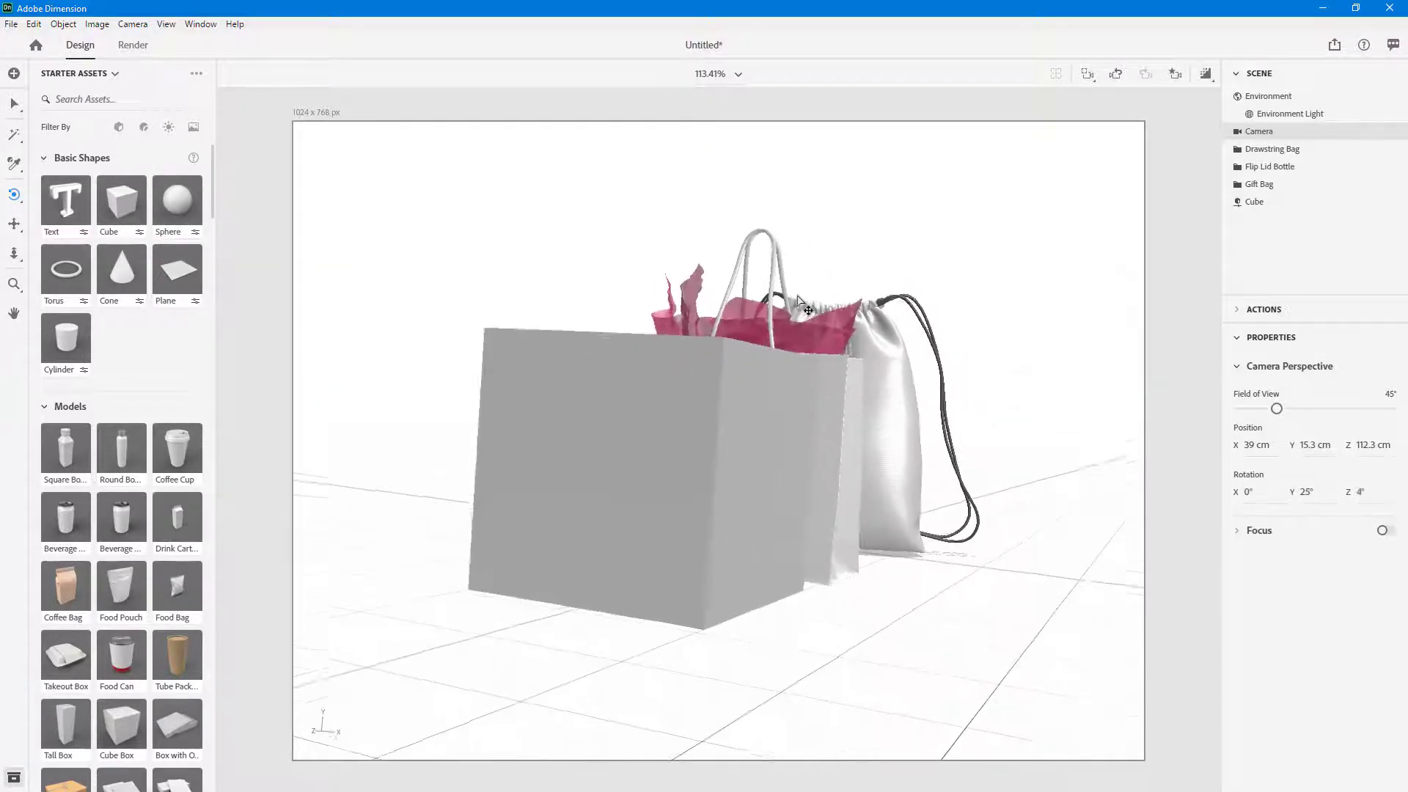
pyautogui.hotkey('ctrl', 'z')
# Step: Turn the camera sideways toward 27° using the Horizon tool's rotate mode
pyautogui.moveTo(15, 199)
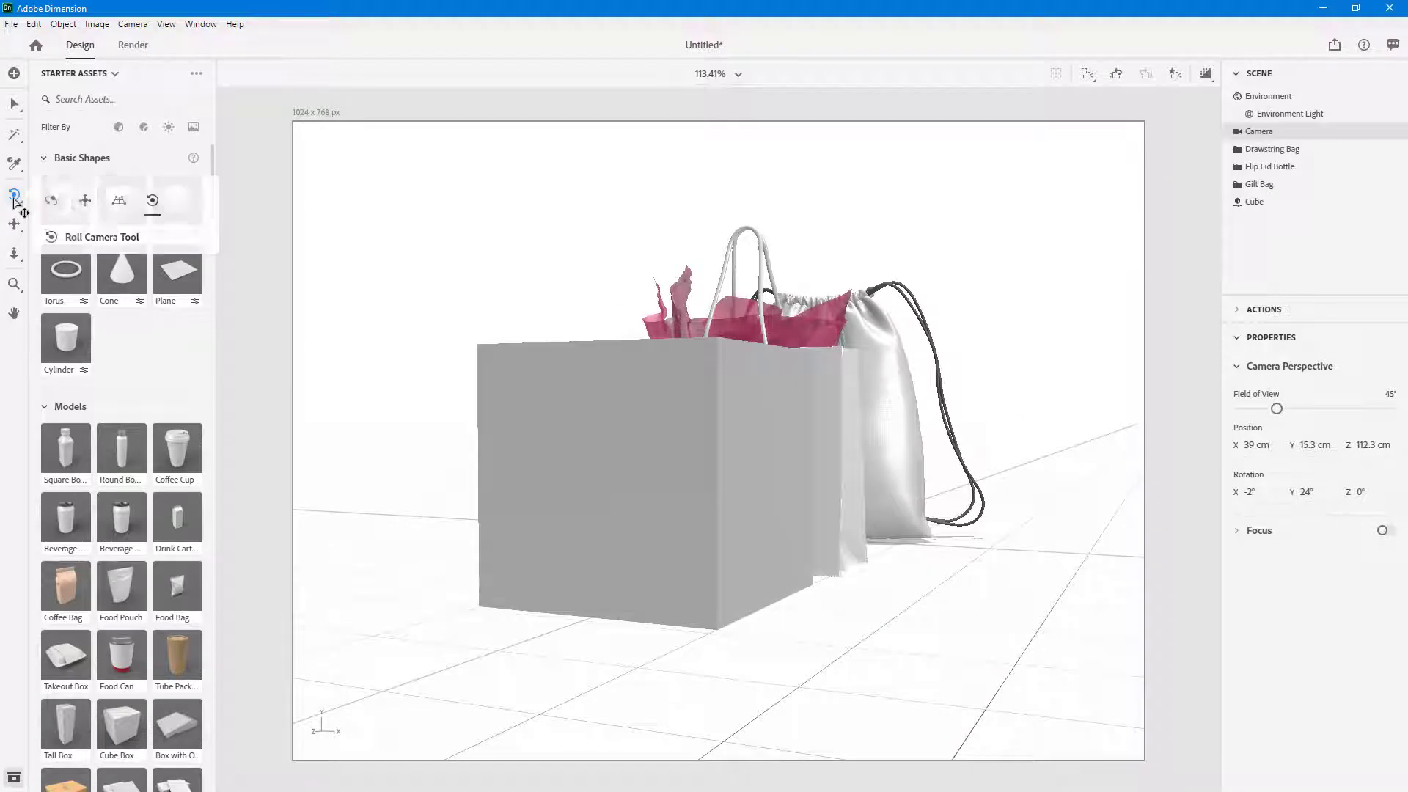
pyautogui.click(119, 200)
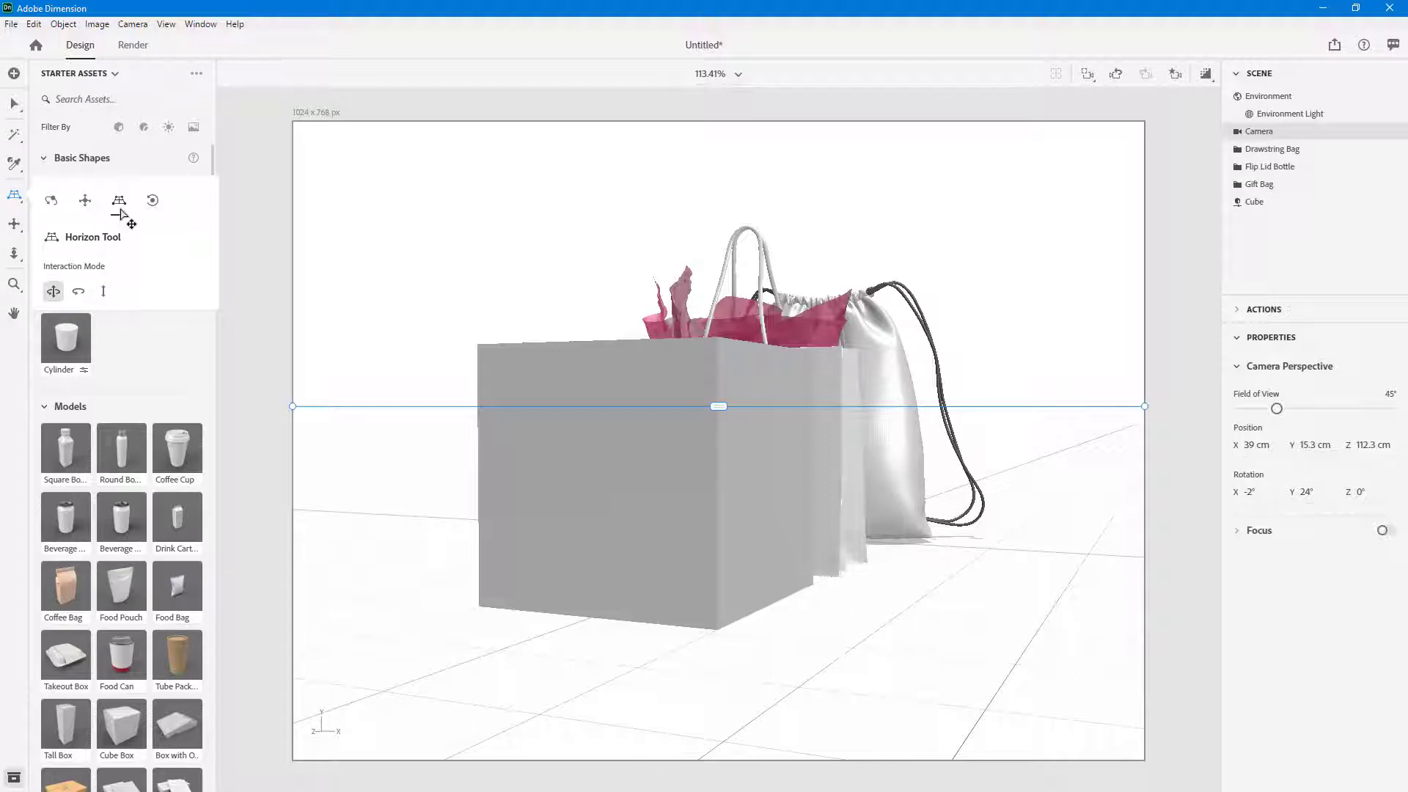
pyautogui.click(81, 292)
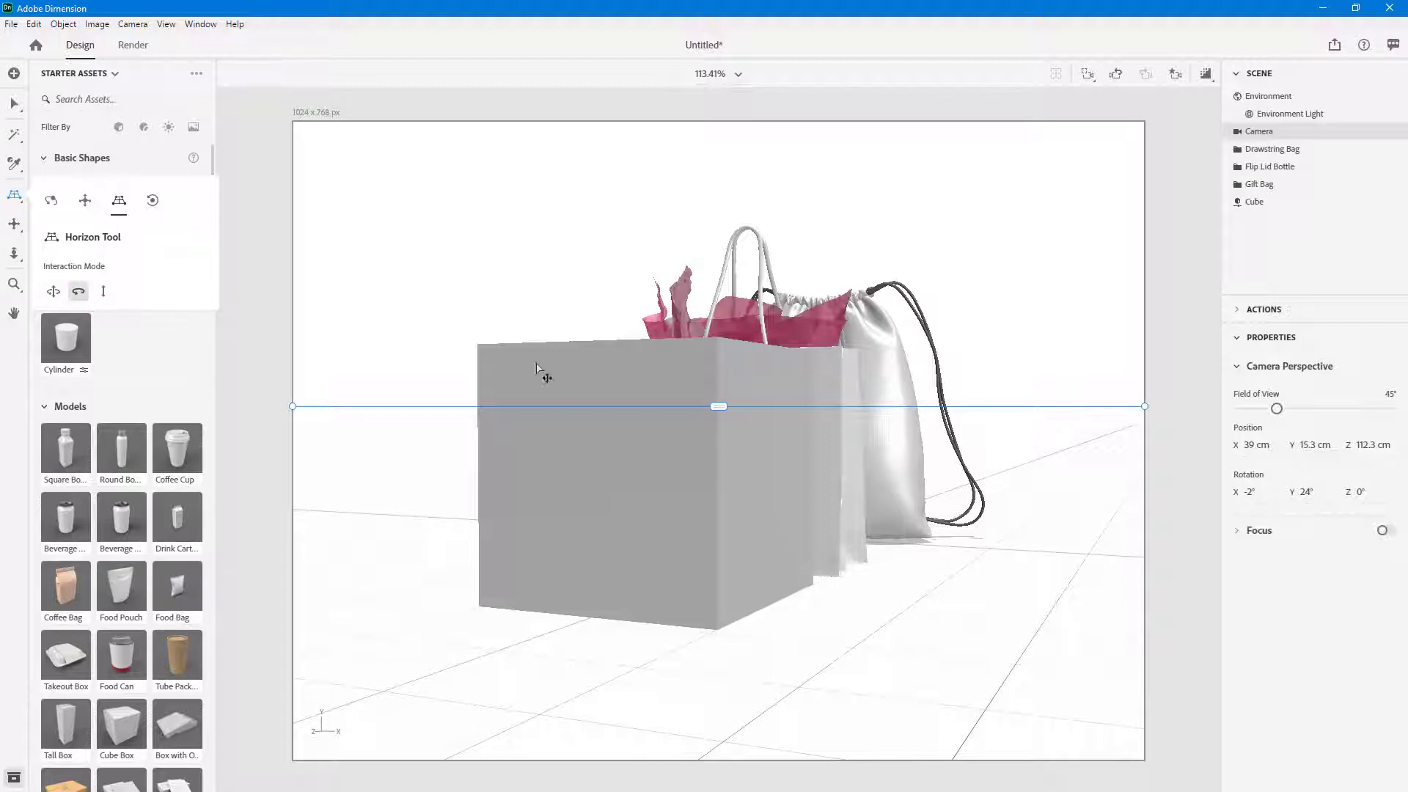
pyautogui.moveTo(305, 423); pyautogui.dragTo(174, 328)
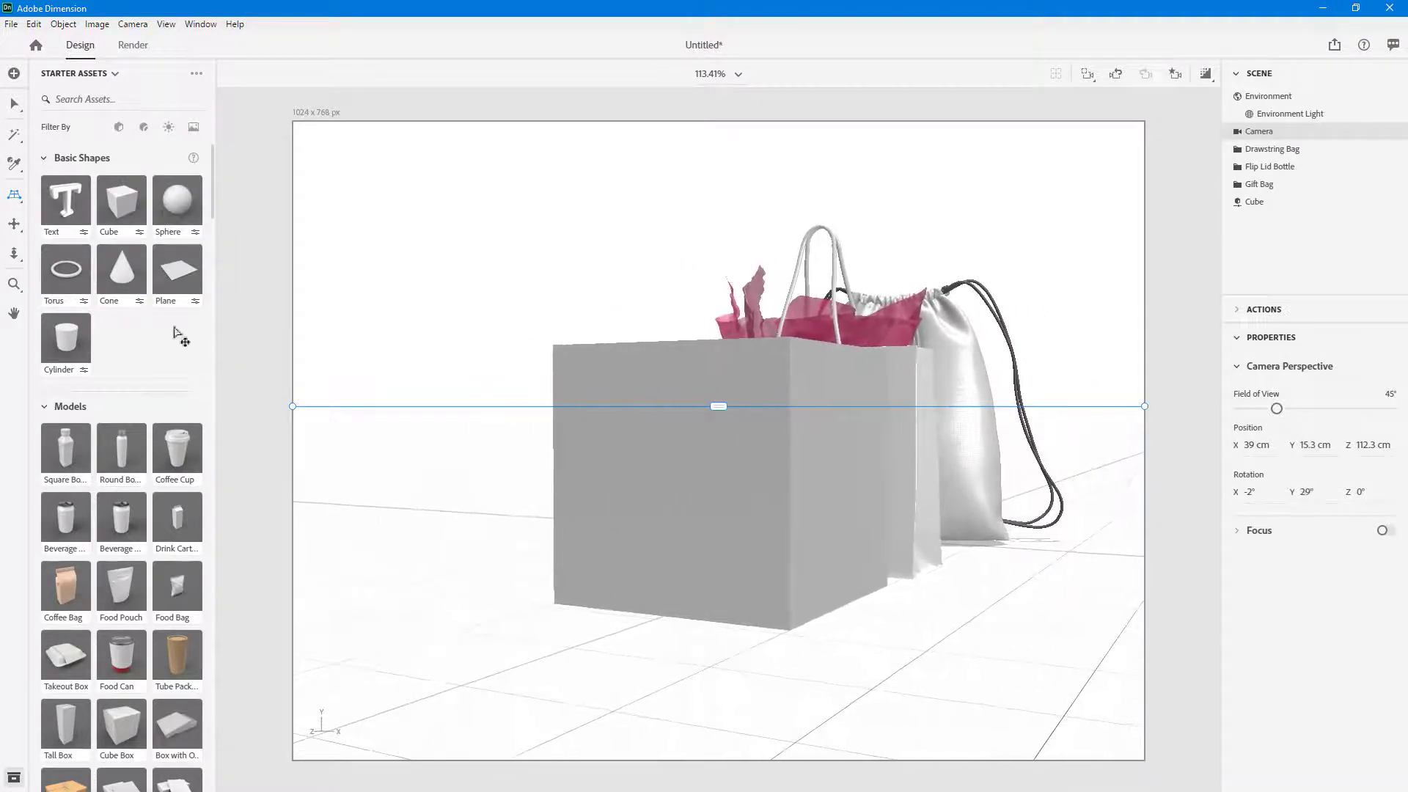
# Step: Raise the camera slightly to Y 17.3 cm with the Horizon tool, then return to Orbit
pyautogui.moveTo(18, 197)
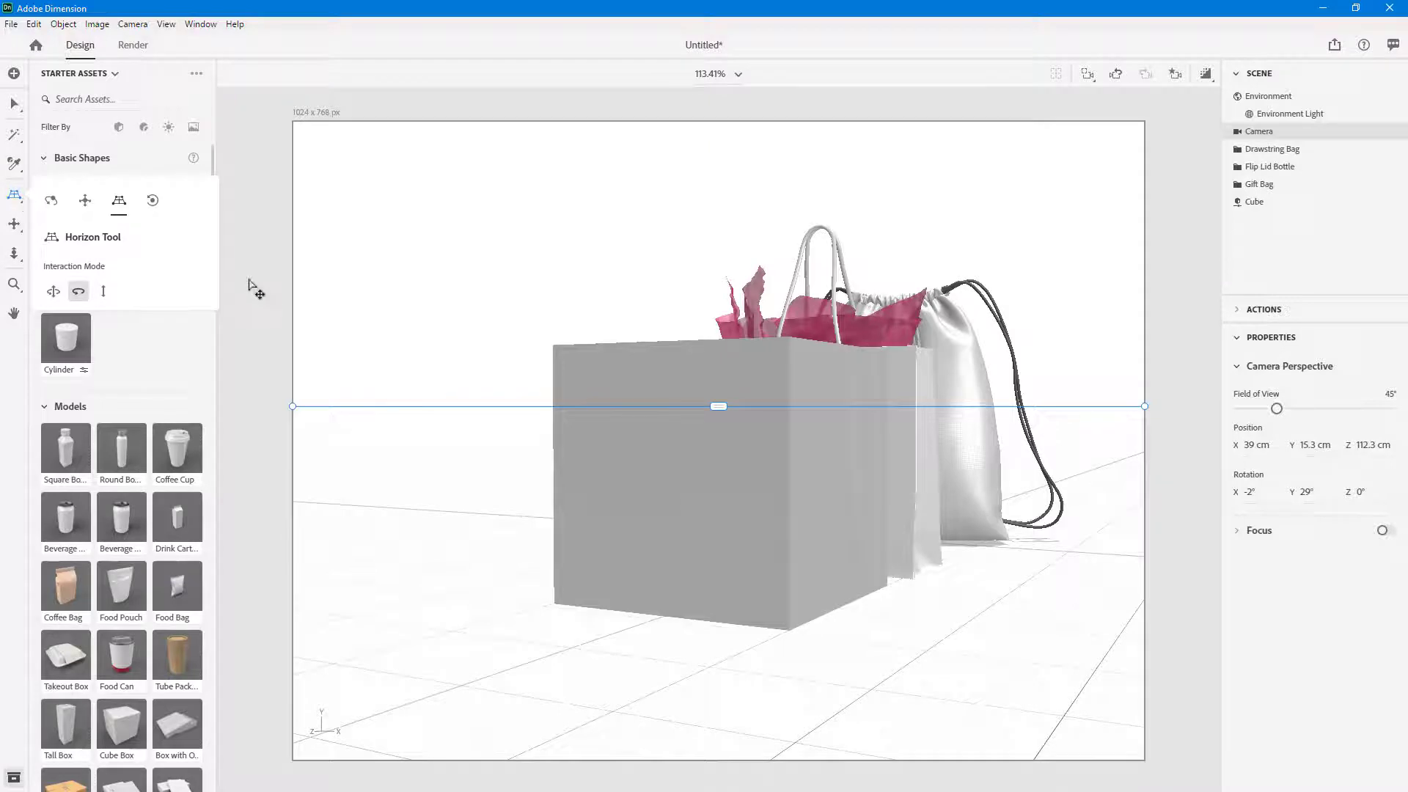
pyautogui.click(103, 291)
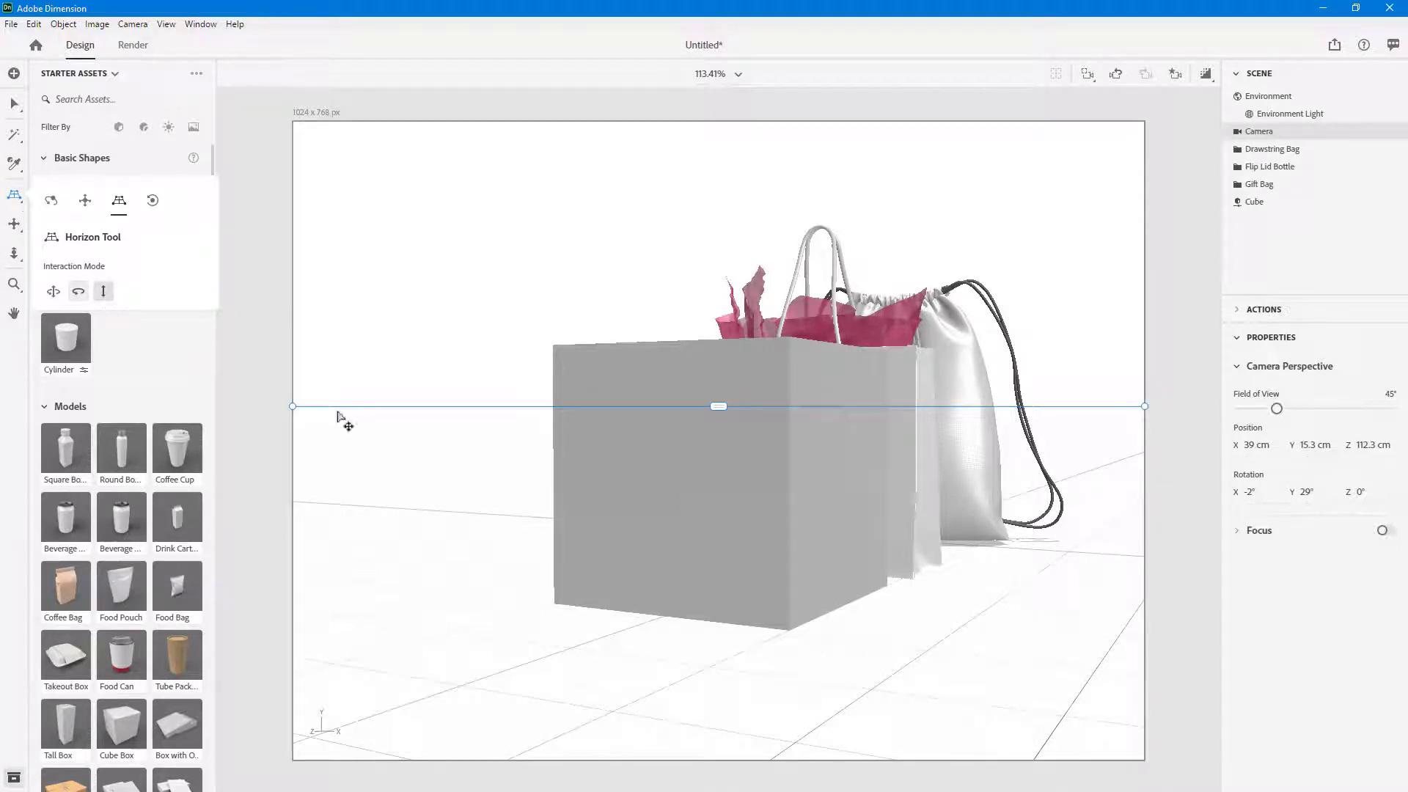
pyautogui.moveTo(459, 431); pyautogui.dragTo(509, 430)
pyautogui.moveTo(18, 204)
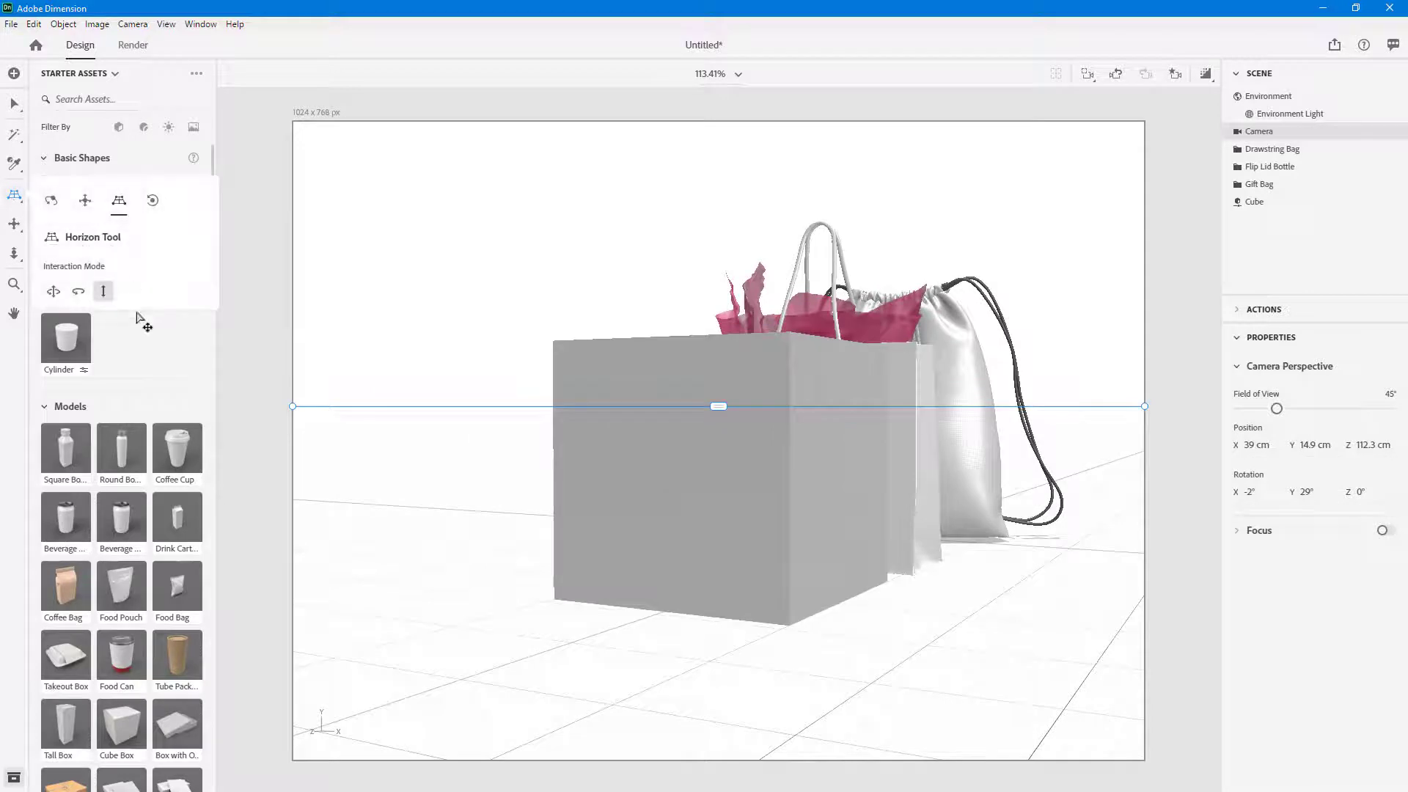
pyautogui.click(53, 291)
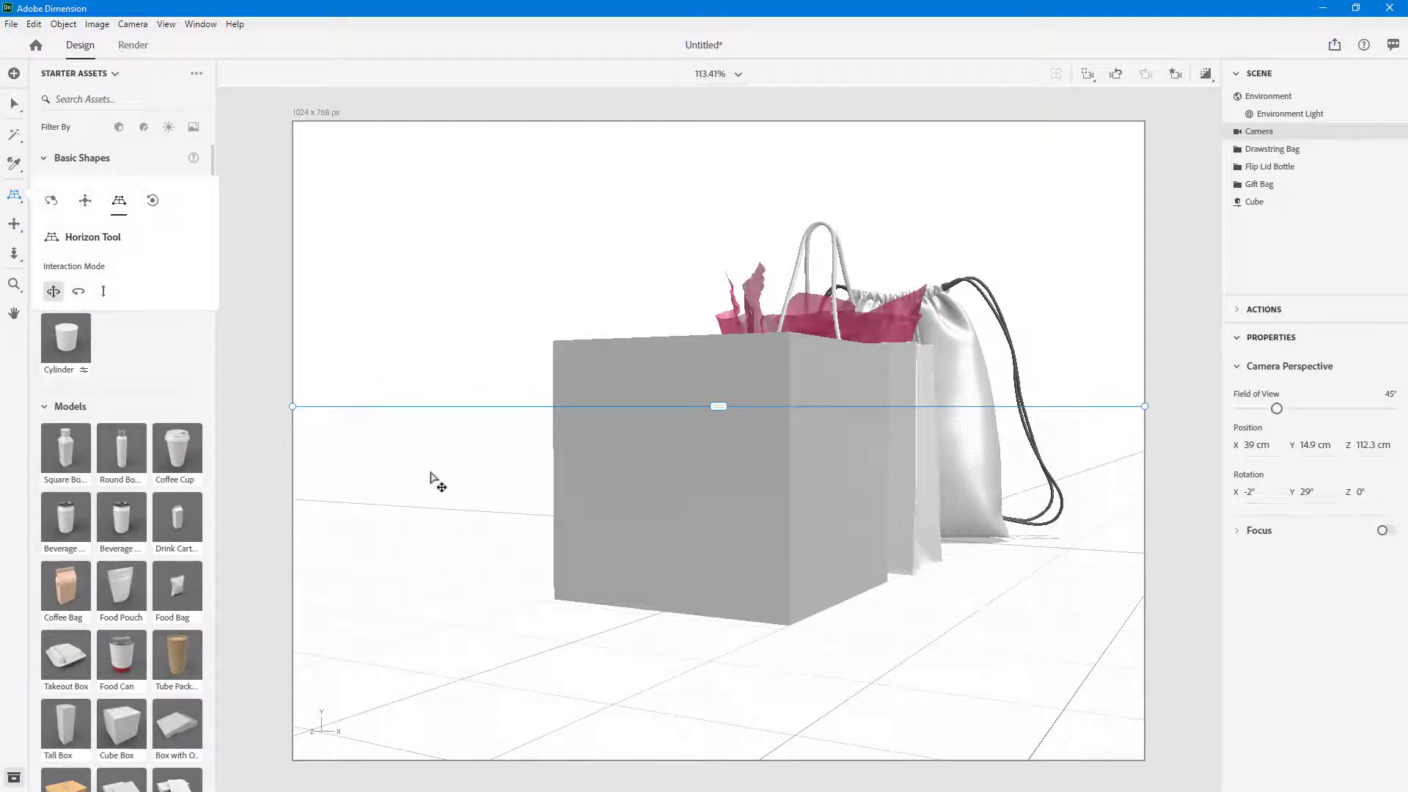
pyautogui.moveTo(437, 465); pyautogui.dragTo(345, 462)
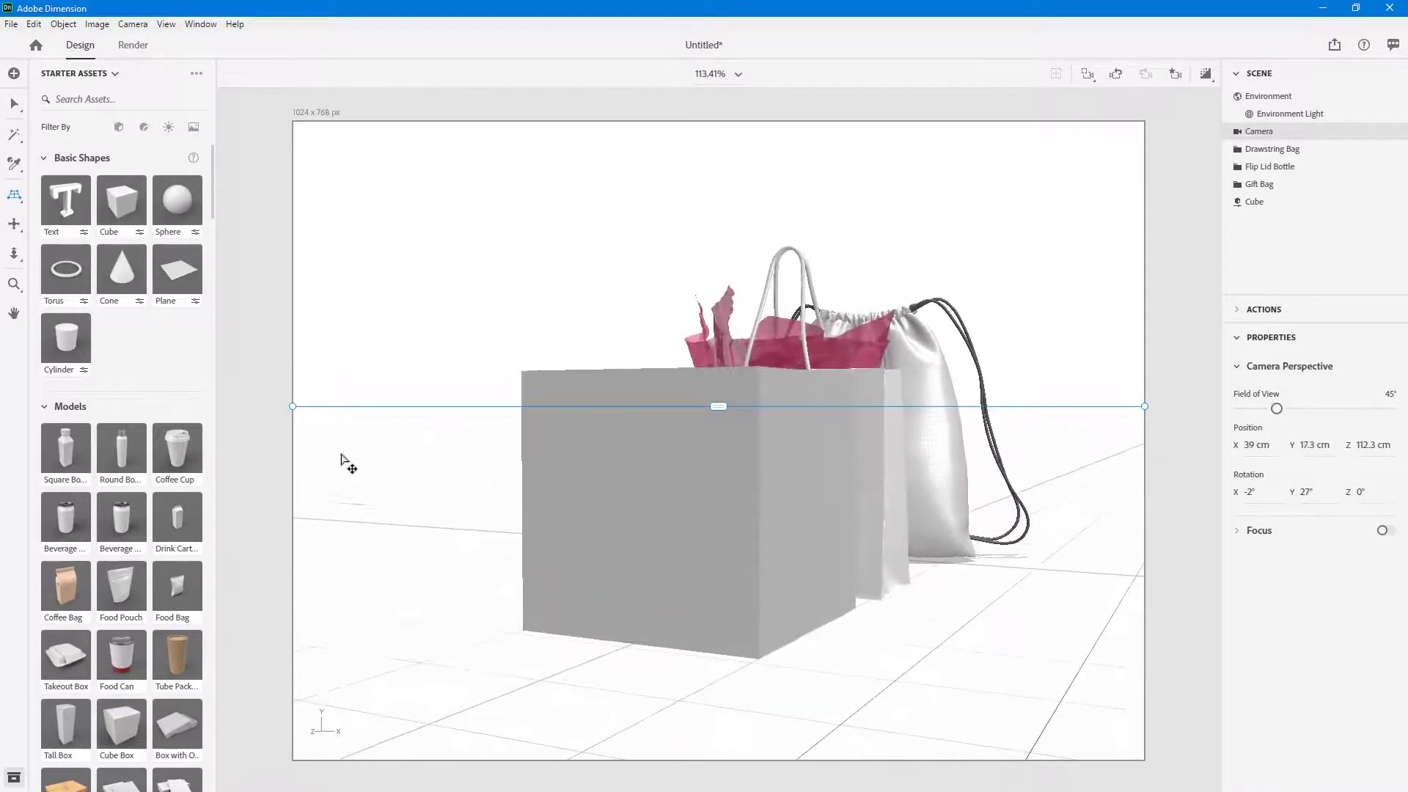
pyautogui.moveTo(15, 200)
pyautogui.click(82, 206)
pyautogui.click(60, 204)
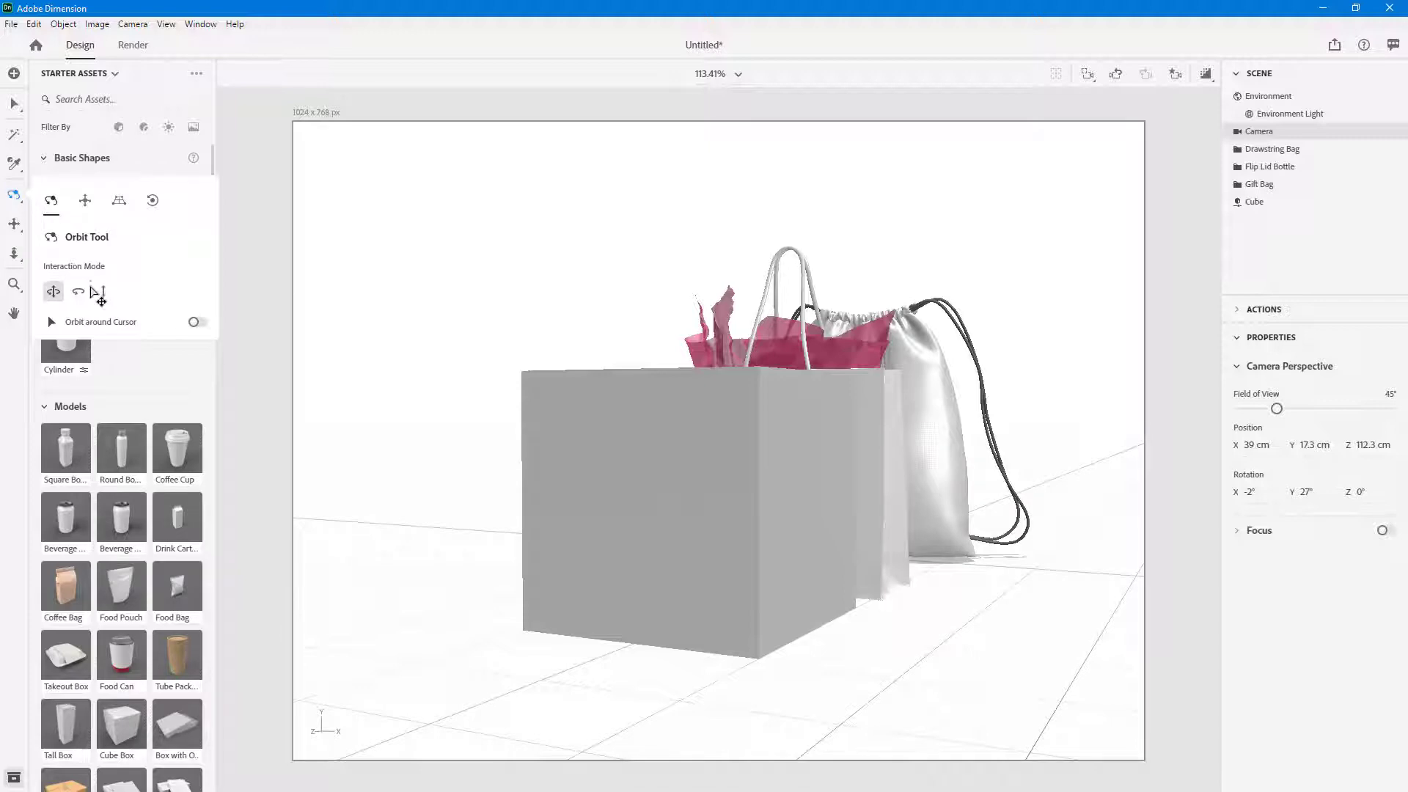
# Step: Orbit and pan the camera to view the cube and bags from the side
pyautogui.moveTo(631, 406); pyautogui.dragTo(702, 476)
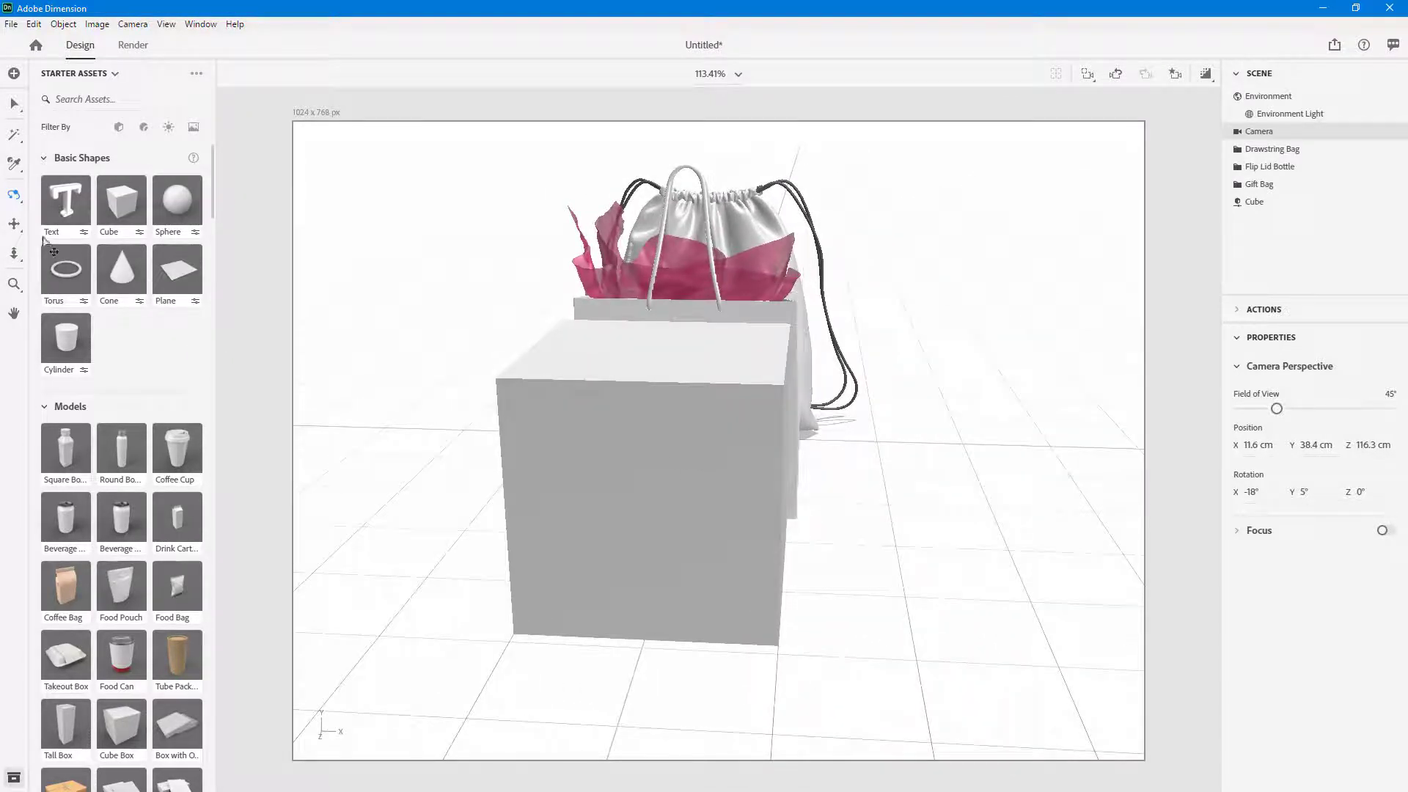
pyautogui.click(15, 196)
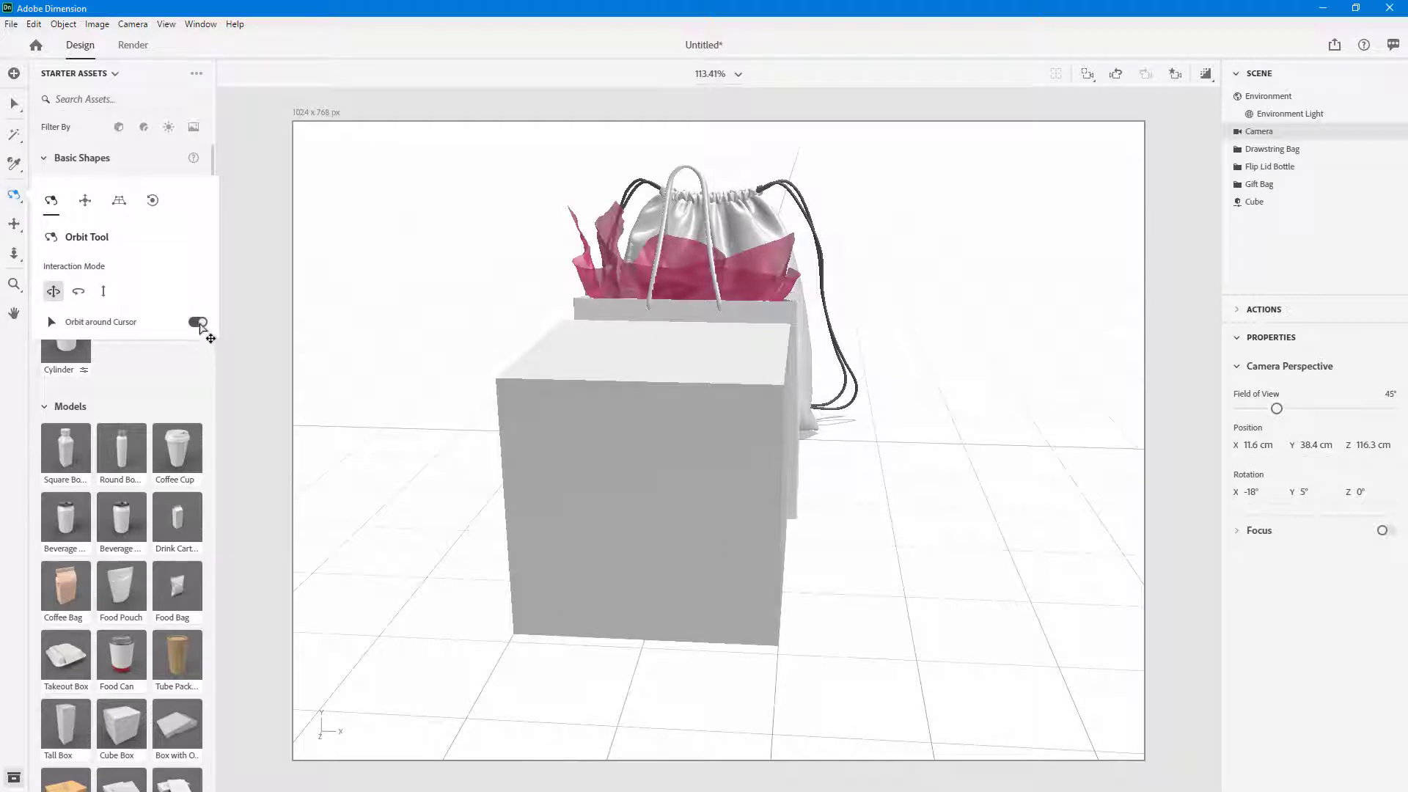
pyautogui.click(15, 223)
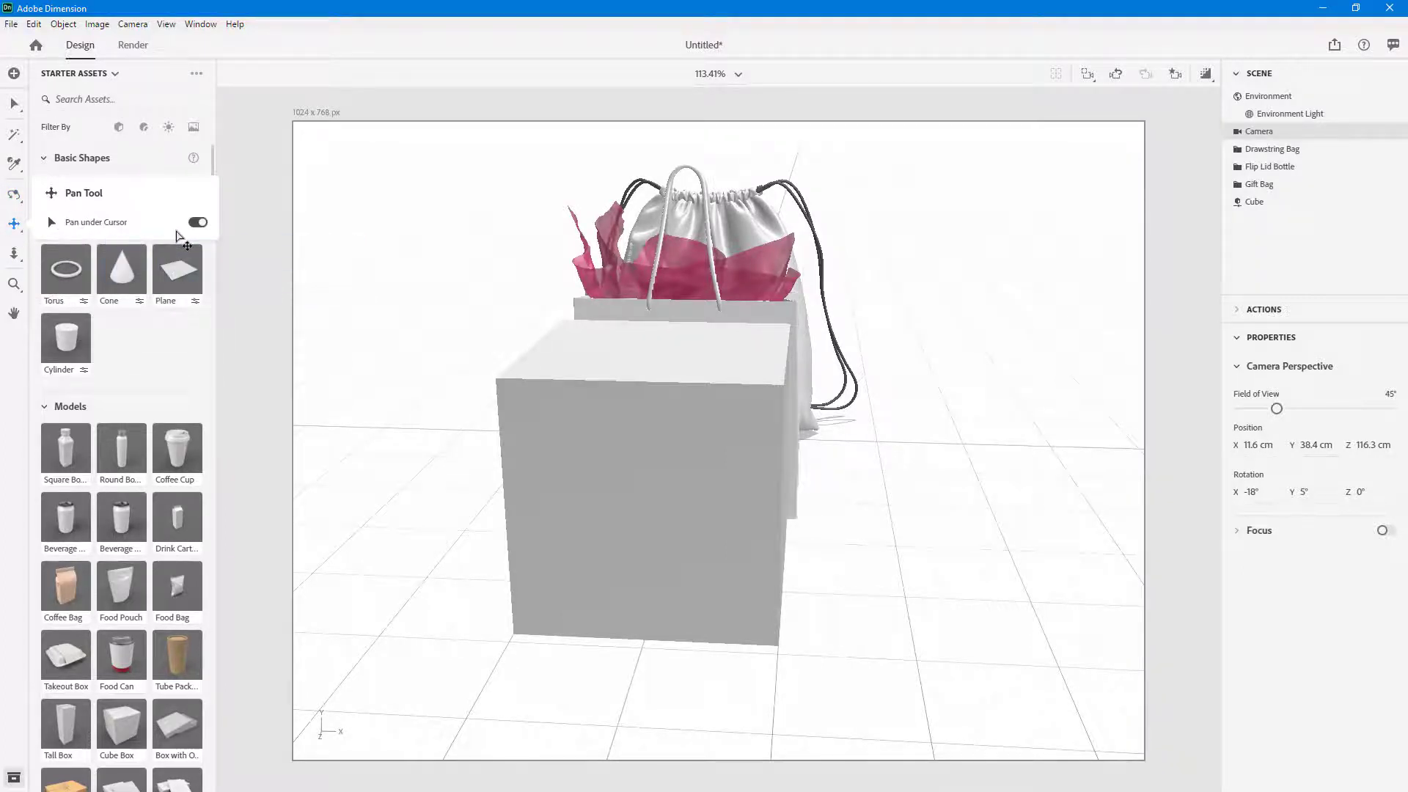
pyautogui.moveTo(644, 428); pyautogui.dragTo(669, 486)
pyautogui.moveTo(676, 486); pyautogui.dragTo(528, 440, button='right')
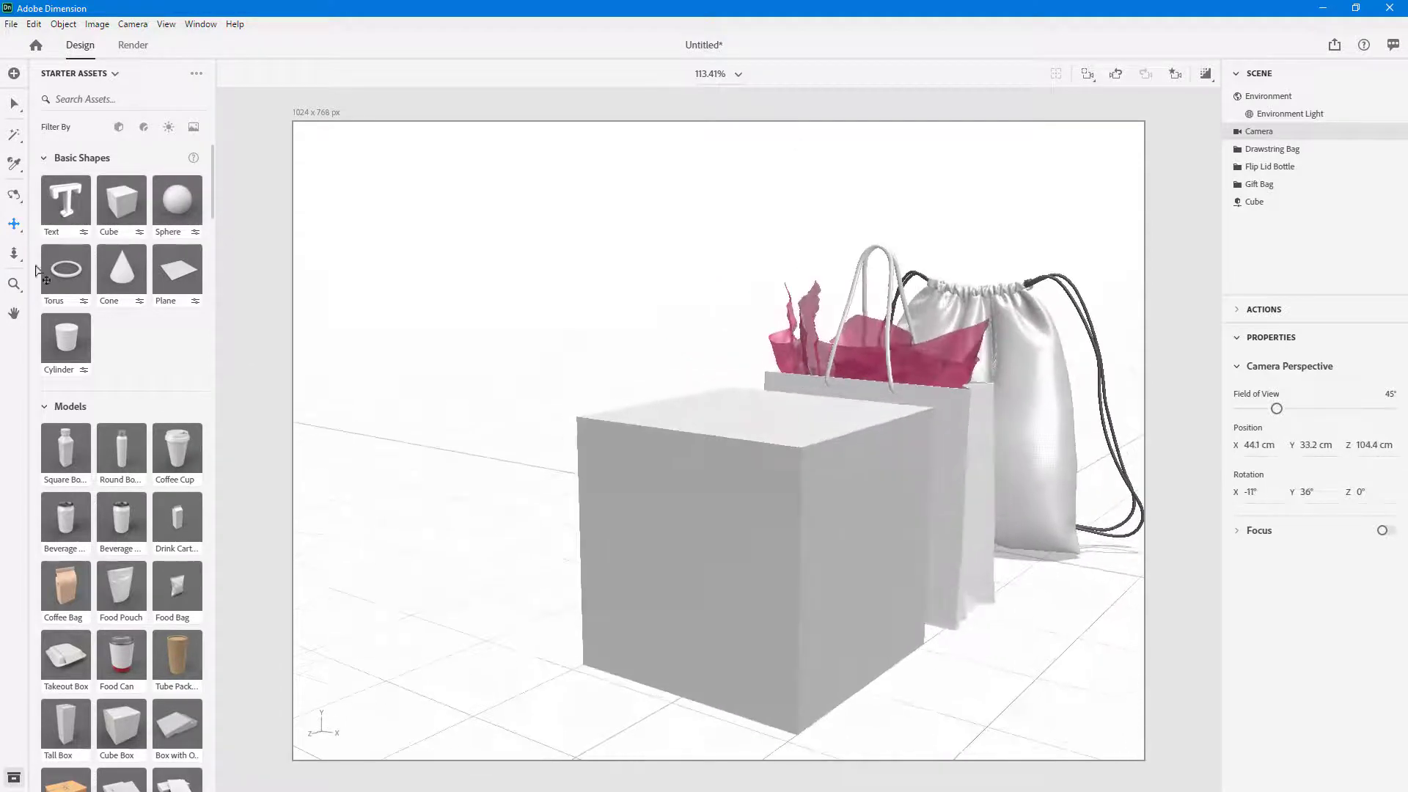
# Step: Enable Pan under Cursor and pan the group toward the right of the frame
pyautogui.moveTo(16, 234)
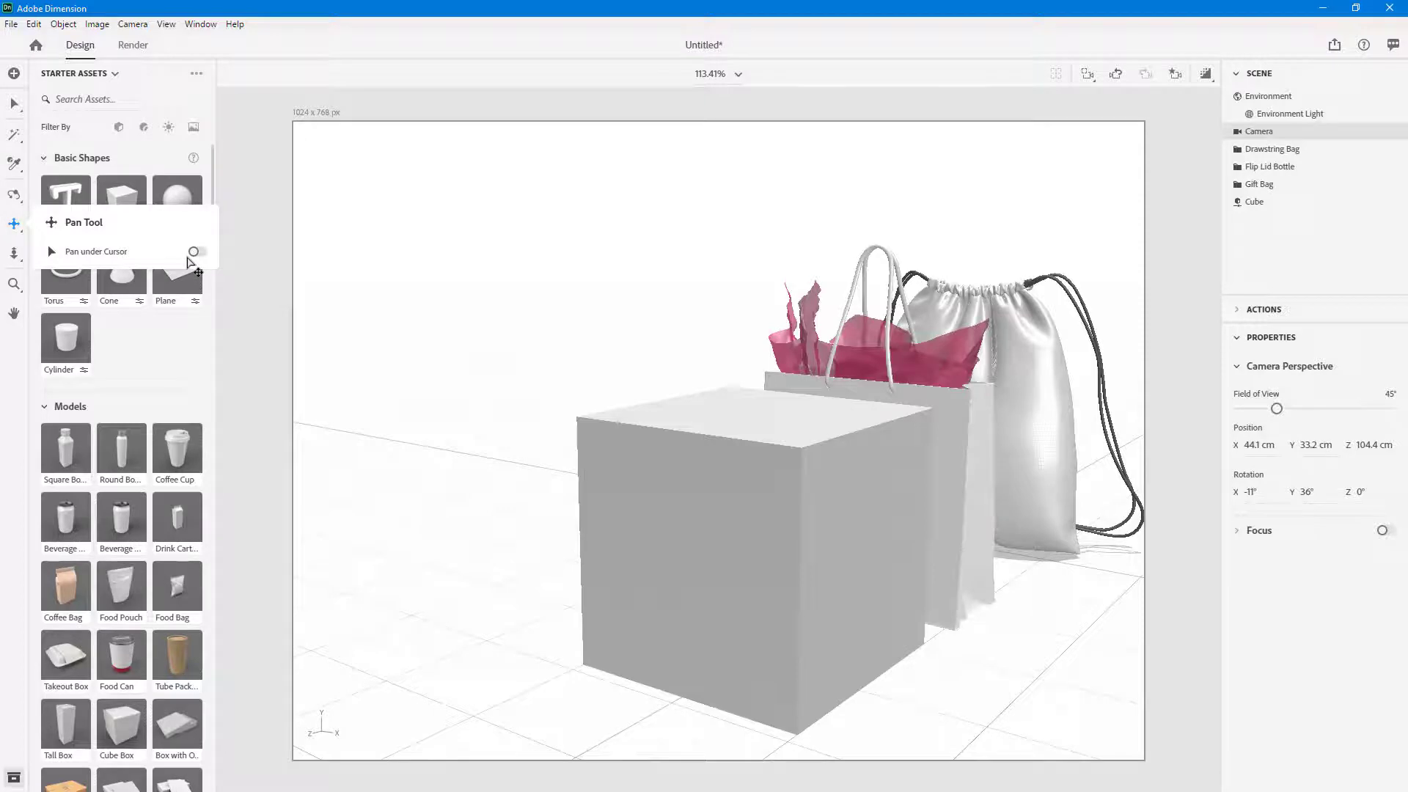
pyautogui.click(195, 253)
pyautogui.moveTo(565, 462); pyautogui.dragTo(33, 308)
# Step: Dolly-zoom the camera repeatedly, settling near a 68° Field of View with the cube large in front
pyautogui.click(28, 251)
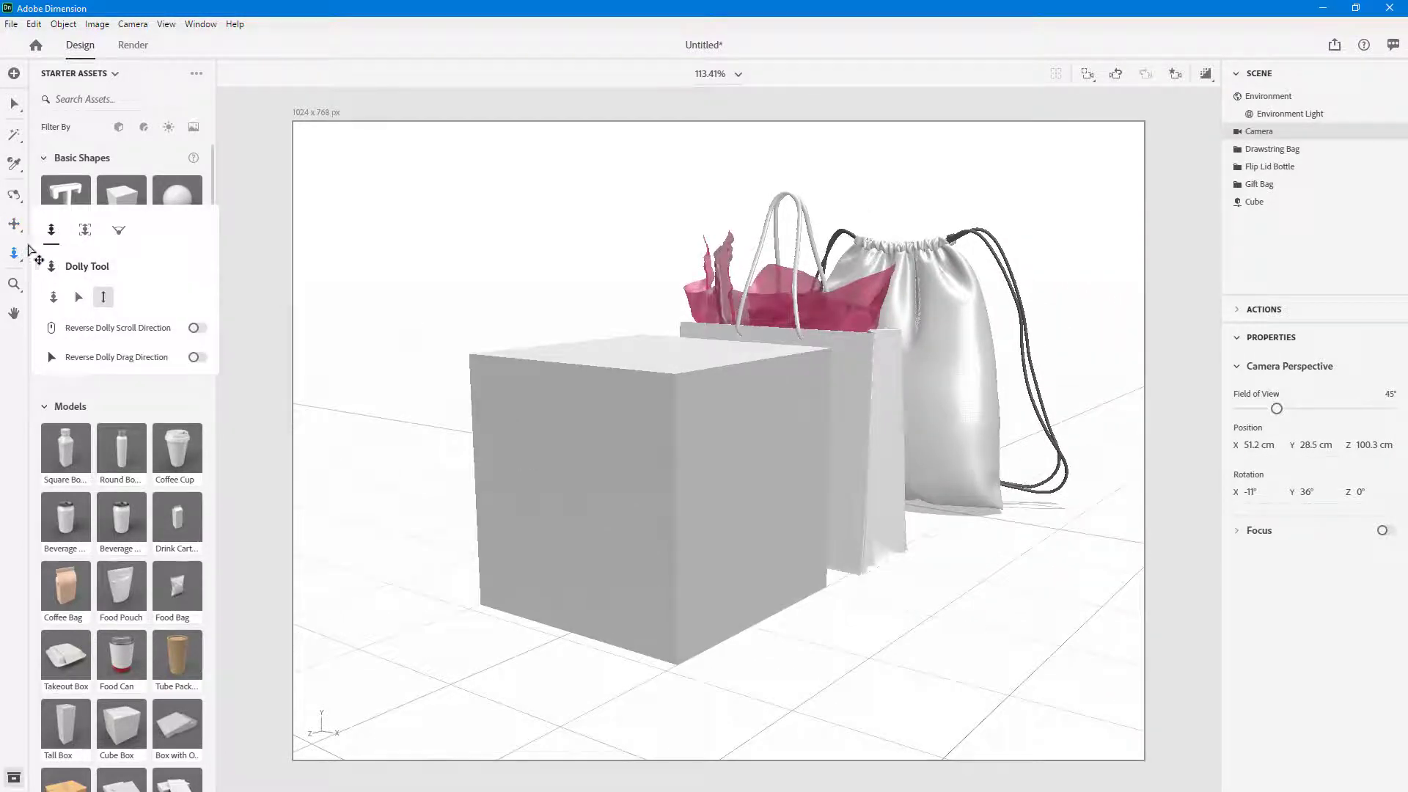
pyautogui.click(85, 231)
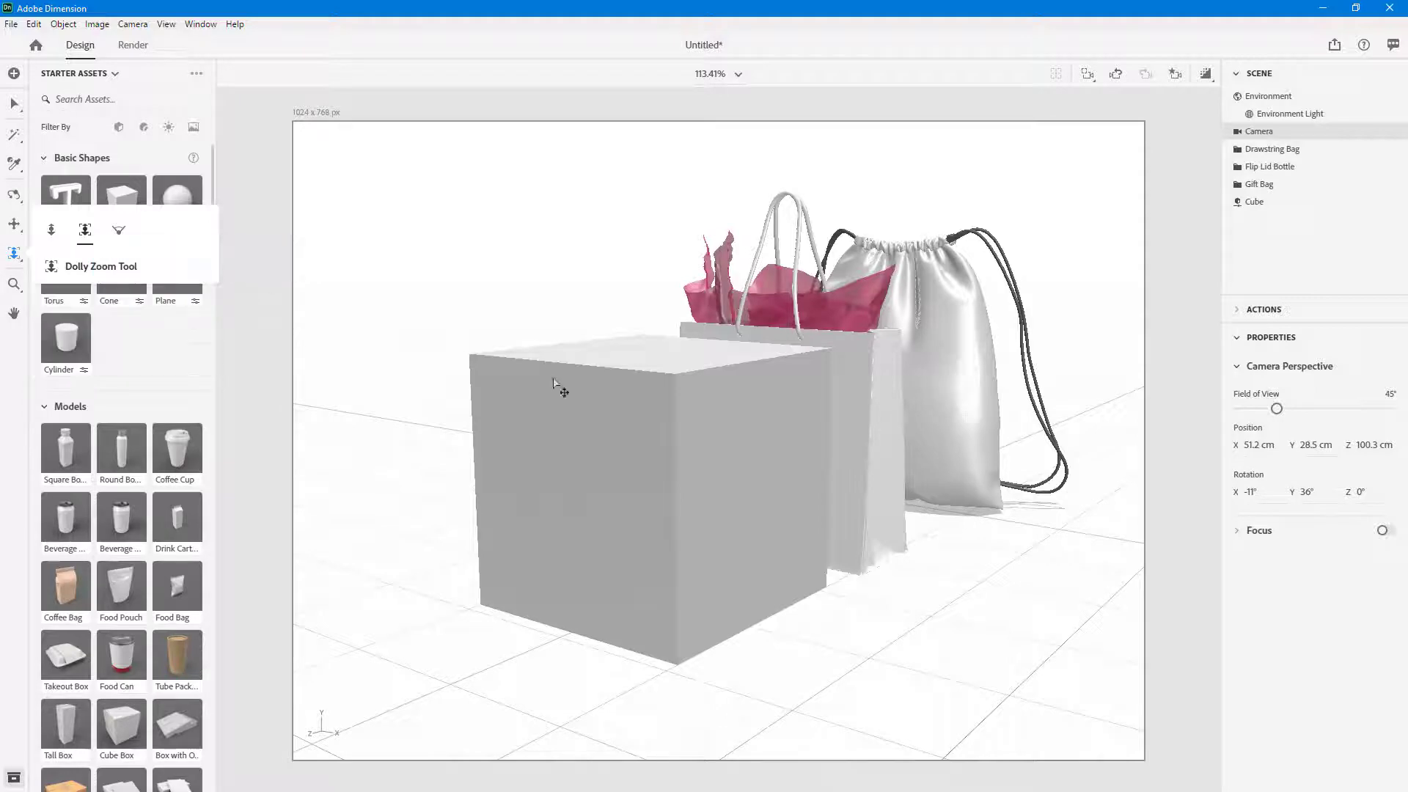
pyautogui.moveTo(714, 406); pyautogui.dragTo(737, 341)
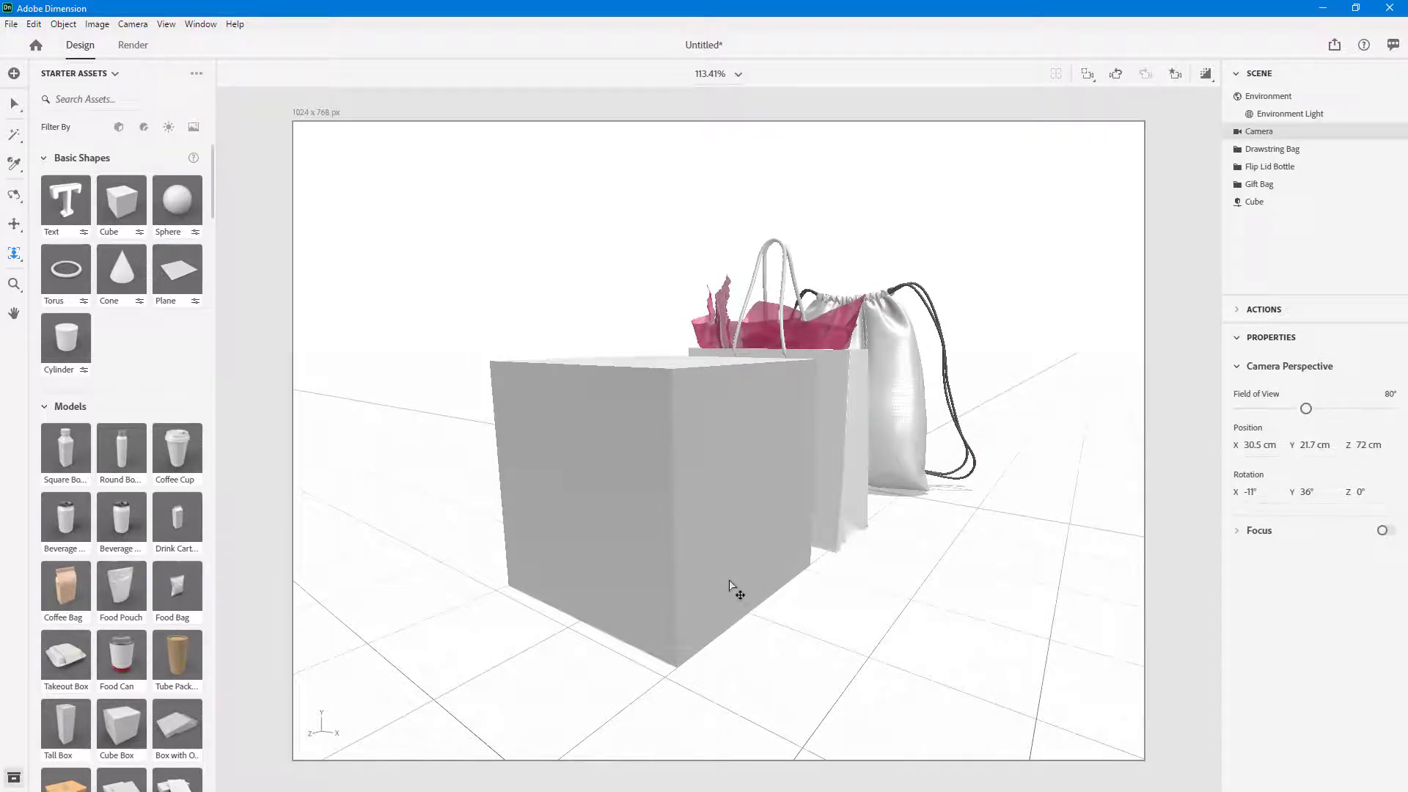
pyautogui.moveTo(728, 587); pyautogui.dragTo(824, 502)
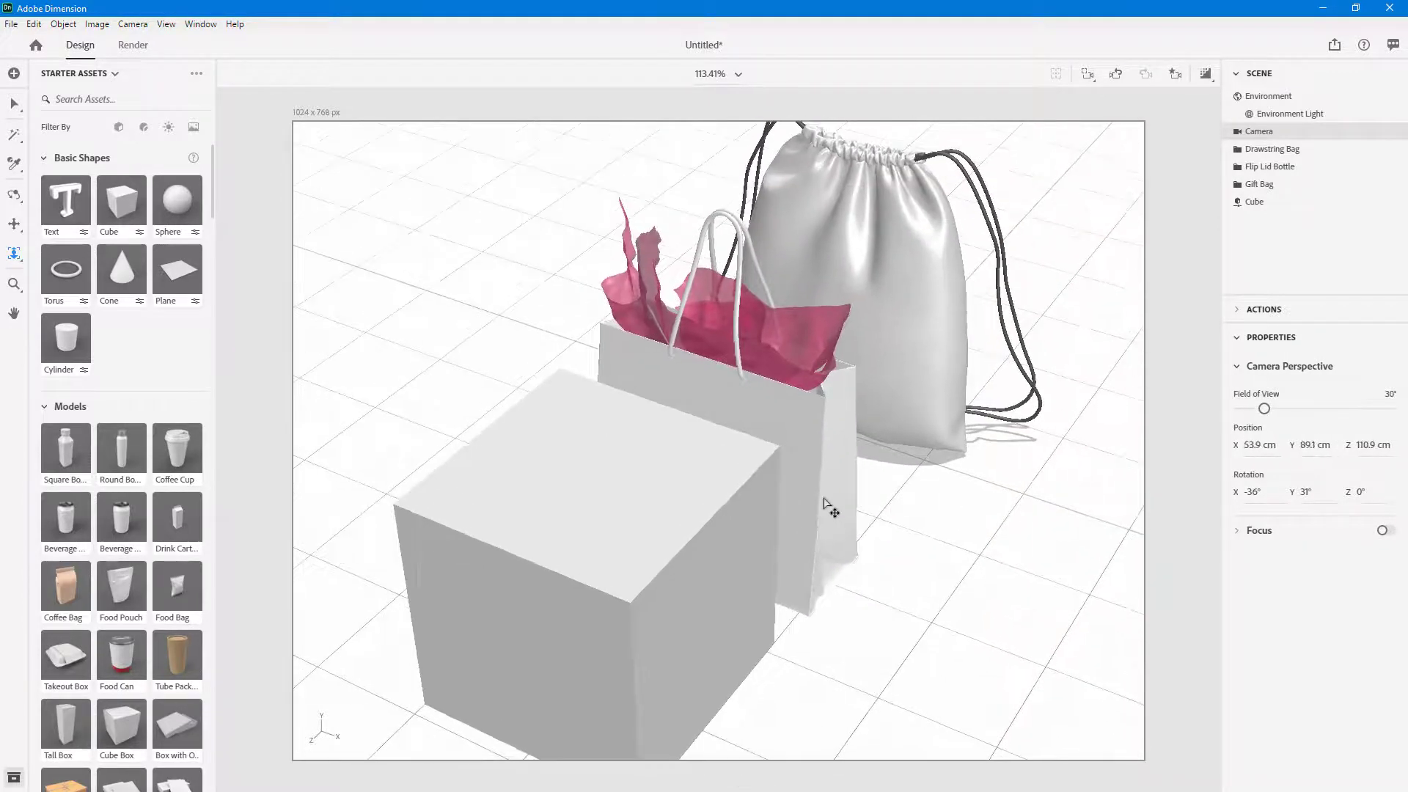
pyautogui.moveTo(831, 579); pyautogui.dragTo(660, 683)
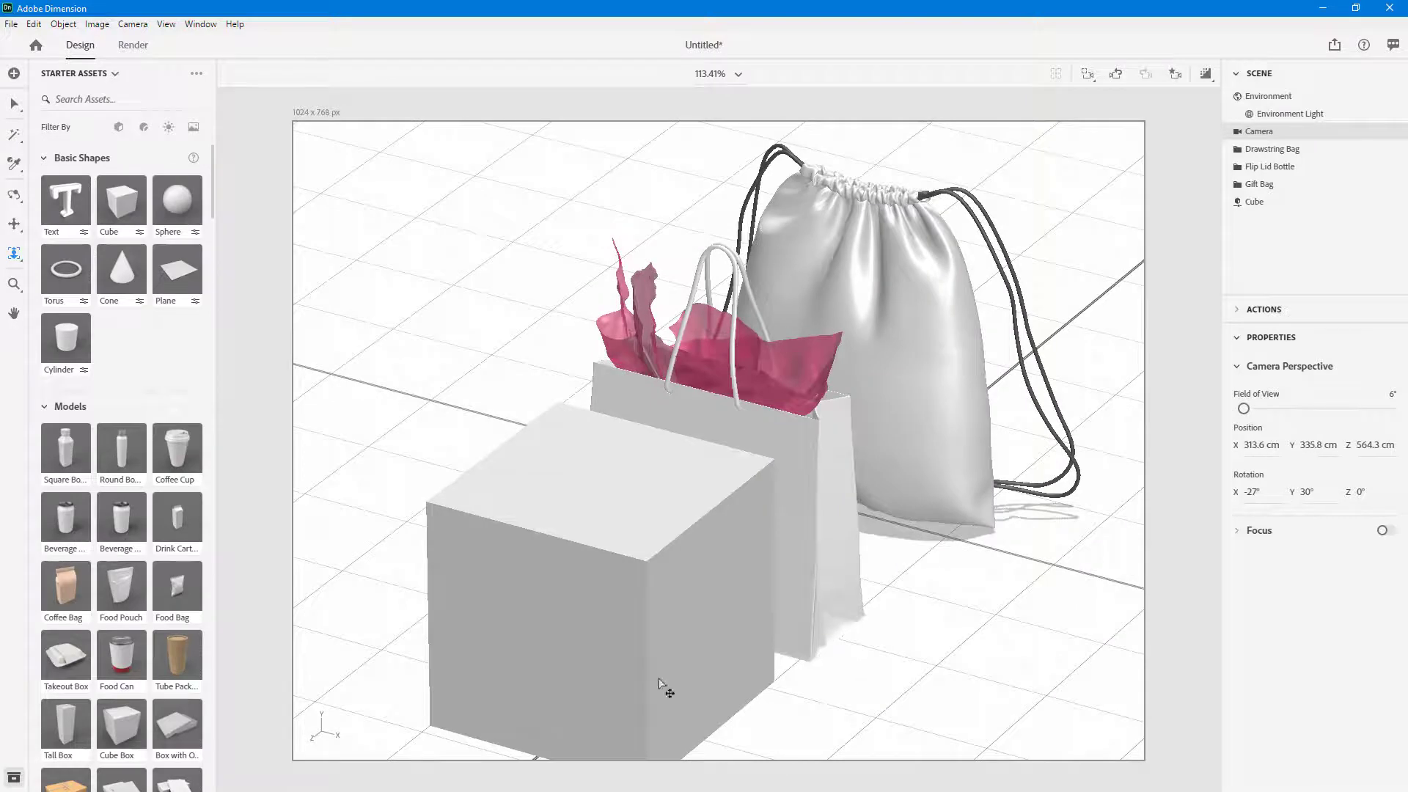
pyautogui.scroll(-3, 655, 533)
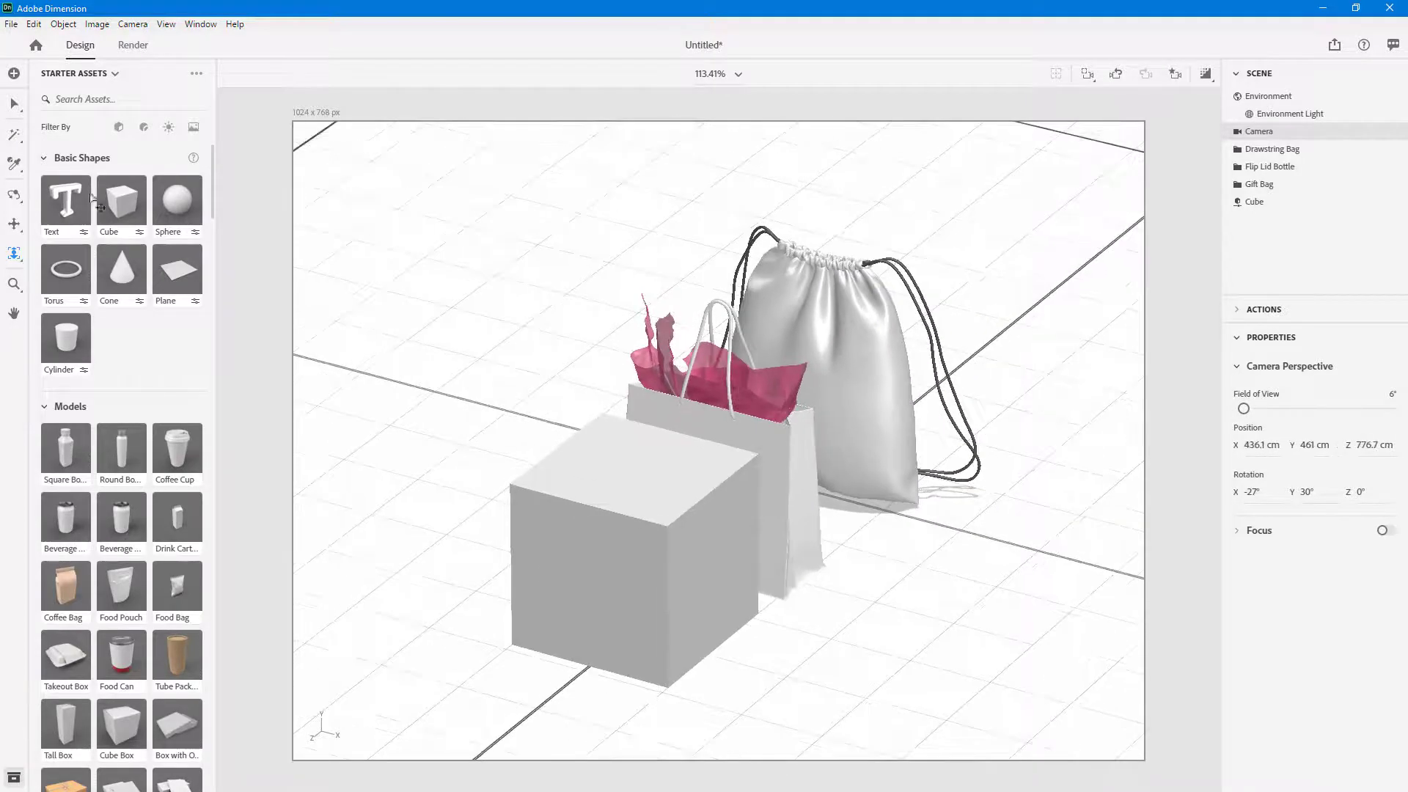
pyautogui.moveTo(20, 253)
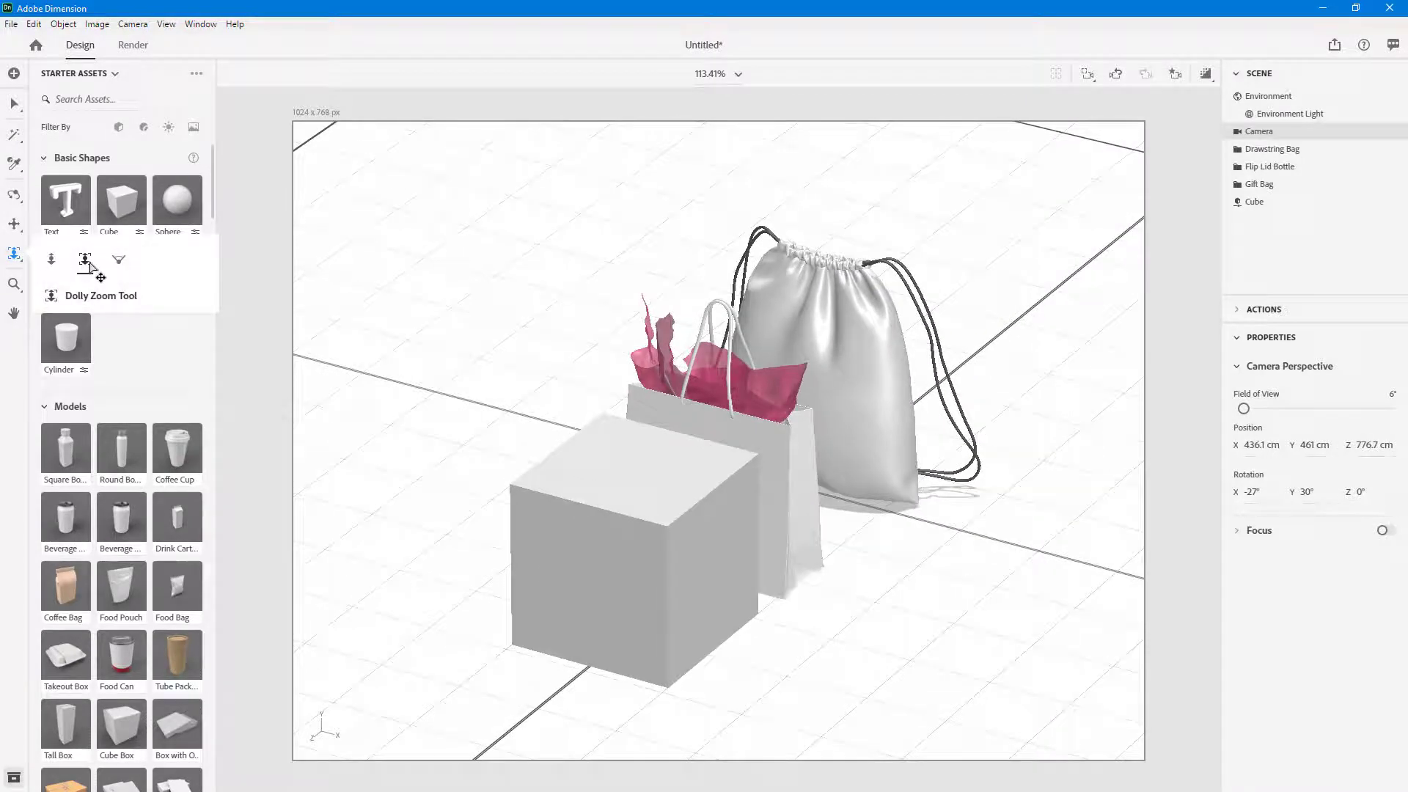
pyautogui.click(85, 261)
pyautogui.moveTo(770, 449); pyautogui.dragTo(827, 75)
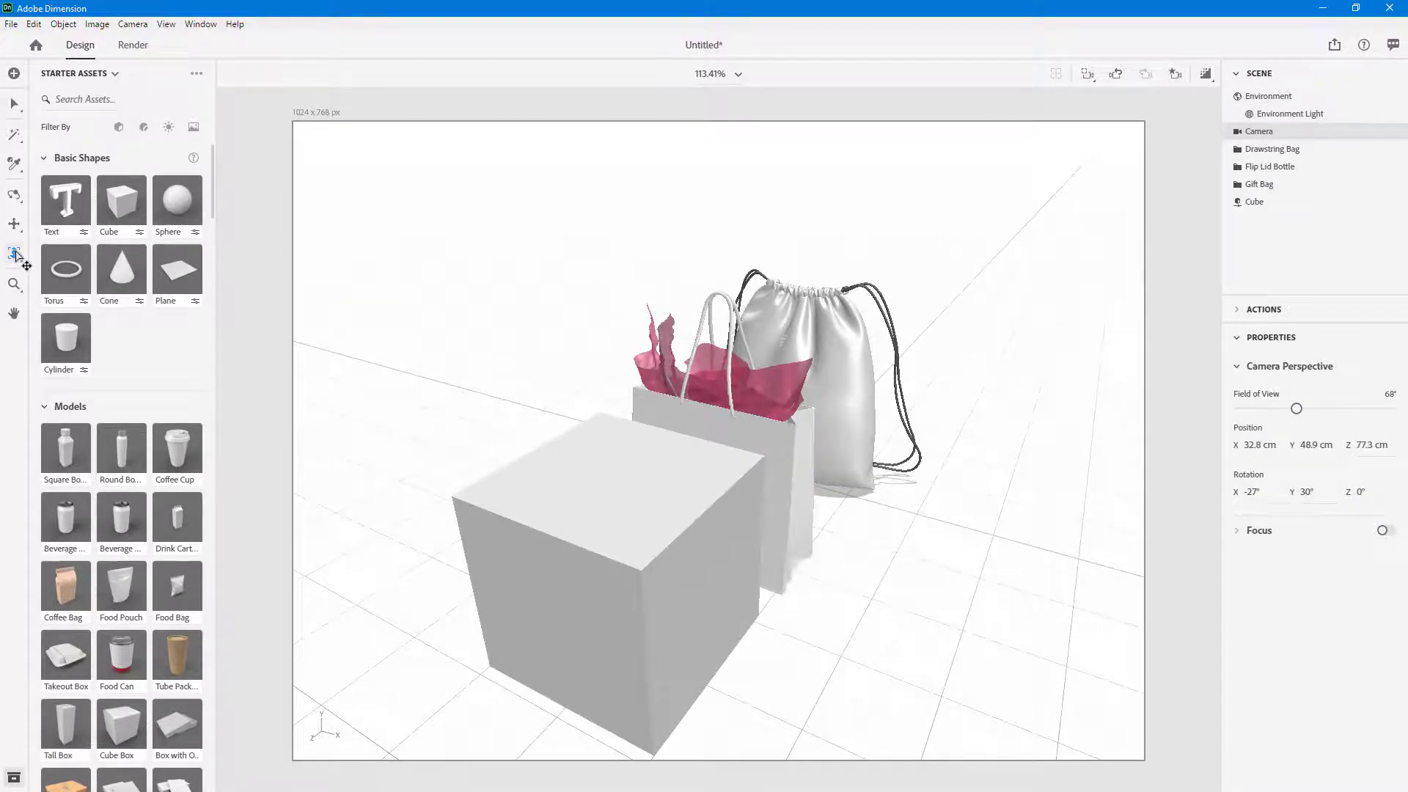
# Step: Widen the Field of View to 85° with the Field of View tool, then scroll closer to the cube
pyautogui.moveTo(17, 253)
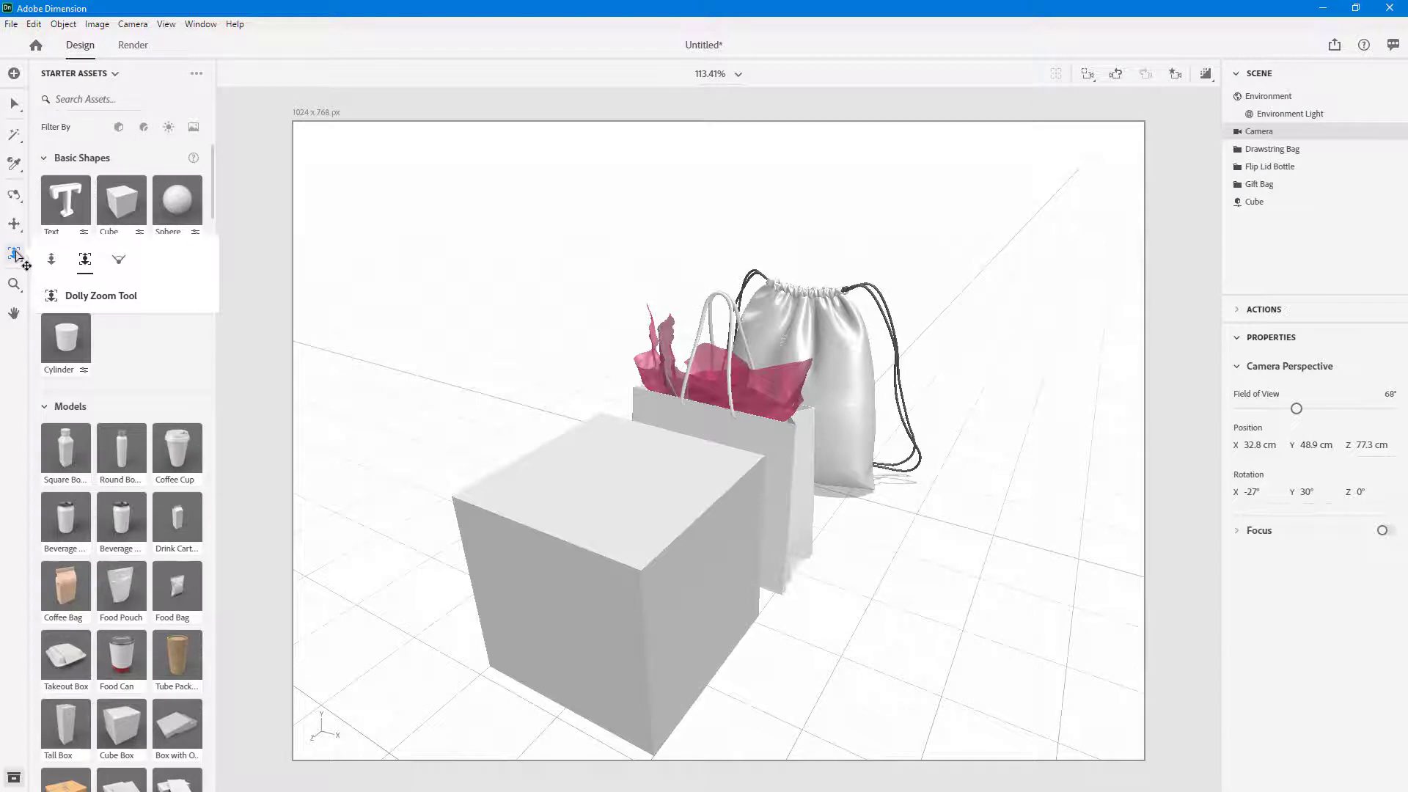
pyautogui.click(118, 262)
pyautogui.moveTo(714, 493); pyautogui.dragTo(678, 558)
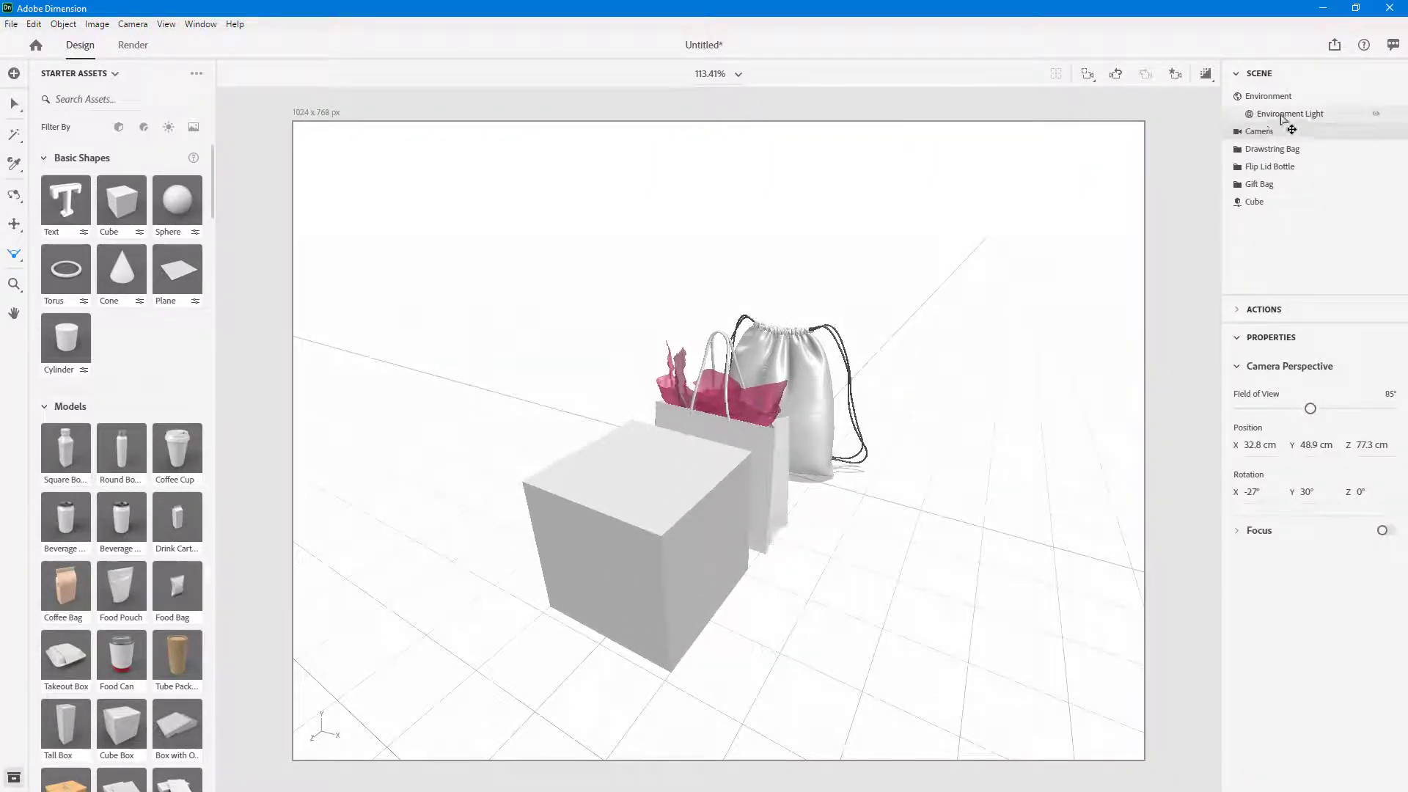
pyautogui.click(14, 257)
pyautogui.scroll(5, 594, 418)
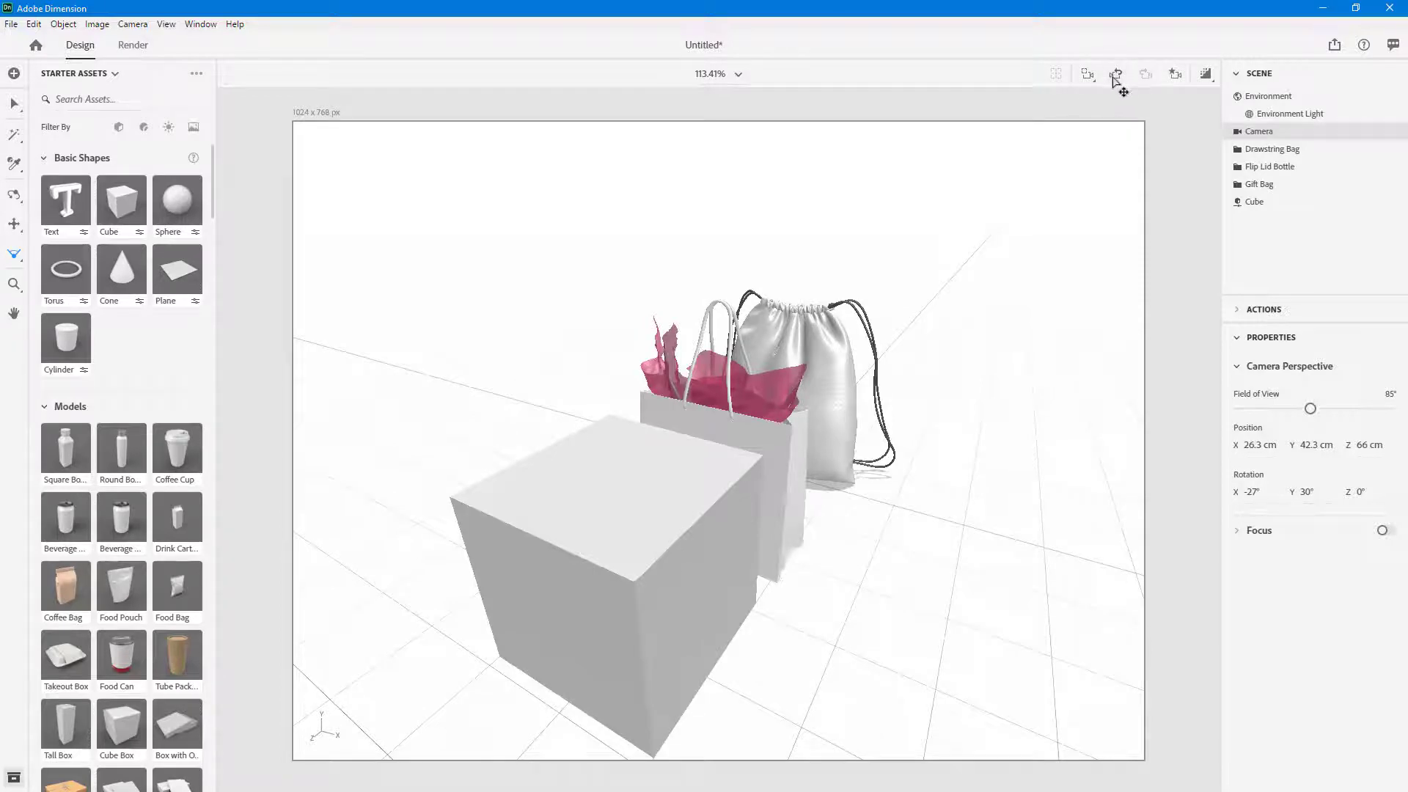
# Step: Undo and redo camera changes to cycle earlier views, landing on the 68° view
pyautogui.click(1116, 79)
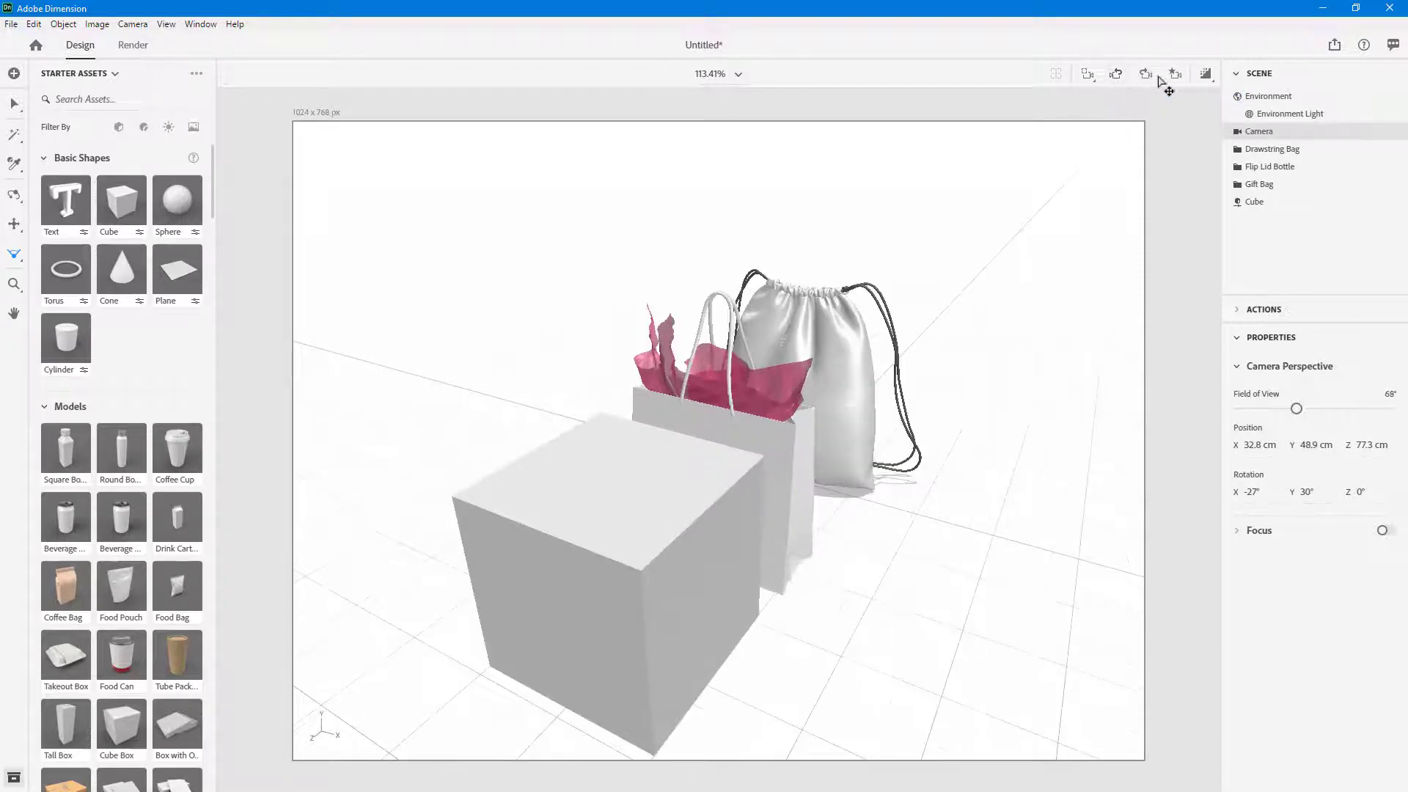
pyautogui.click(1146, 76)
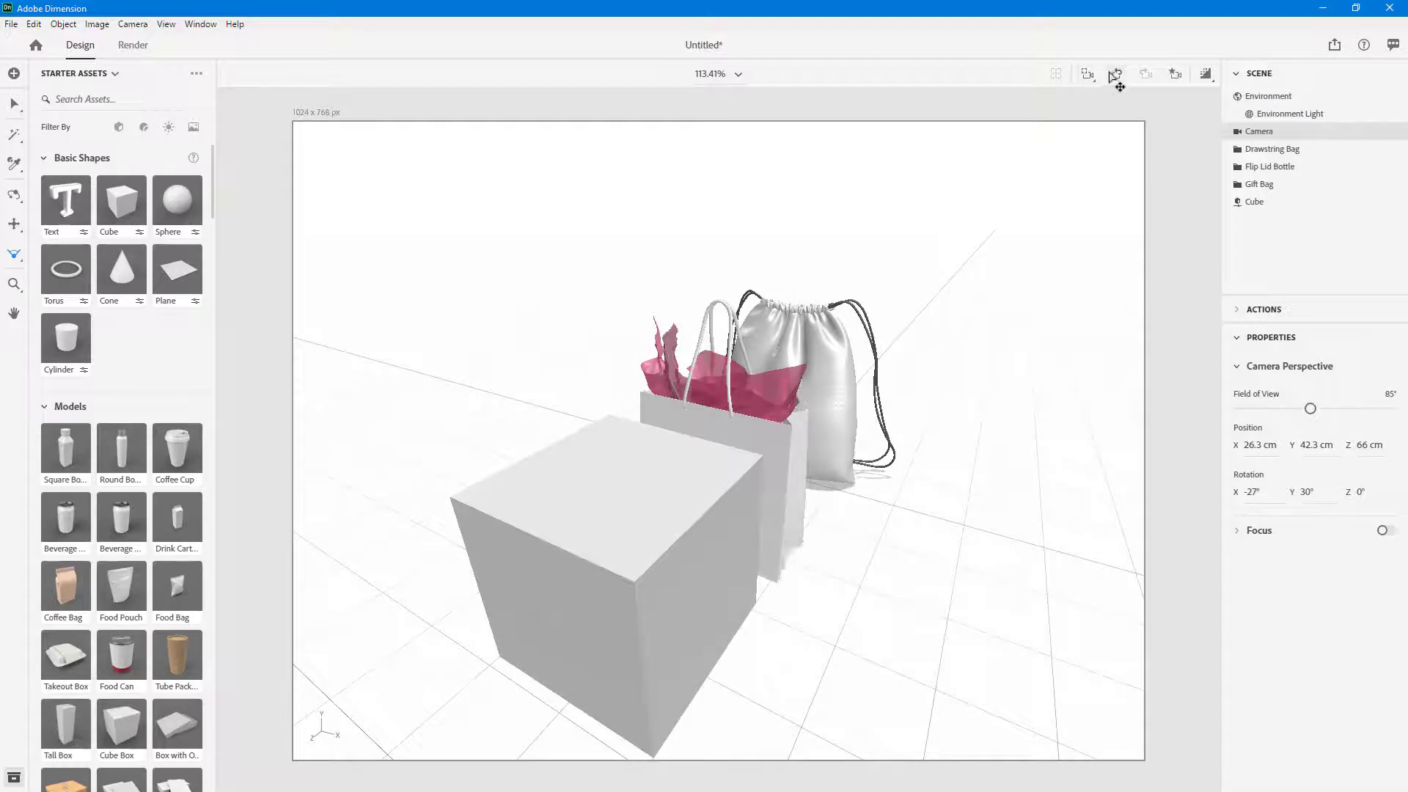
pyautogui.click(1116, 75)
pyautogui.click(1115, 75)
pyautogui.click(1116, 75)
pyautogui.click(1115, 75)
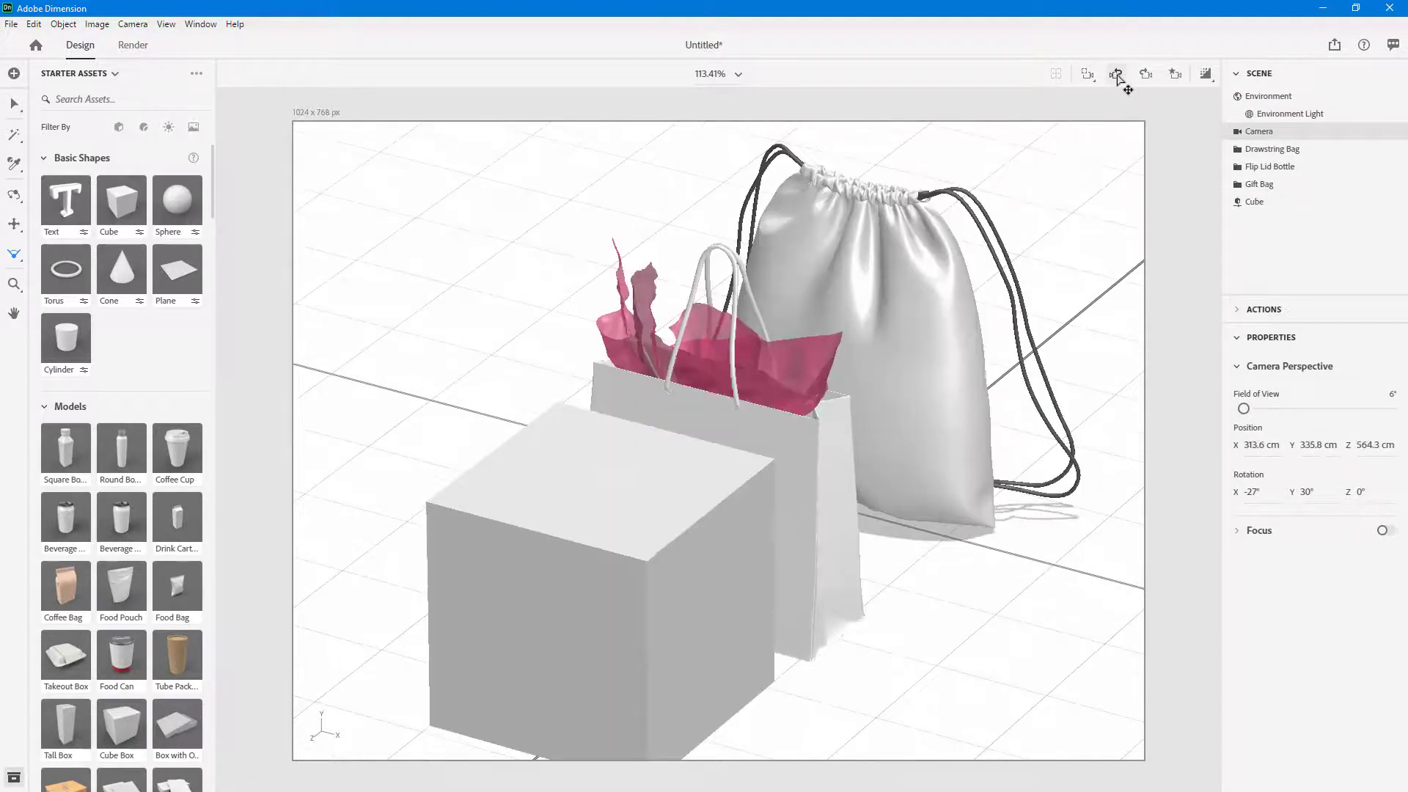
pyautogui.click(1115, 75)
pyautogui.click(1147, 74)
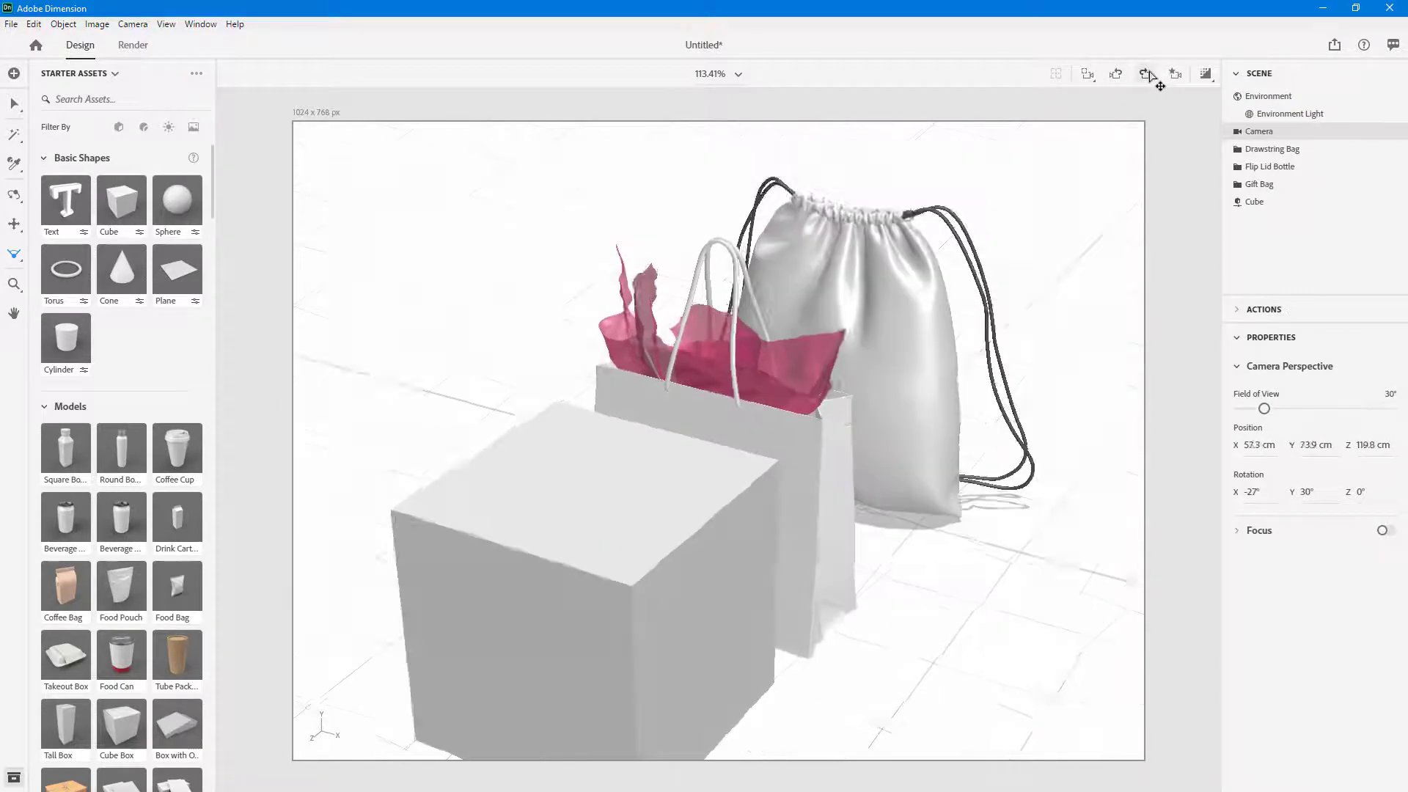
pyautogui.click(1147, 75)
pyautogui.click(1147, 75)
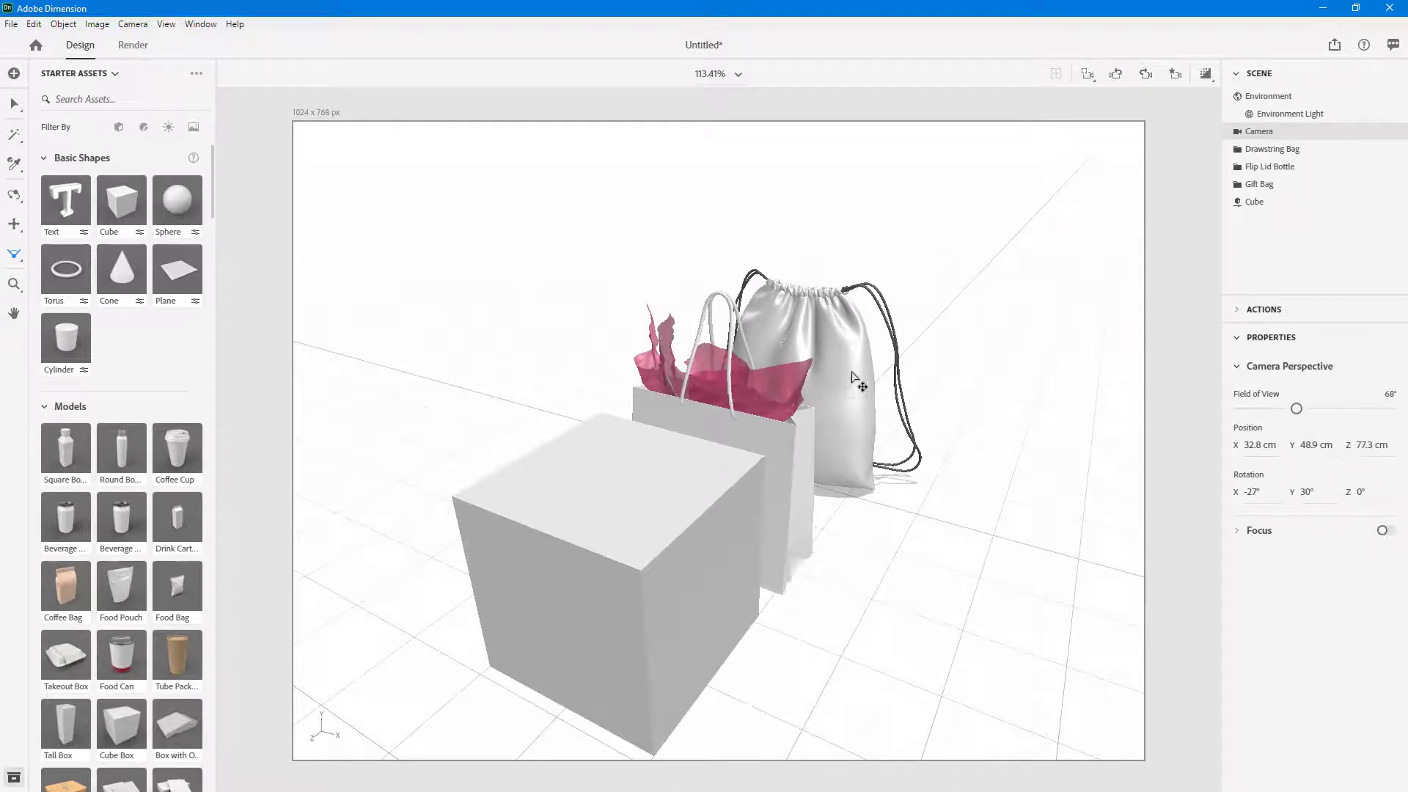
# Step: Dolly the camera out and back in with the scroll wheel
pyautogui.scroll(-4, 713, 432)
pyautogui.scroll(-4, 714, 431)
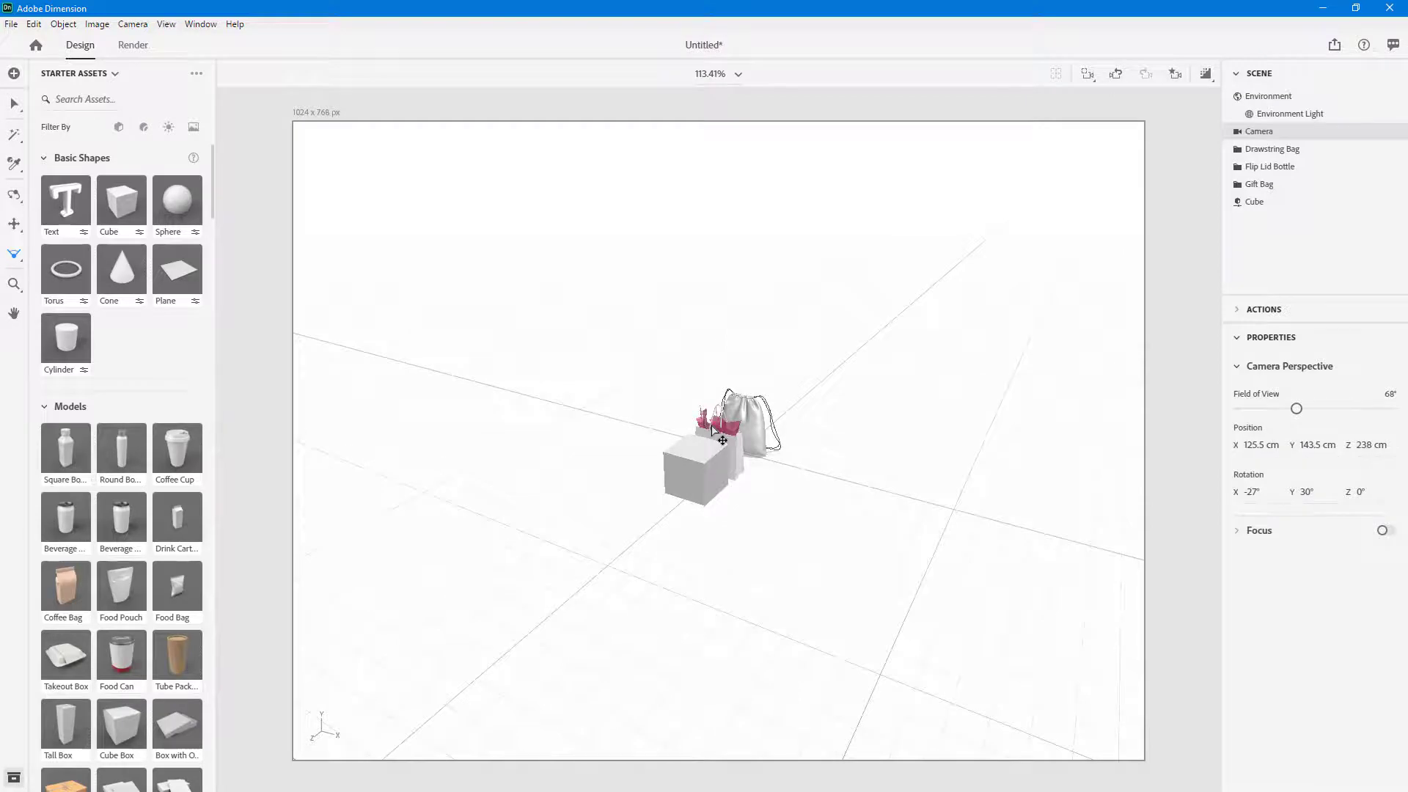
pyautogui.scroll(8, 713, 433)
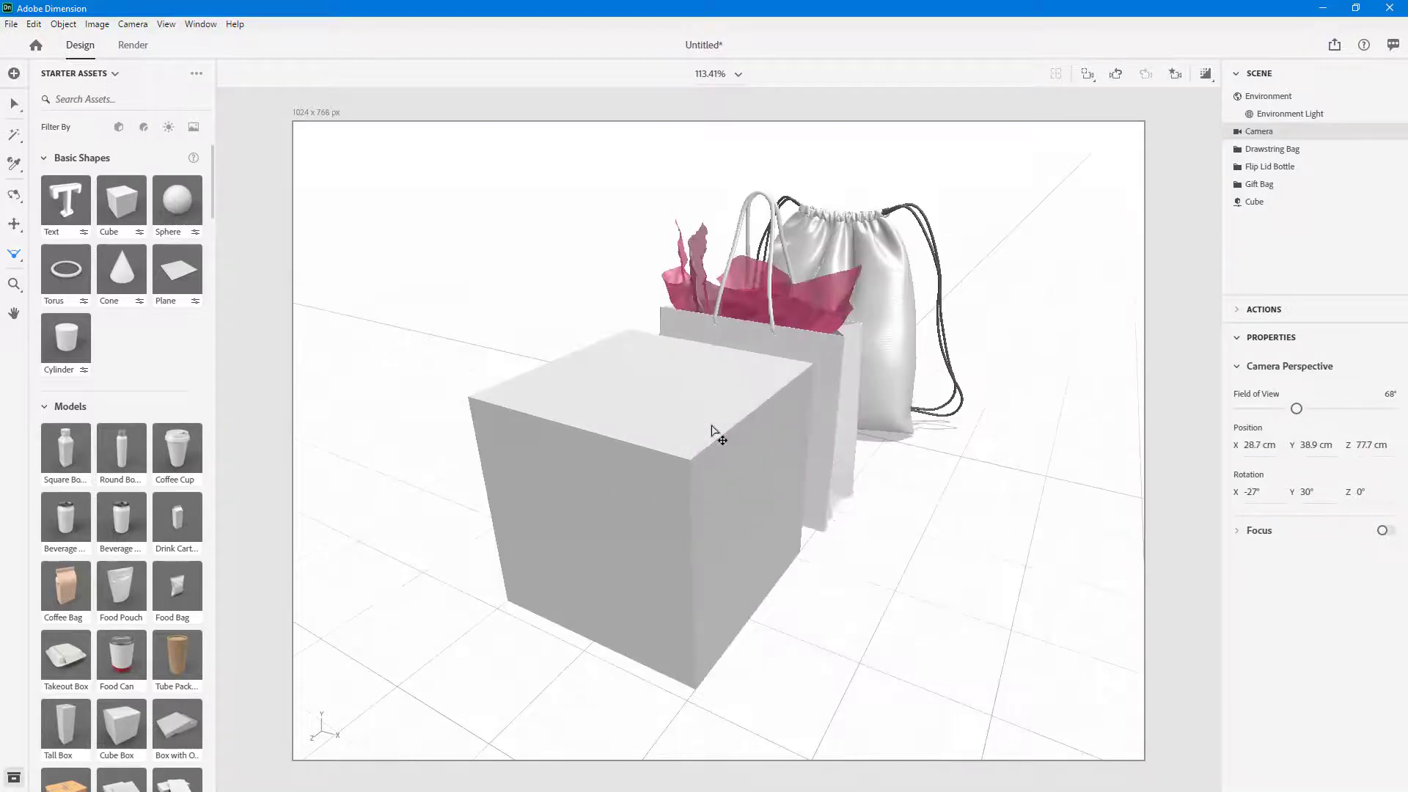
# Step: Select and frame the drawstring bag's Bag part, then the gift bag
pyautogui.click(14, 103)
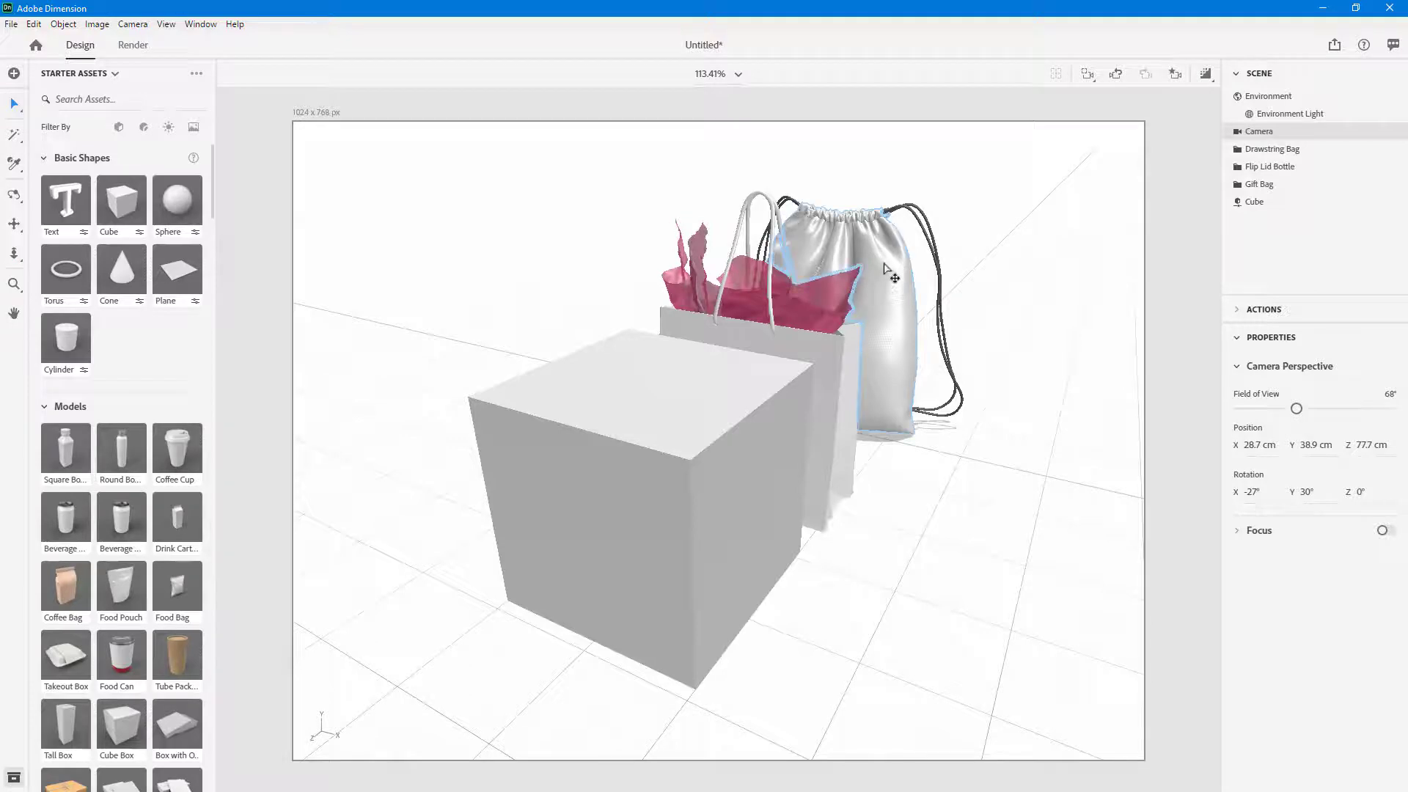
pyautogui.click(883, 321)
pyautogui.press('f')
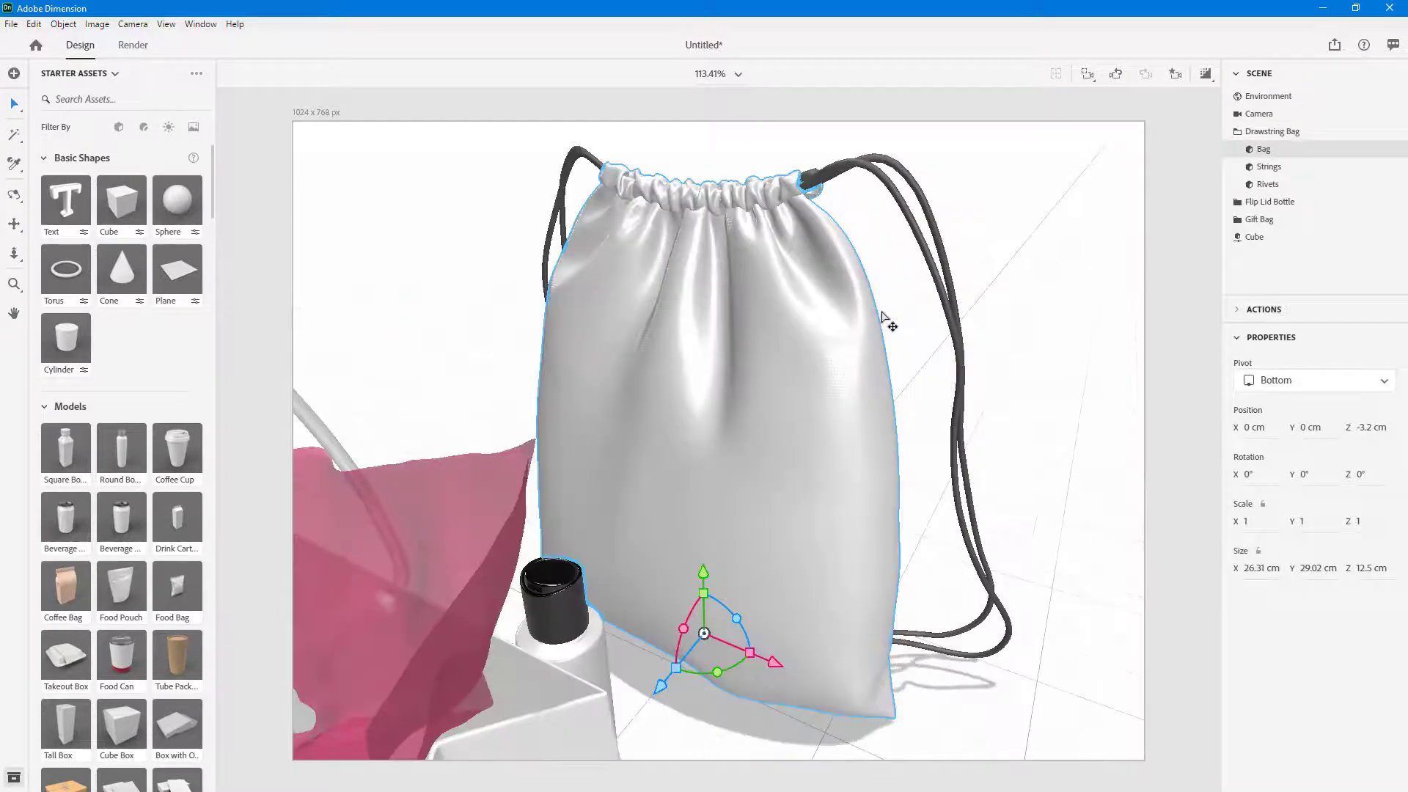
pyautogui.click(518, 560)
pyautogui.press('f')
pyautogui.click(506, 632)
pyautogui.press('f')
# Step: Frame the drawstring bag's Strings and the bottle lid, then select the environment
pyautogui.click(608, 565)
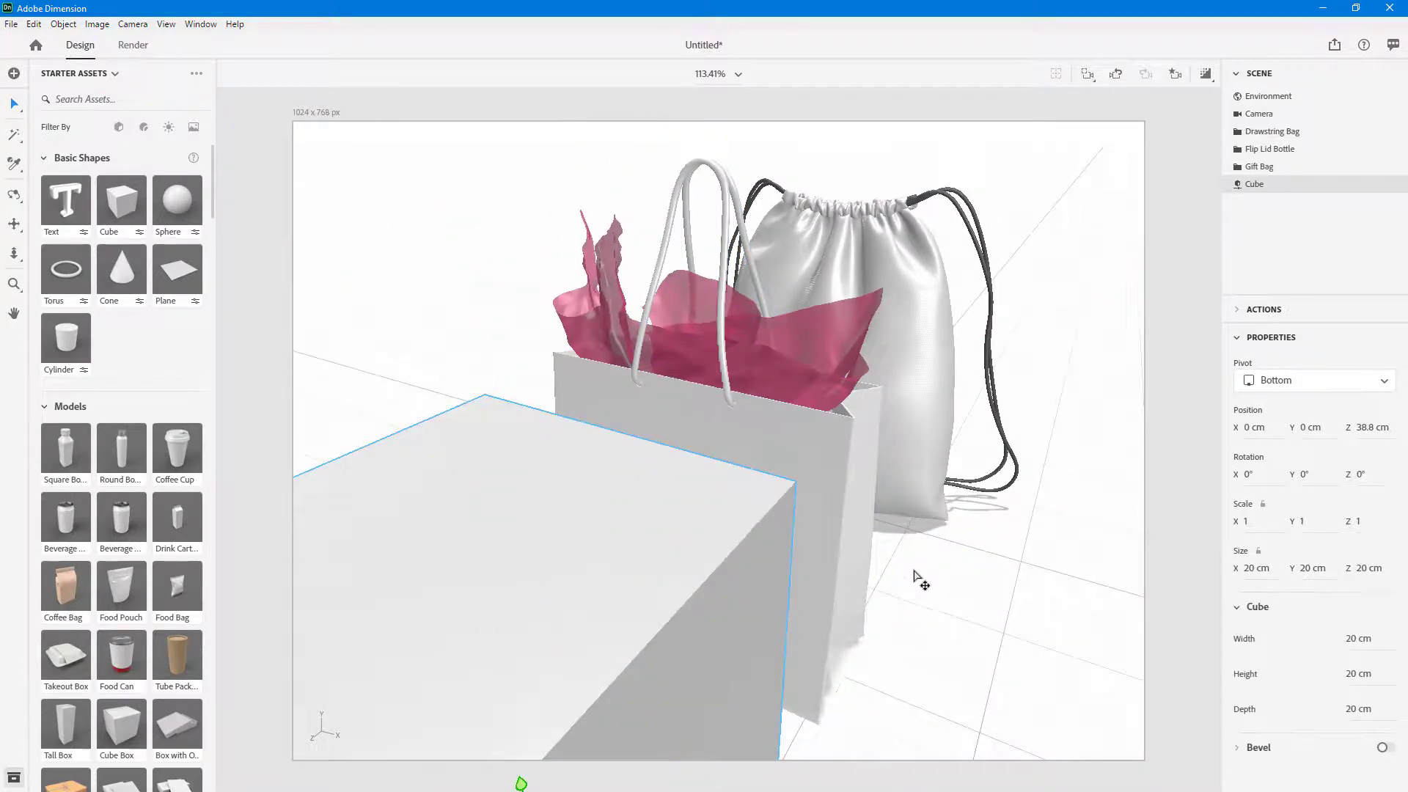
pyautogui.scroll(-5, 917, 576)
pyautogui.click(810, 475)
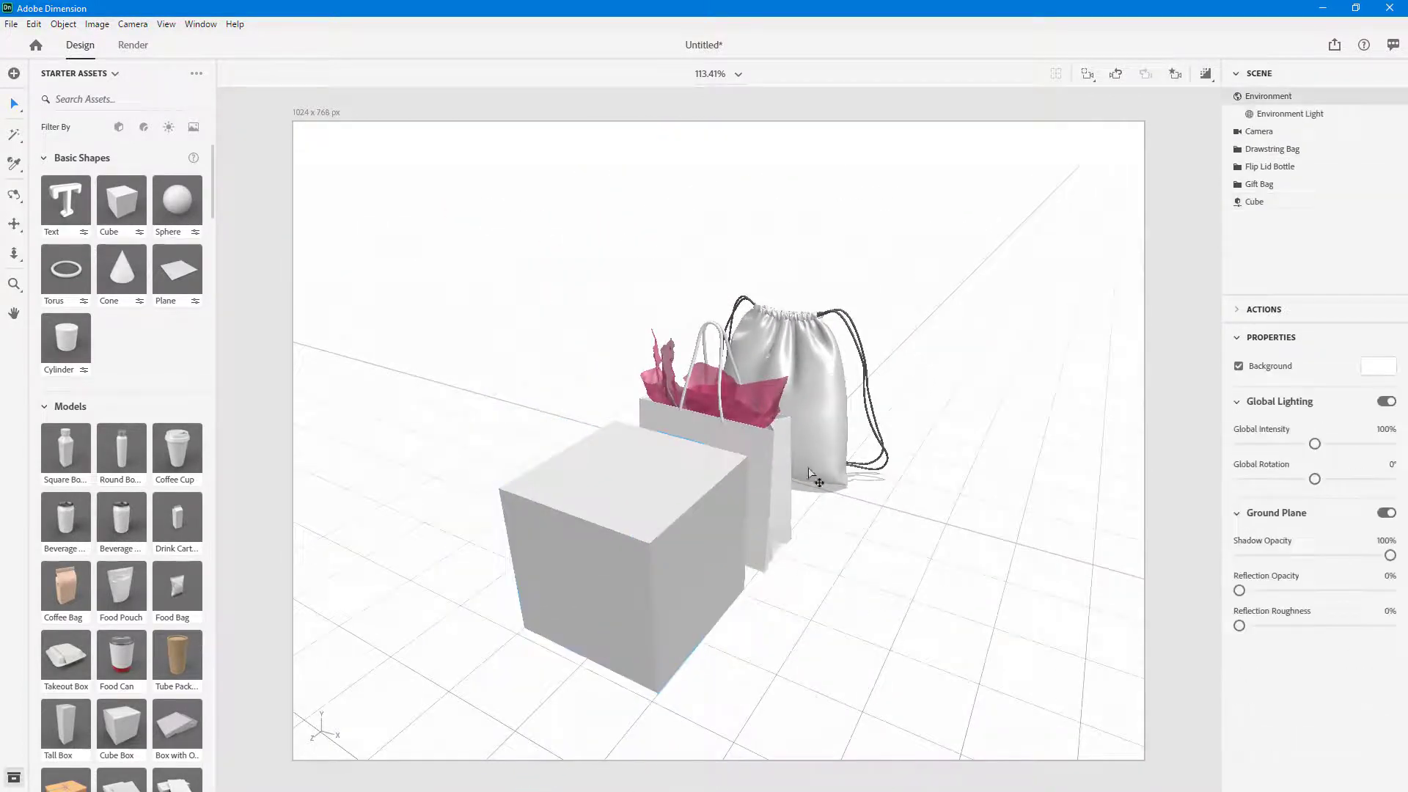
pyautogui.click(872, 374)
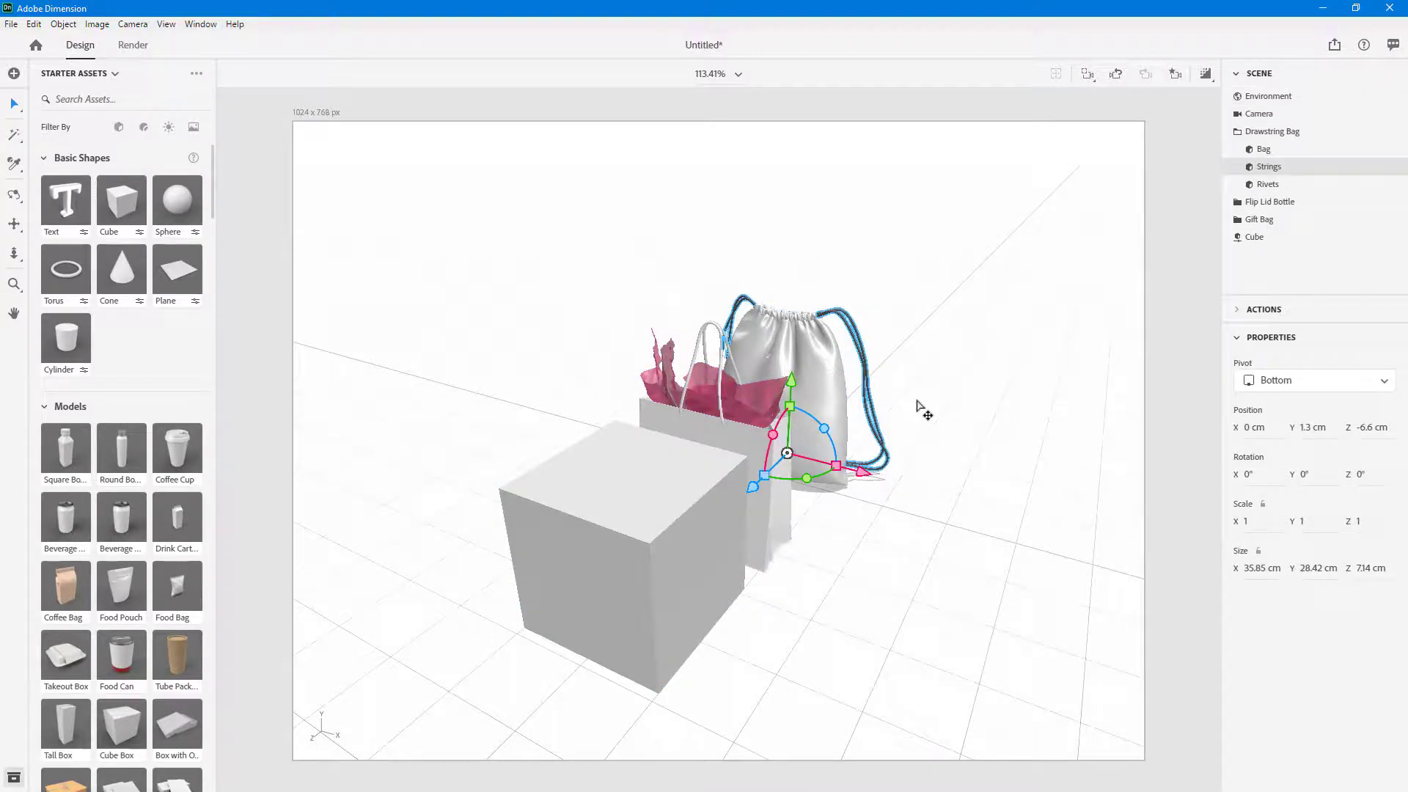
pyautogui.press('f')
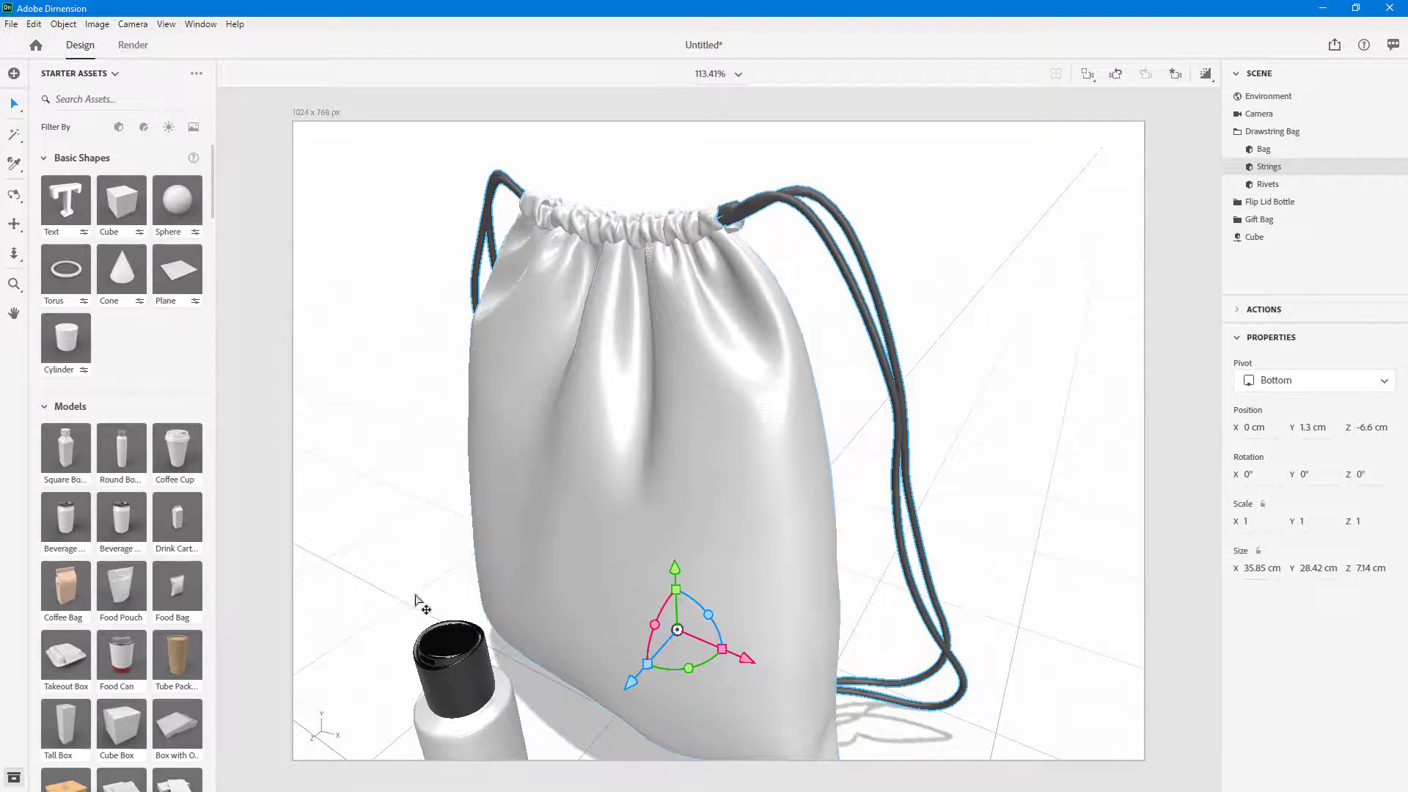
pyautogui.click(438, 669)
pyautogui.press('f')
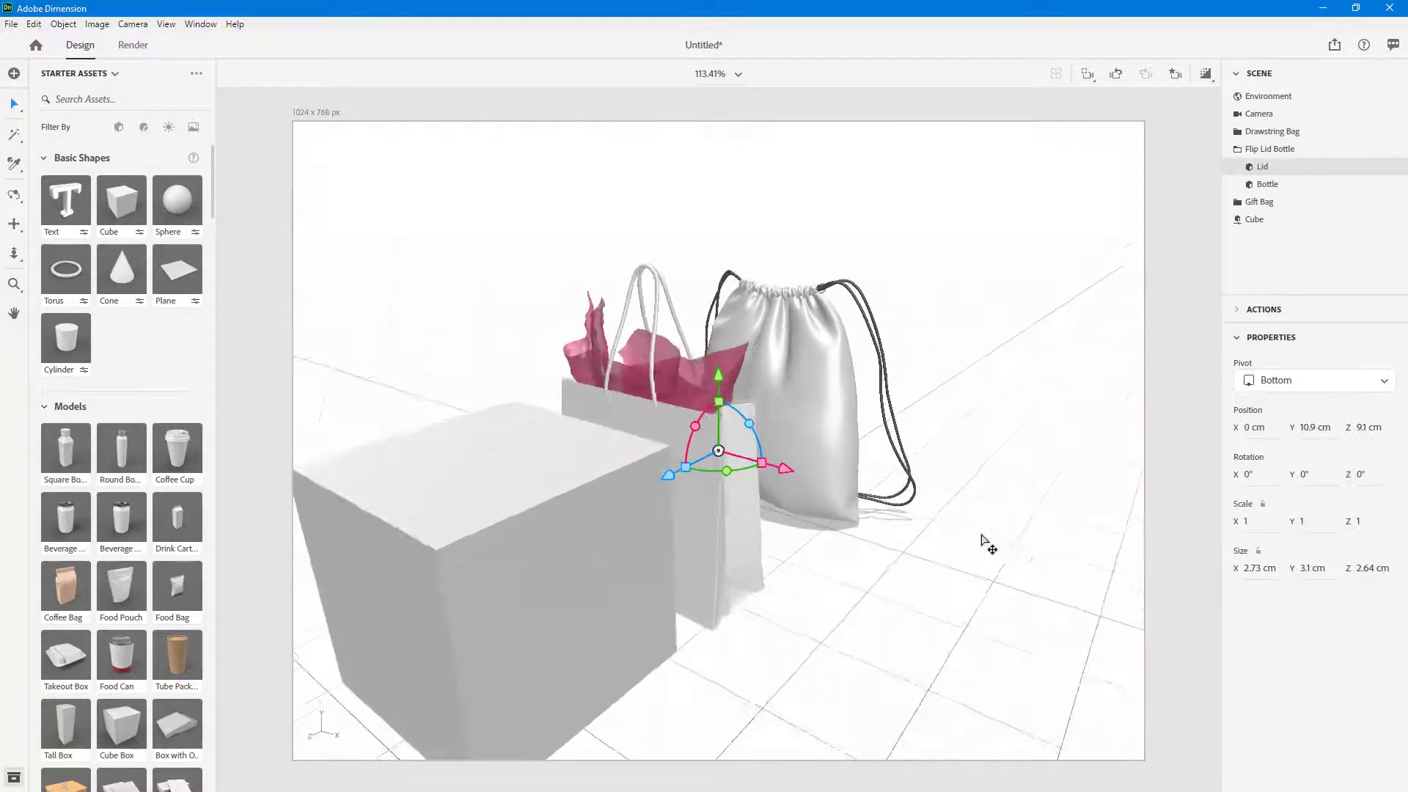
pyautogui.click(1015, 460)
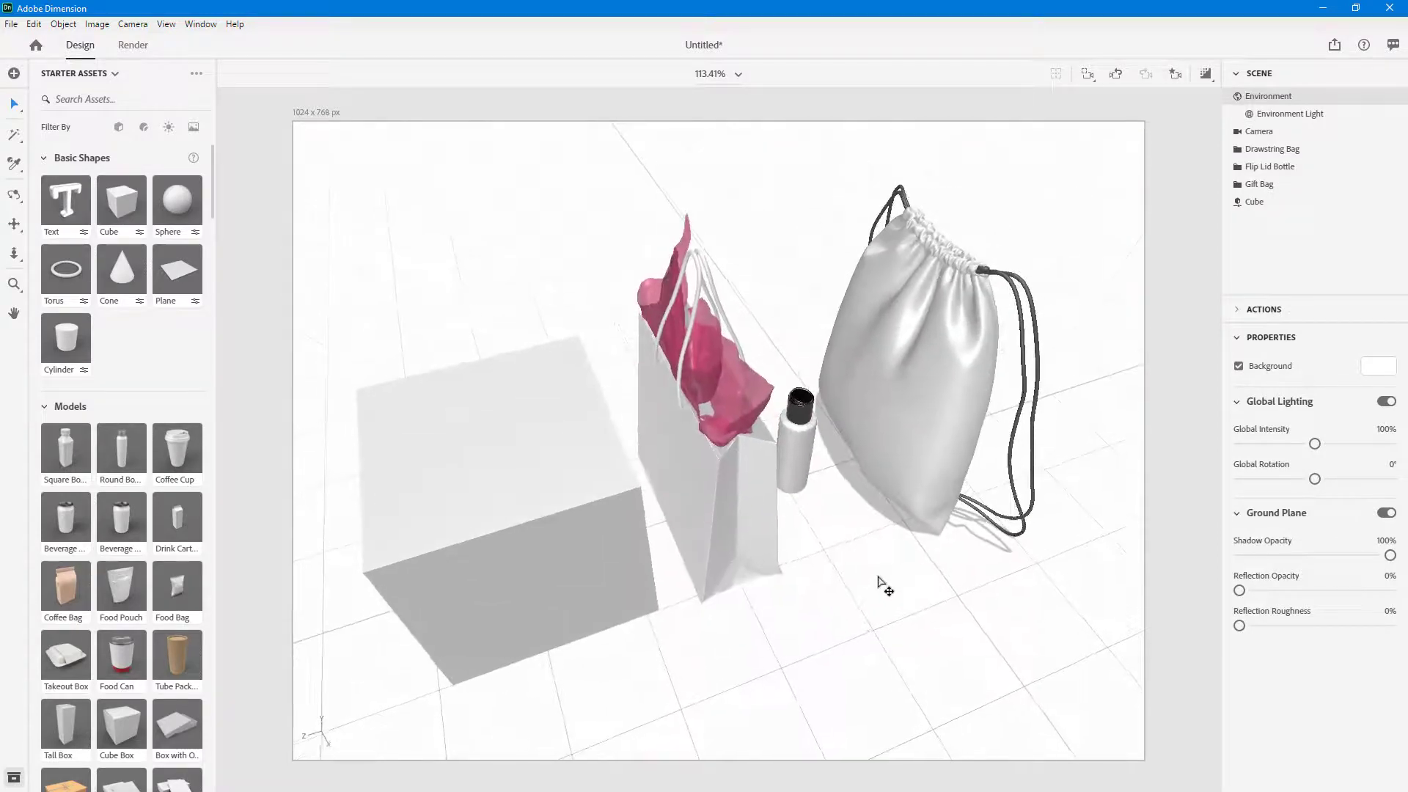
# Step: Save the current angled view as a camera bookmark named 'Top View'
pyautogui.click(1175, 75)
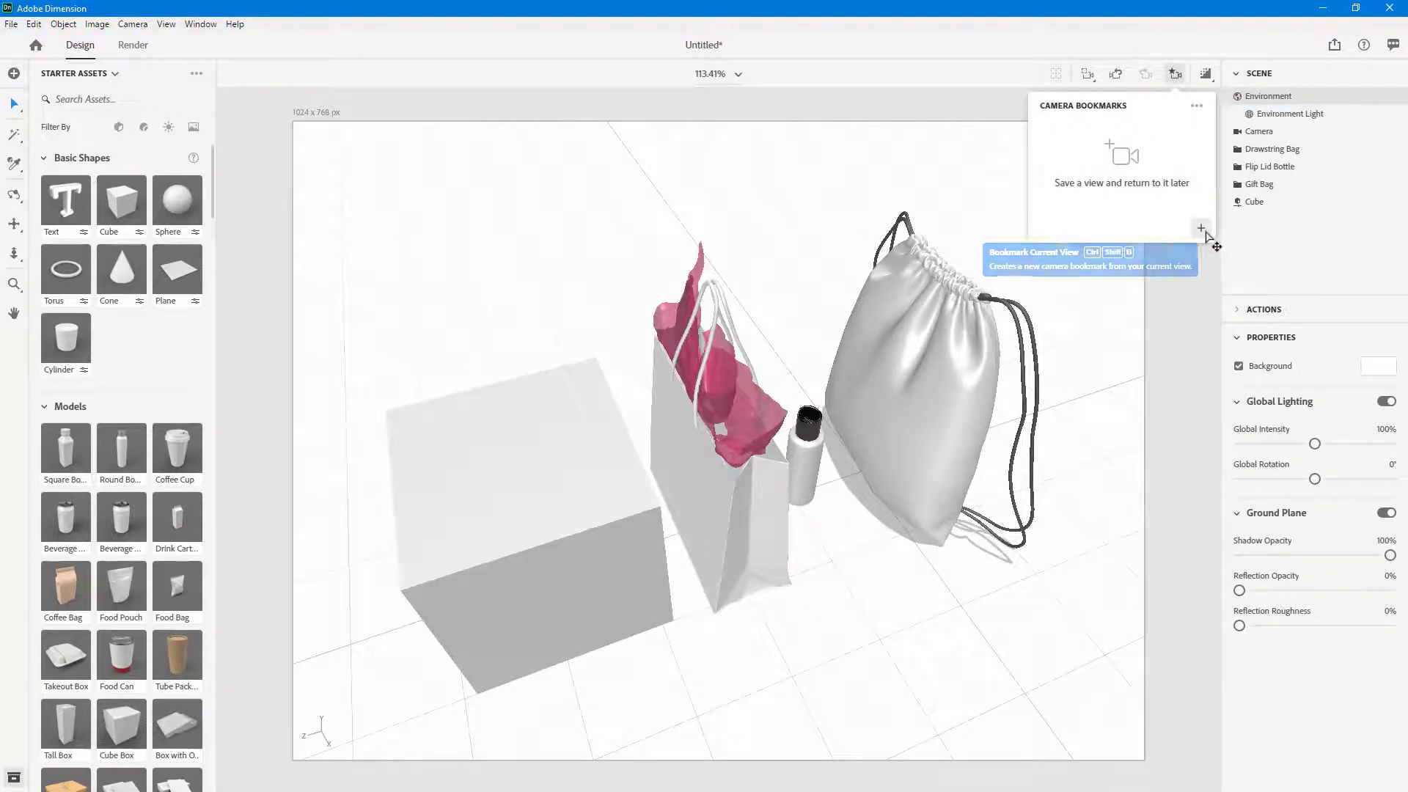
pyautogui.click(1200, 228)
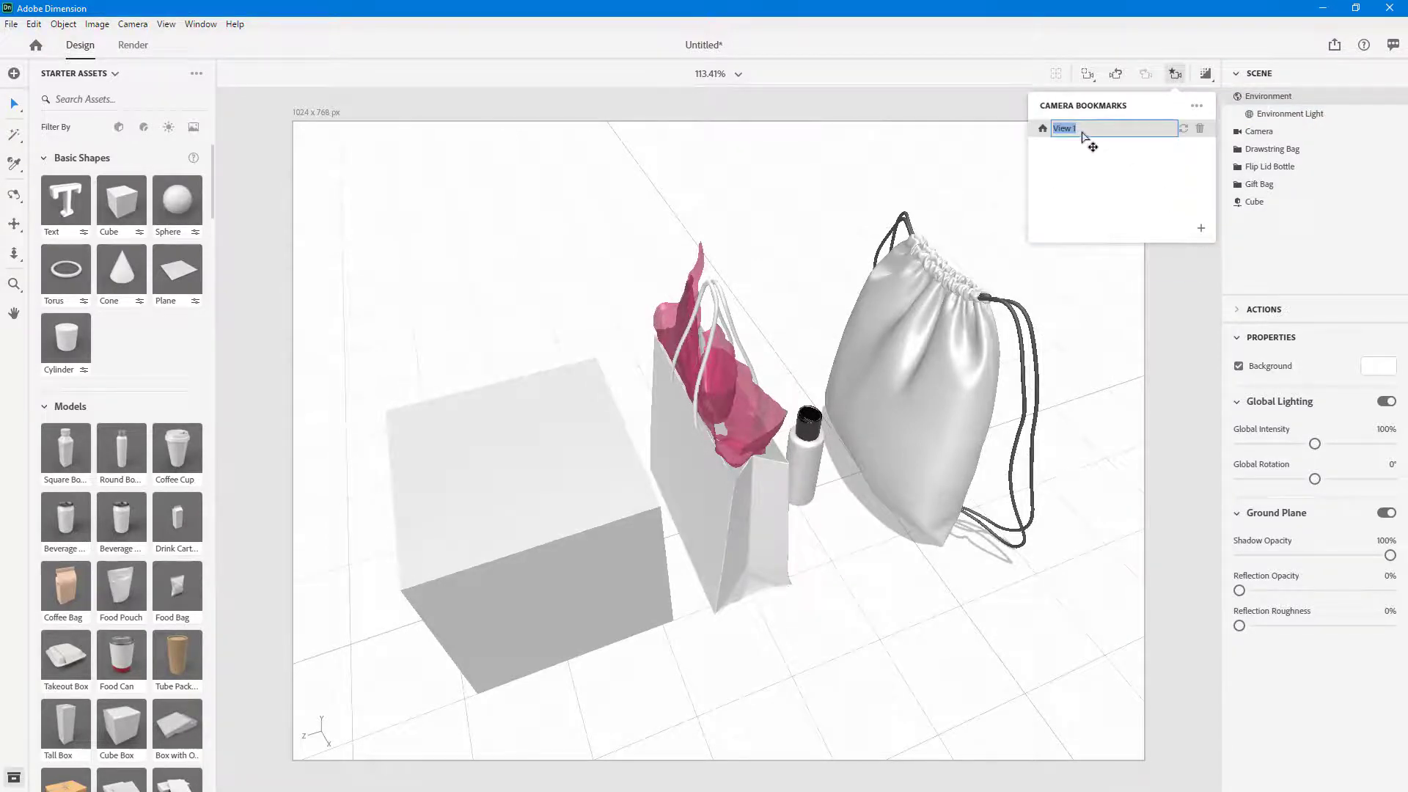
pyautogui.write('Top View')
pyautogui.press('Return')
pyautogui.click(1133, 334)
# Step: Orbit to a straight-down view and save it as the 'Overhead View' bookmark
pyautogui.moveTo(983, 314); pyautogui.dragTo(1292, 749, button='middle')
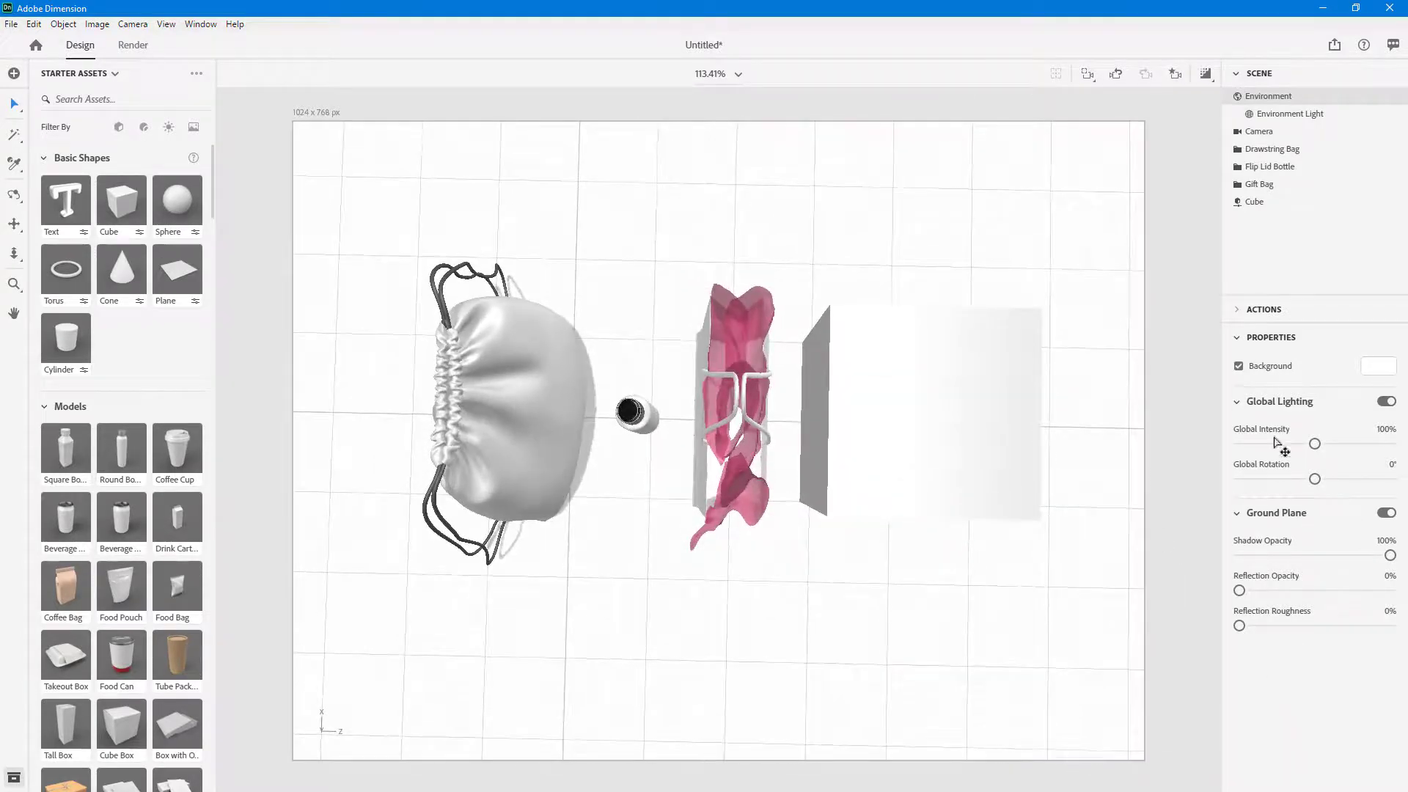
pyautogui.click(1176, 76)
pyautogui.click(1201, 228)
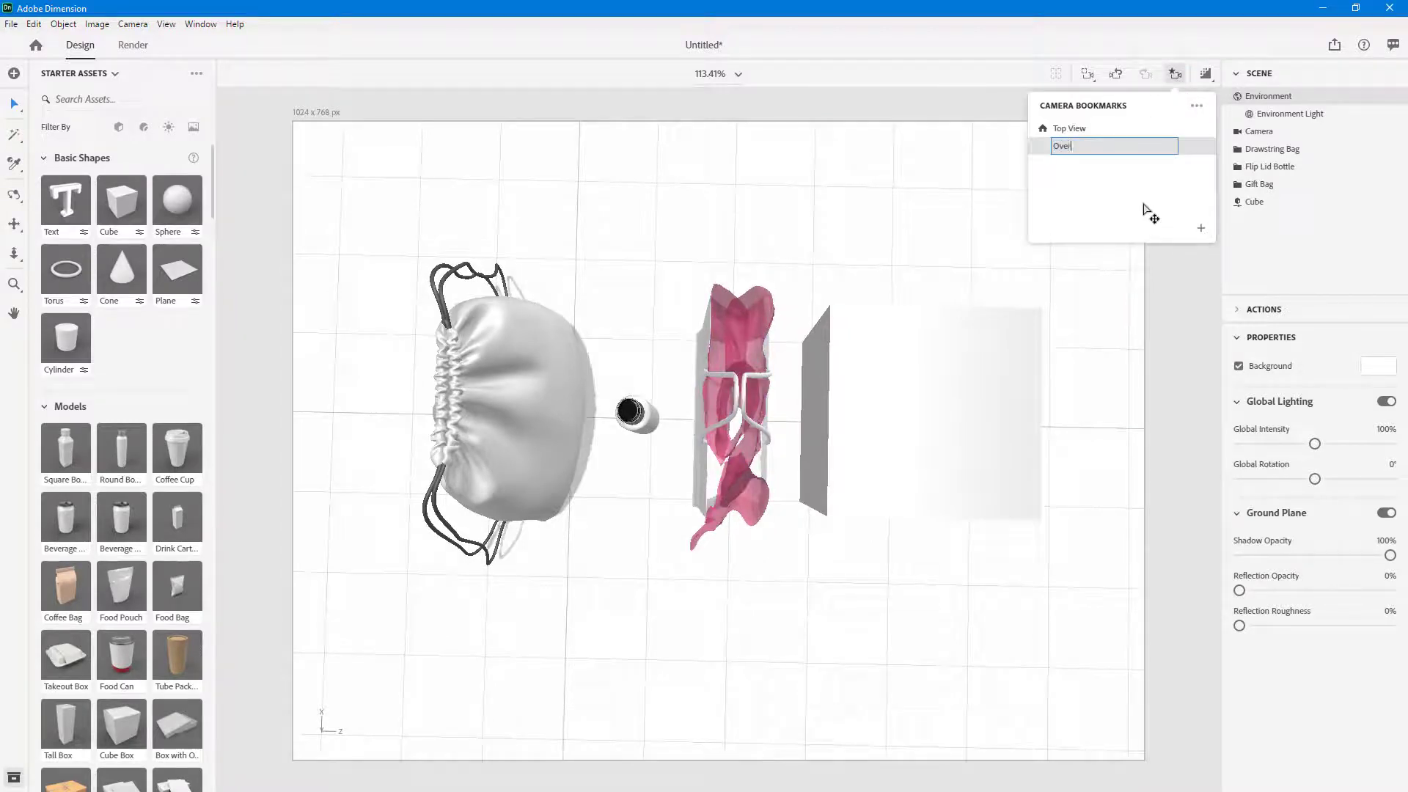
pyautogui.click(1177, 313)
# Step: Move the cube along X to 3.2 cm, then switch between the two bookmarks
pyautogui.click(834, 328)
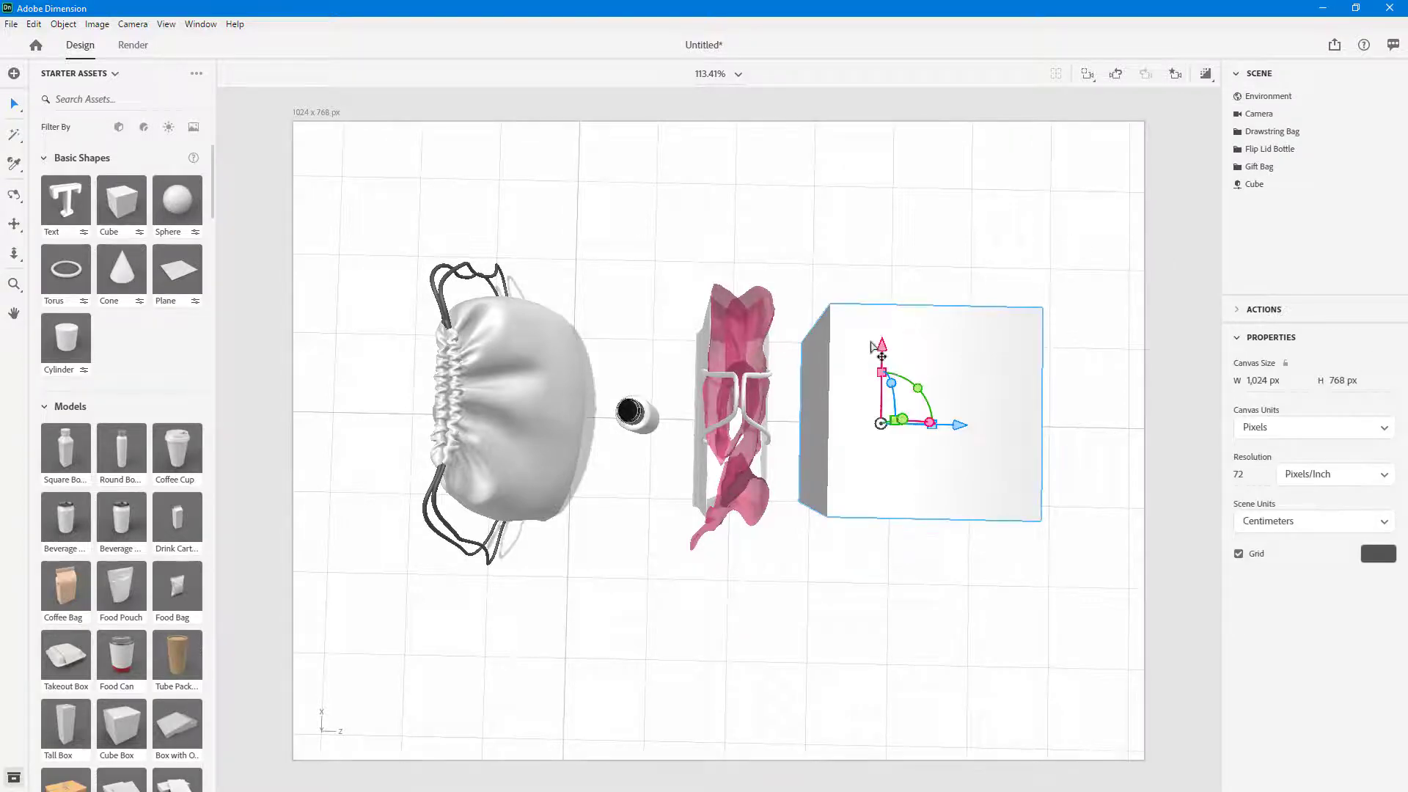
pyautogui.moveTo(889, 352); pyautogui.dragTo(984, 240)
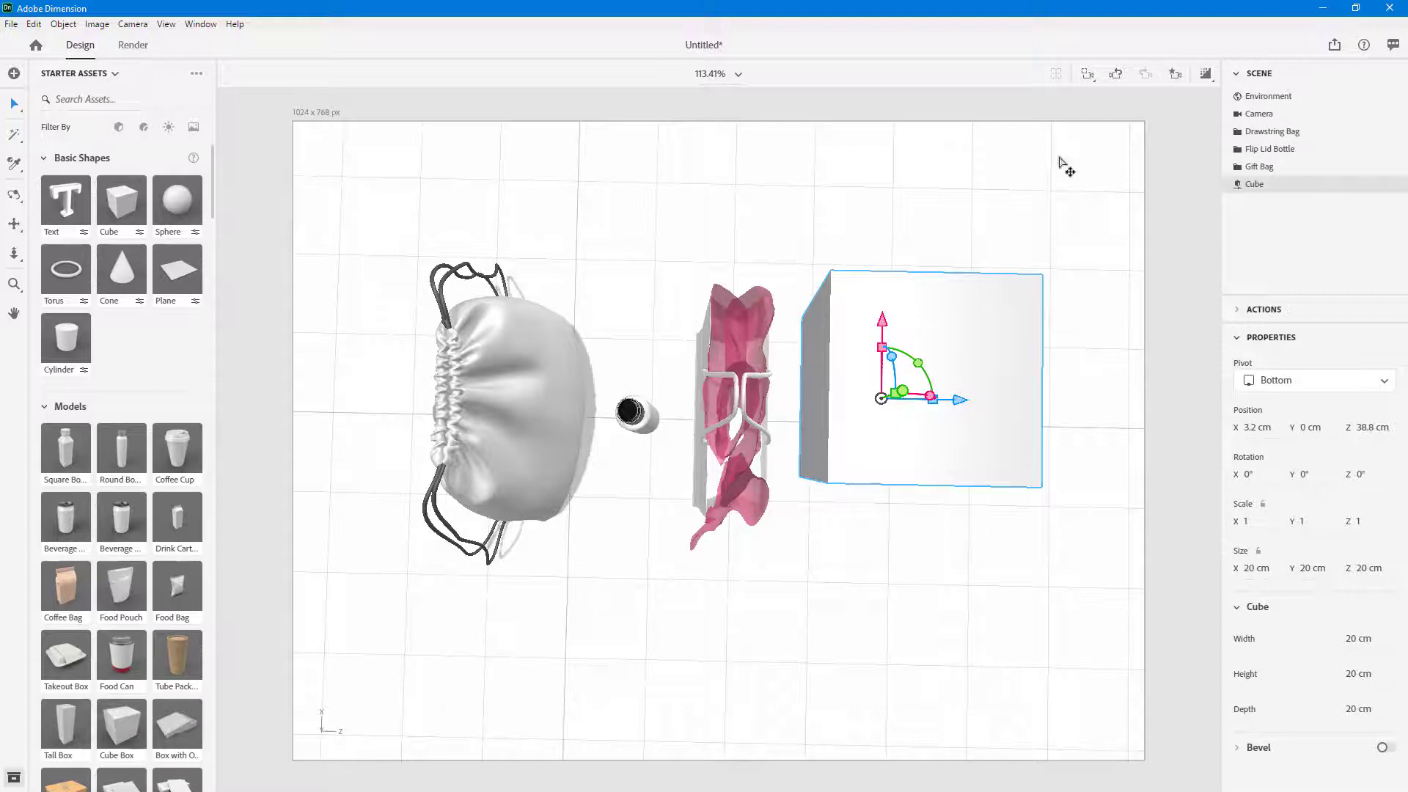
pyautogui.click(1176, 78)
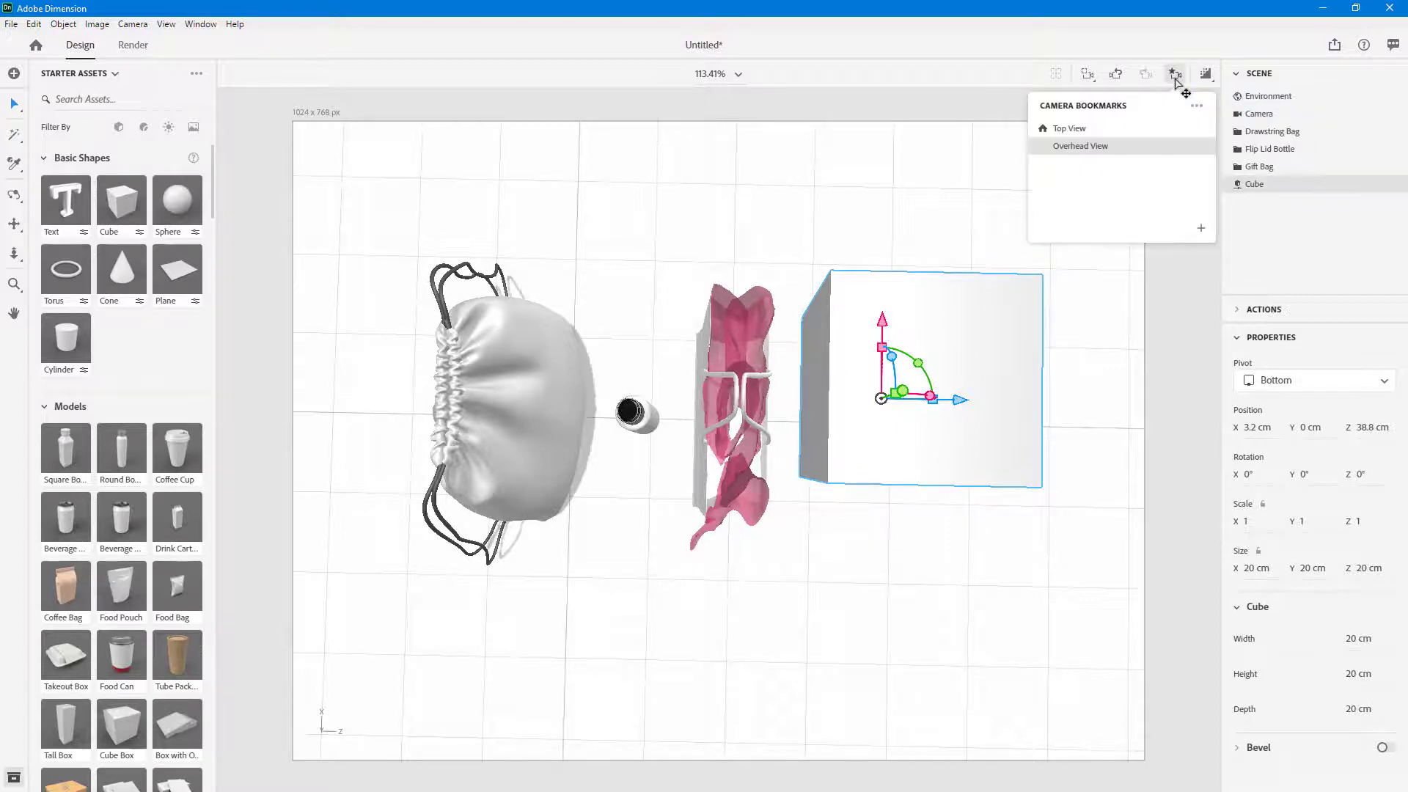
pyautogui.click(1124, 145)
pyautogui.click(1092, 132)
pyautogui.click(1092, 145)
pyautogui.click(1165, 293)
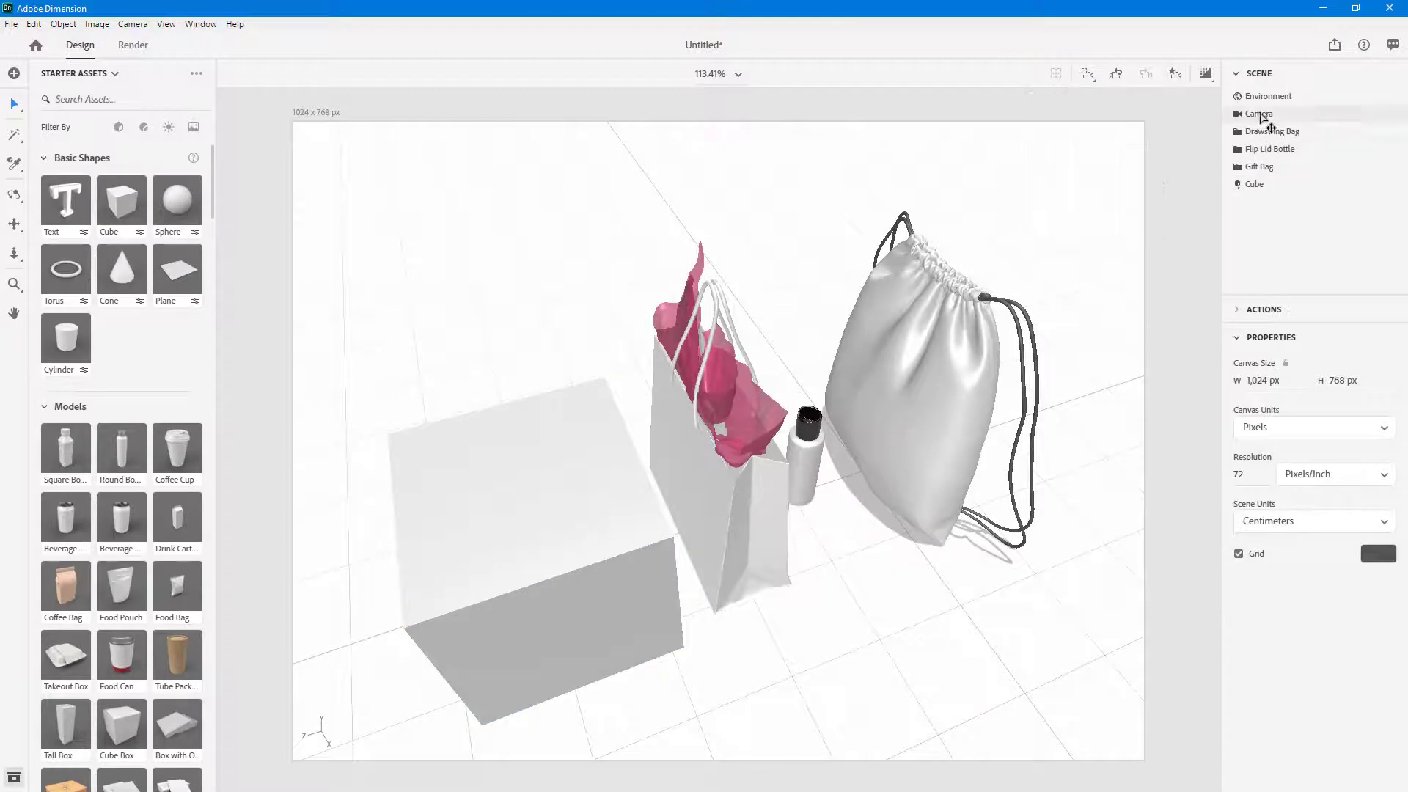
# Step: Select the scene camera and toggle between Overhead View and Top View bookmarks
pyautogui.click(1259, 114)
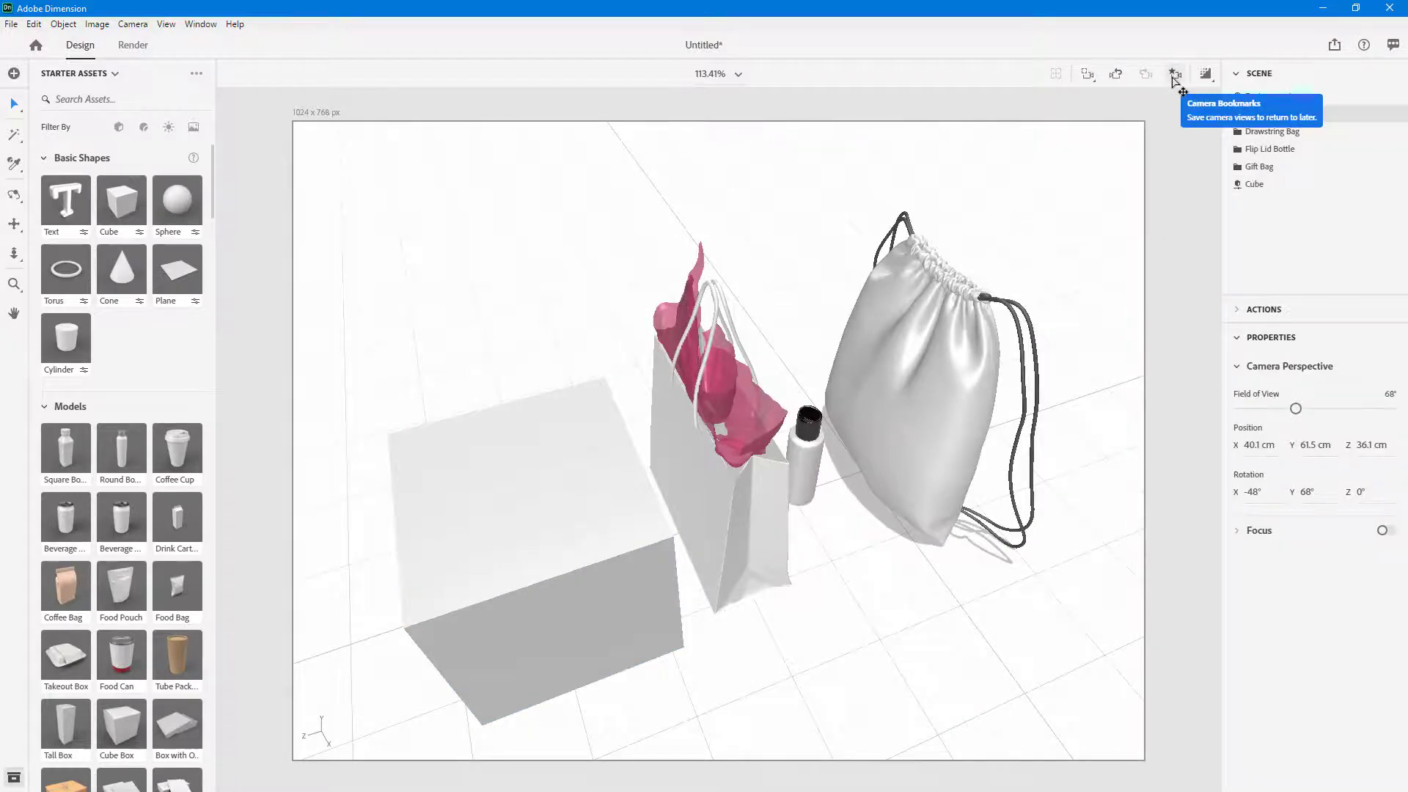
pyautogui.click(1176, 75)
pyautogui.click(1092, 147)
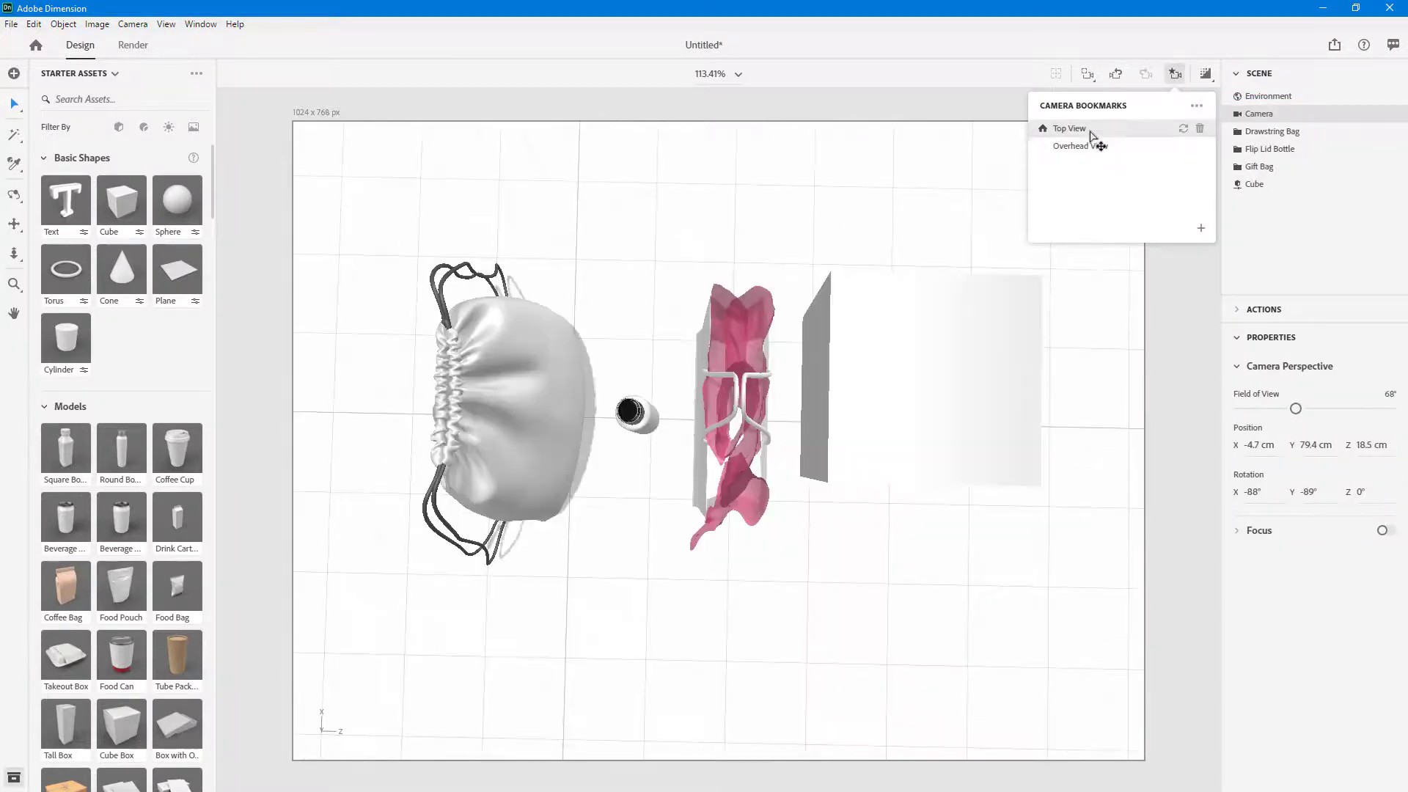
pyautogui.click(1092, 131)
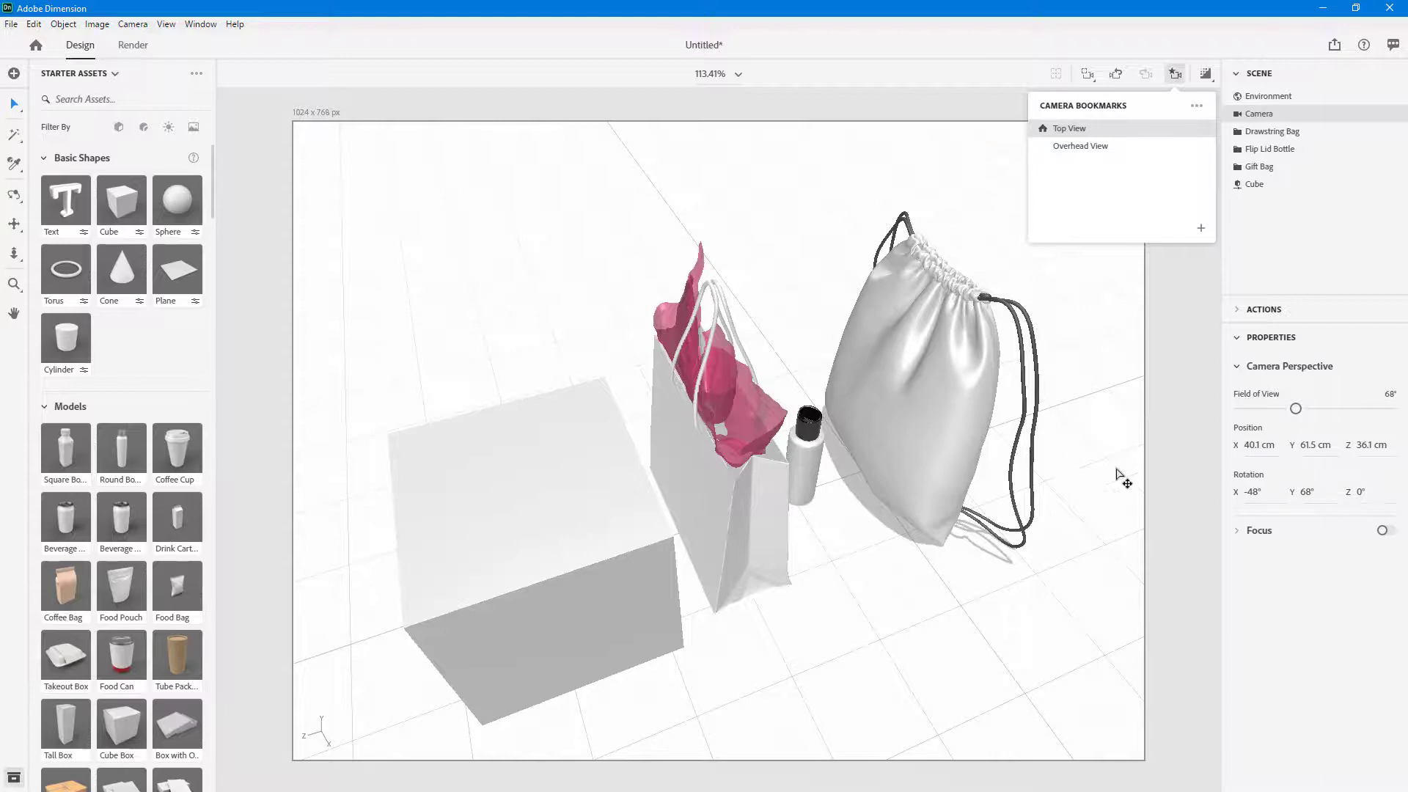
pyautogui.click(851, 551)
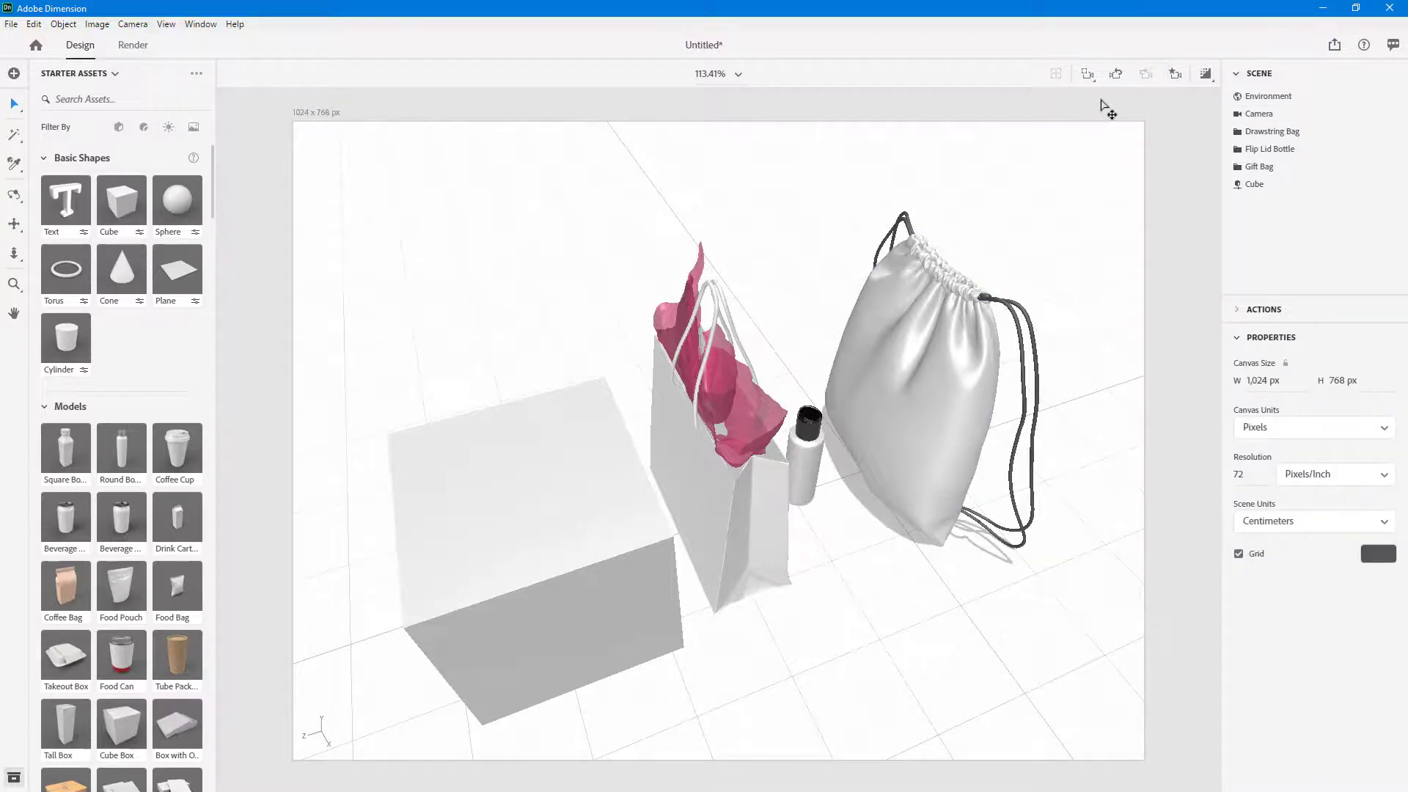
# Step: Orbit to a steeper angle, then switch bookmarks again, ending on Overhead View
pyautogui.moveTo(843, 604); pyautogui.dragTo(843, 673, button='right')
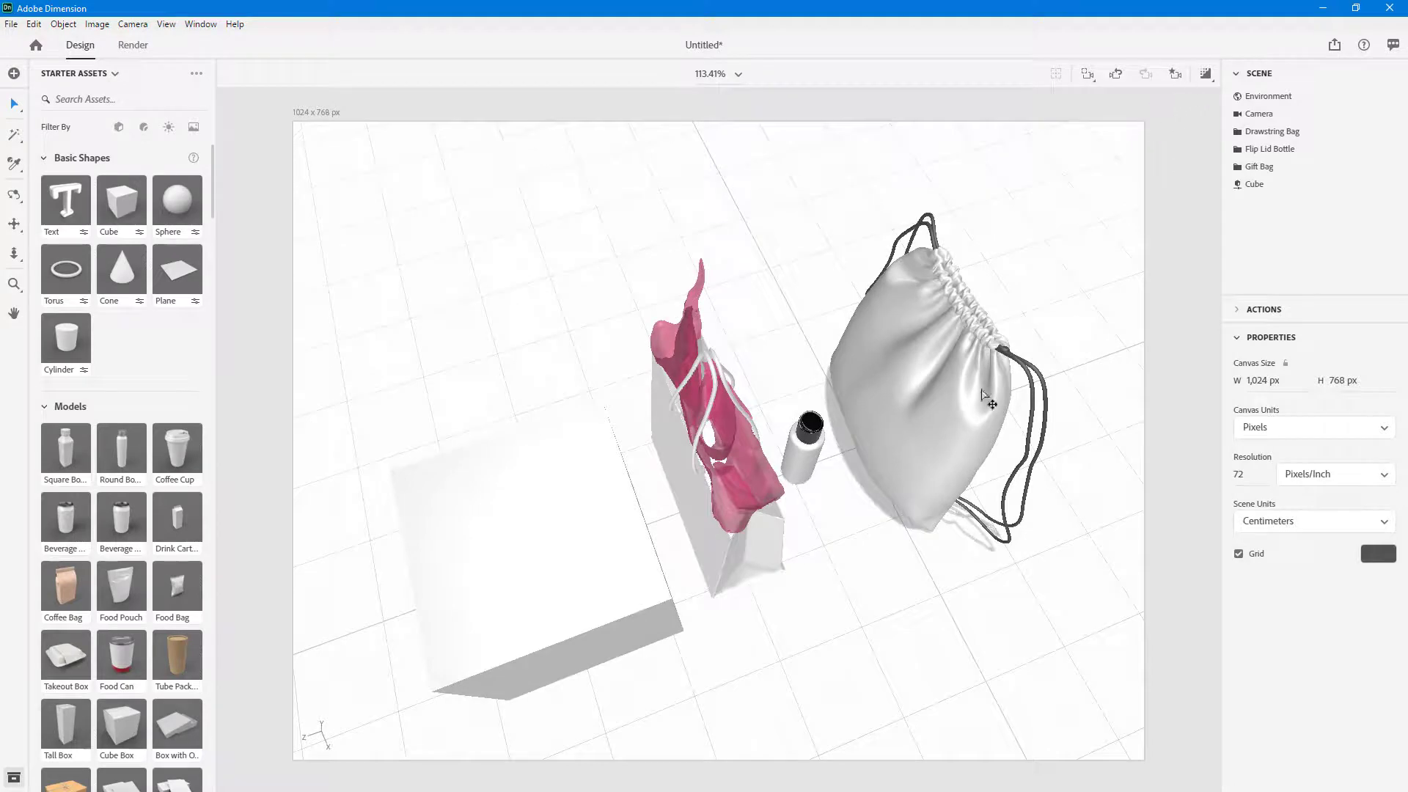
pyautogui.click(1176, 75)
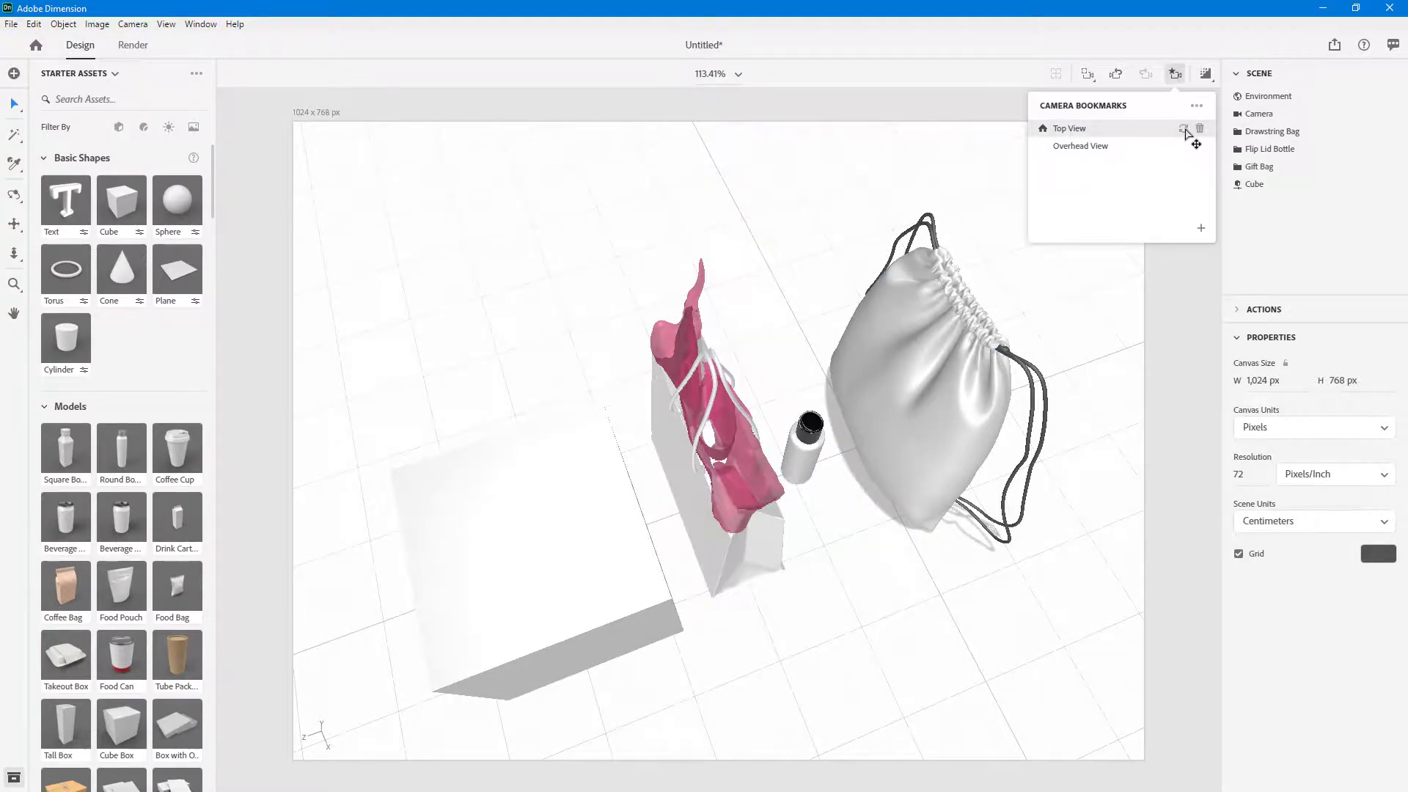
pyautogui.click(1104, 151)
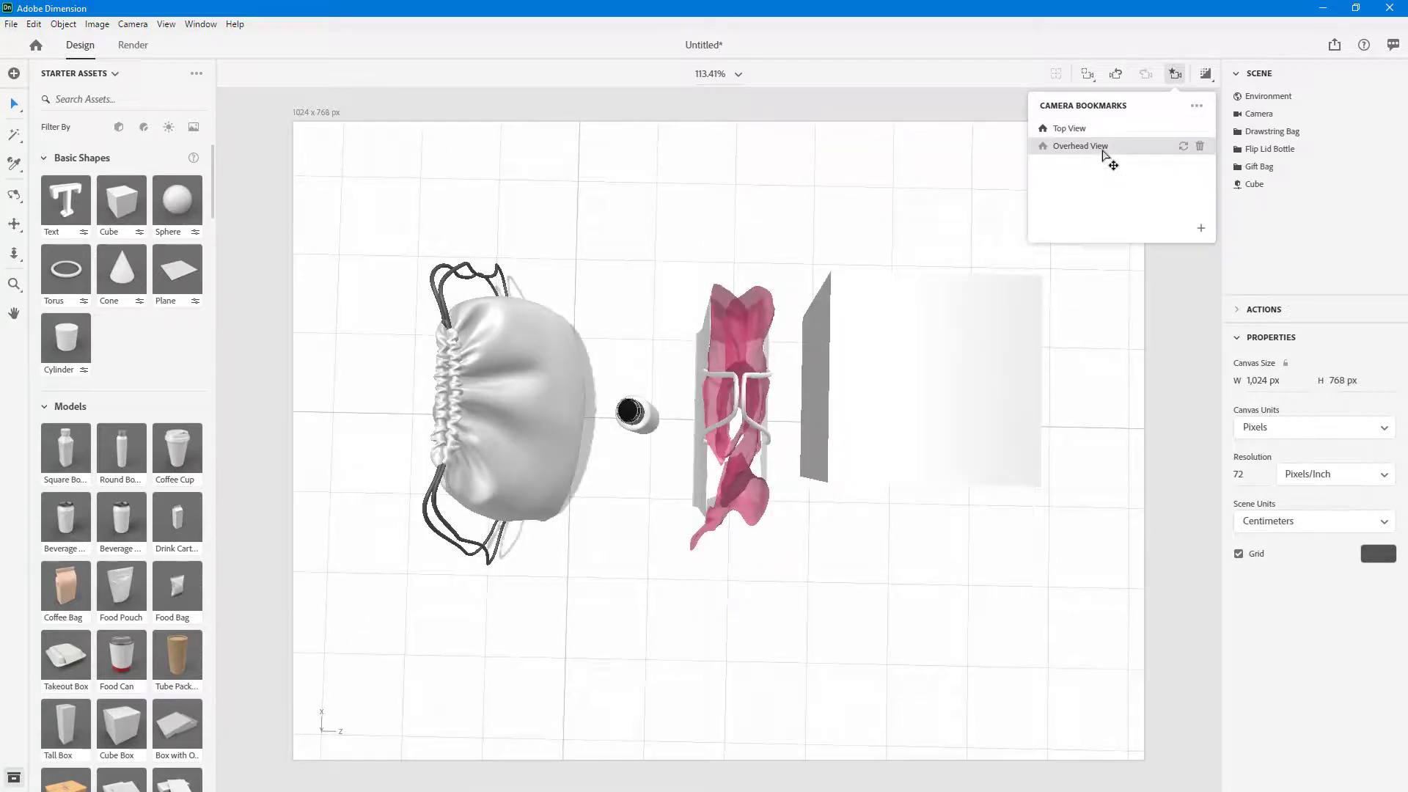
pyautogui.click(1104, 132)
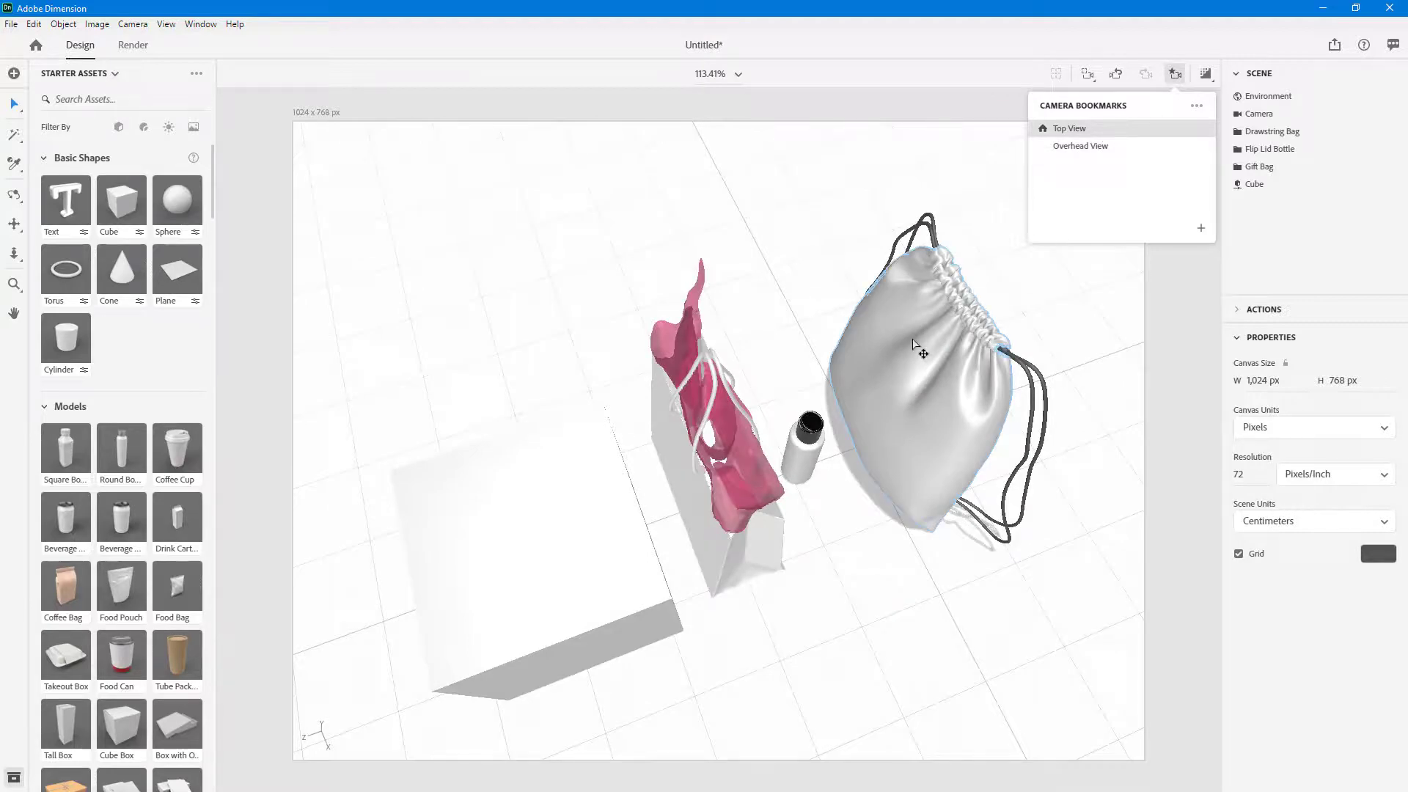
pyautogui.click(1196, 107)
pyautogui.click(1124, 146)
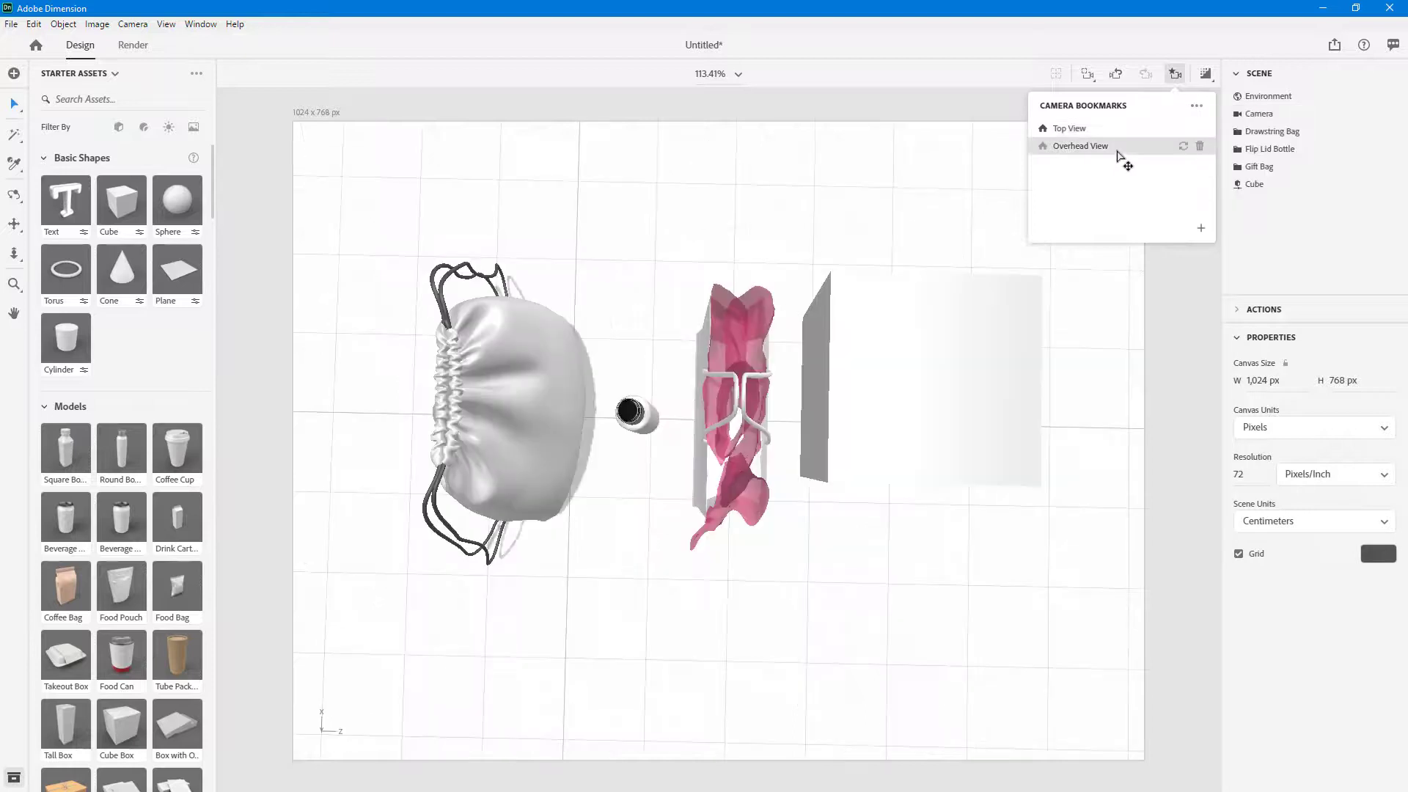
pyautogui.click(1194, 109)
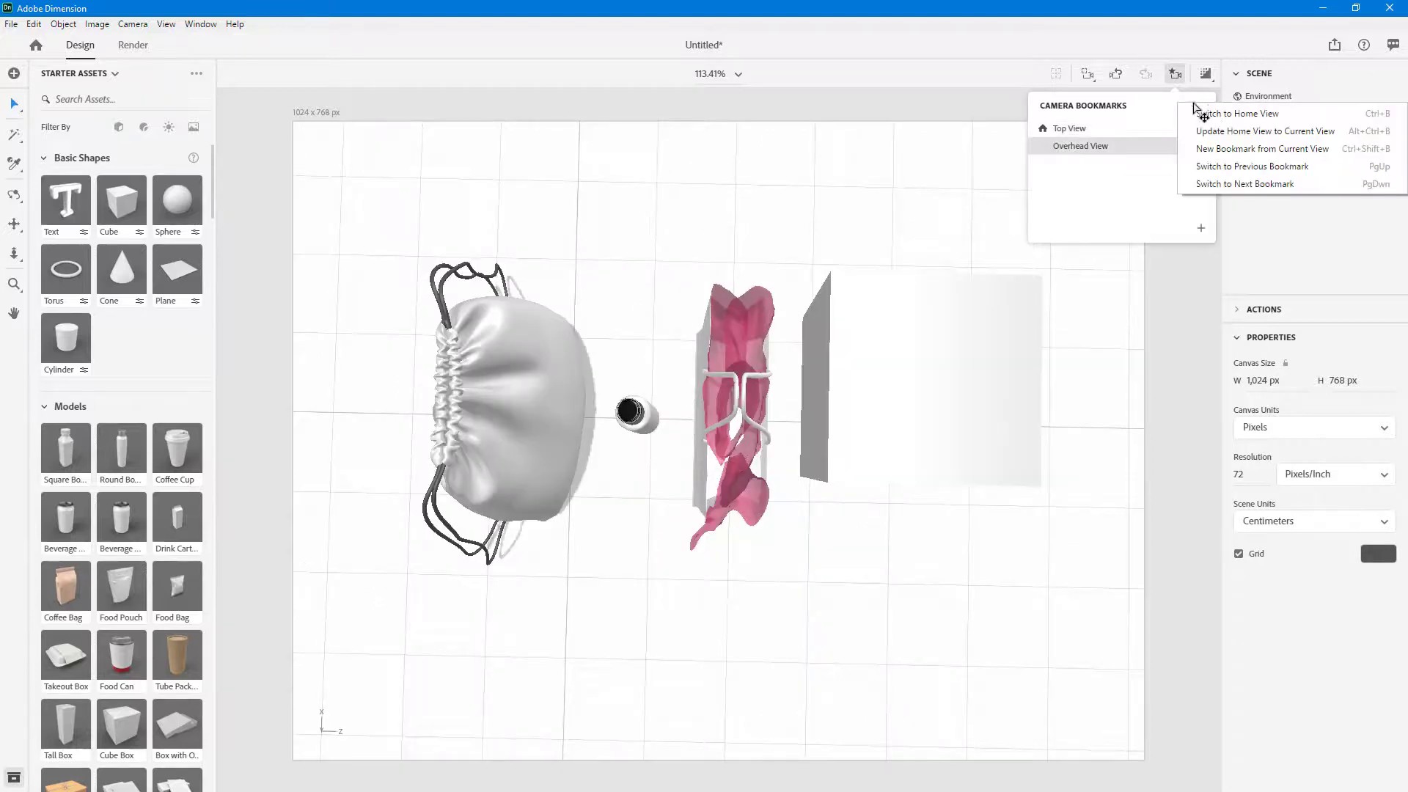
# Step: Switch to the next bookmark, then the previous bookmark, then the home view
pyautogui.click(1238, 184)
pyautogui.click(1197, 110)
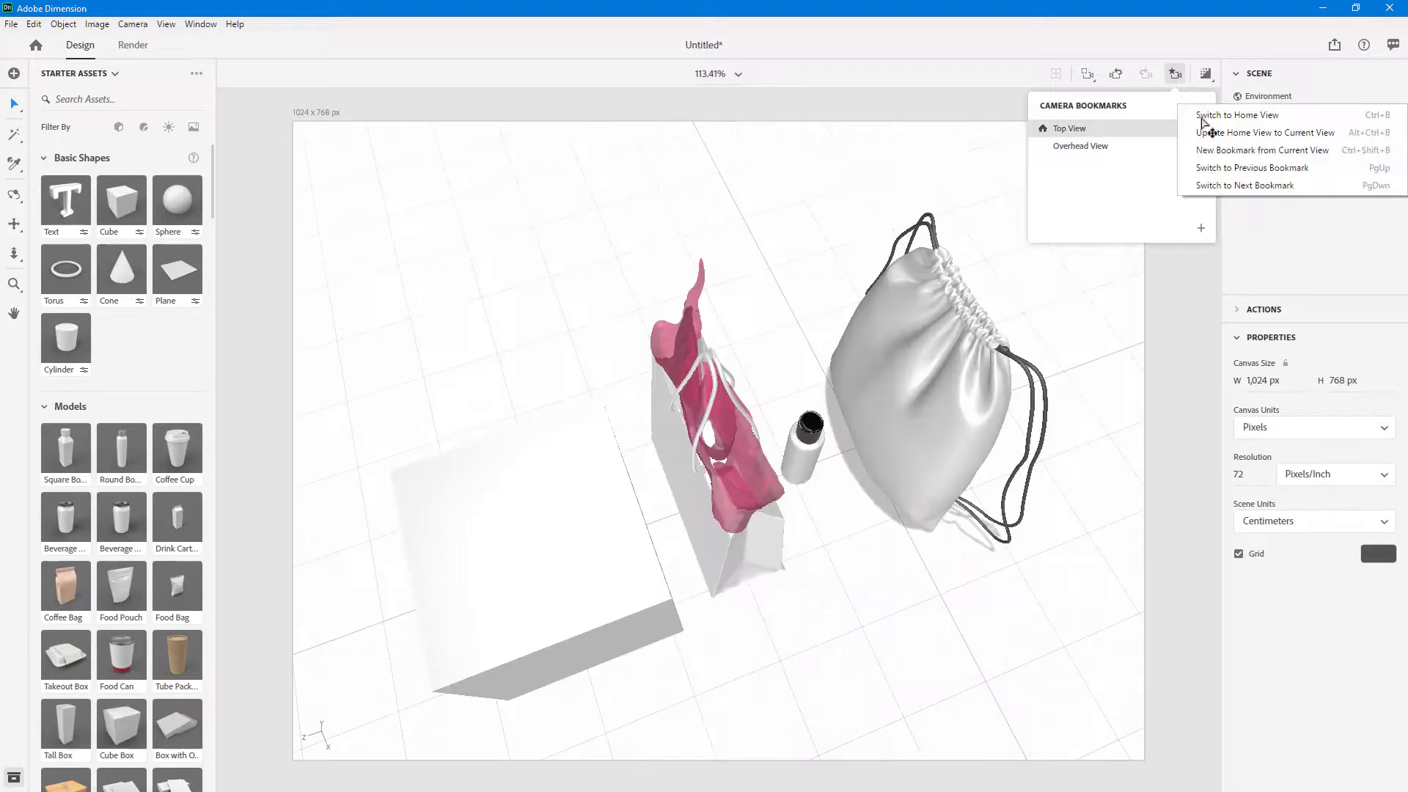
pyautogui.click(1216, 169)
pyautogui.click(1197, 110)
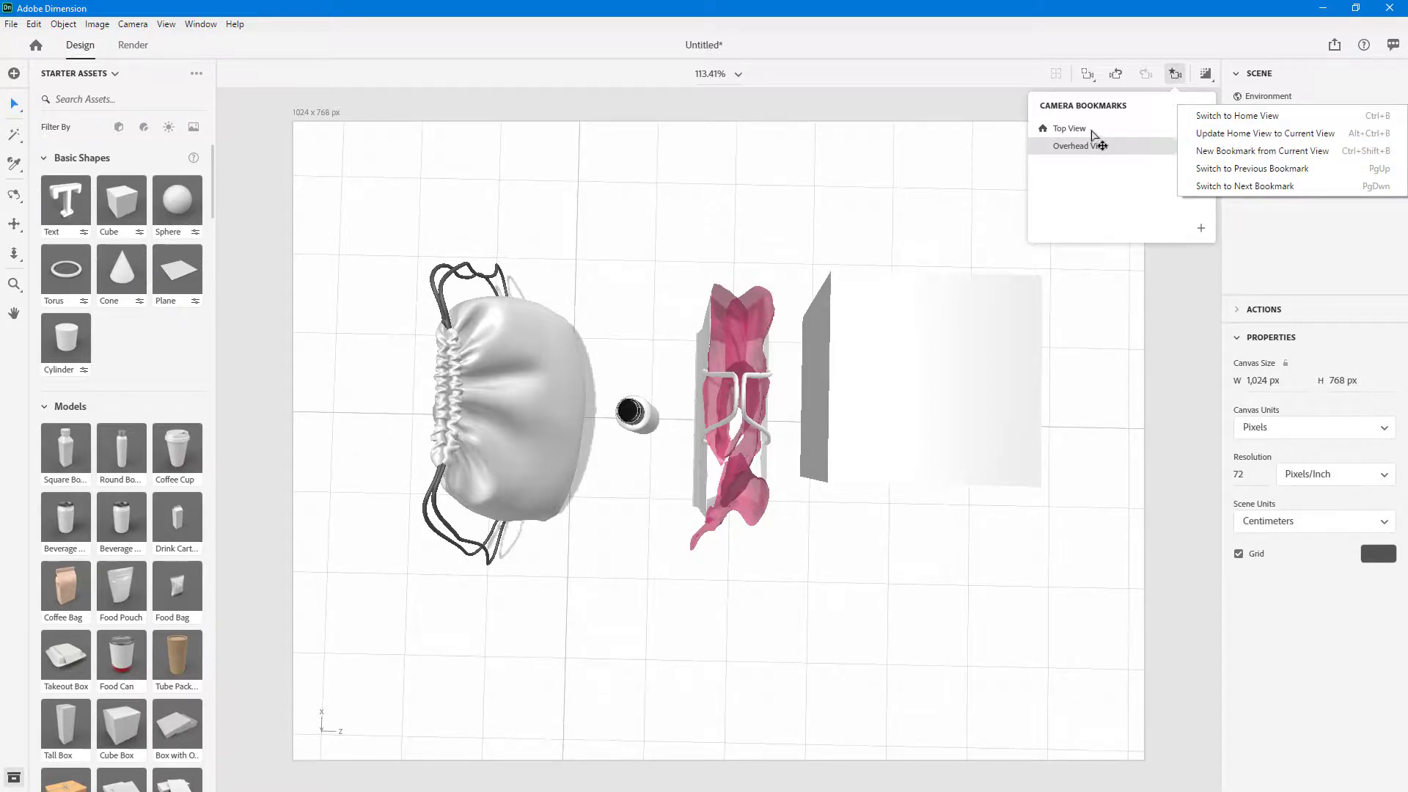
pyautogui.click(1186, 119)
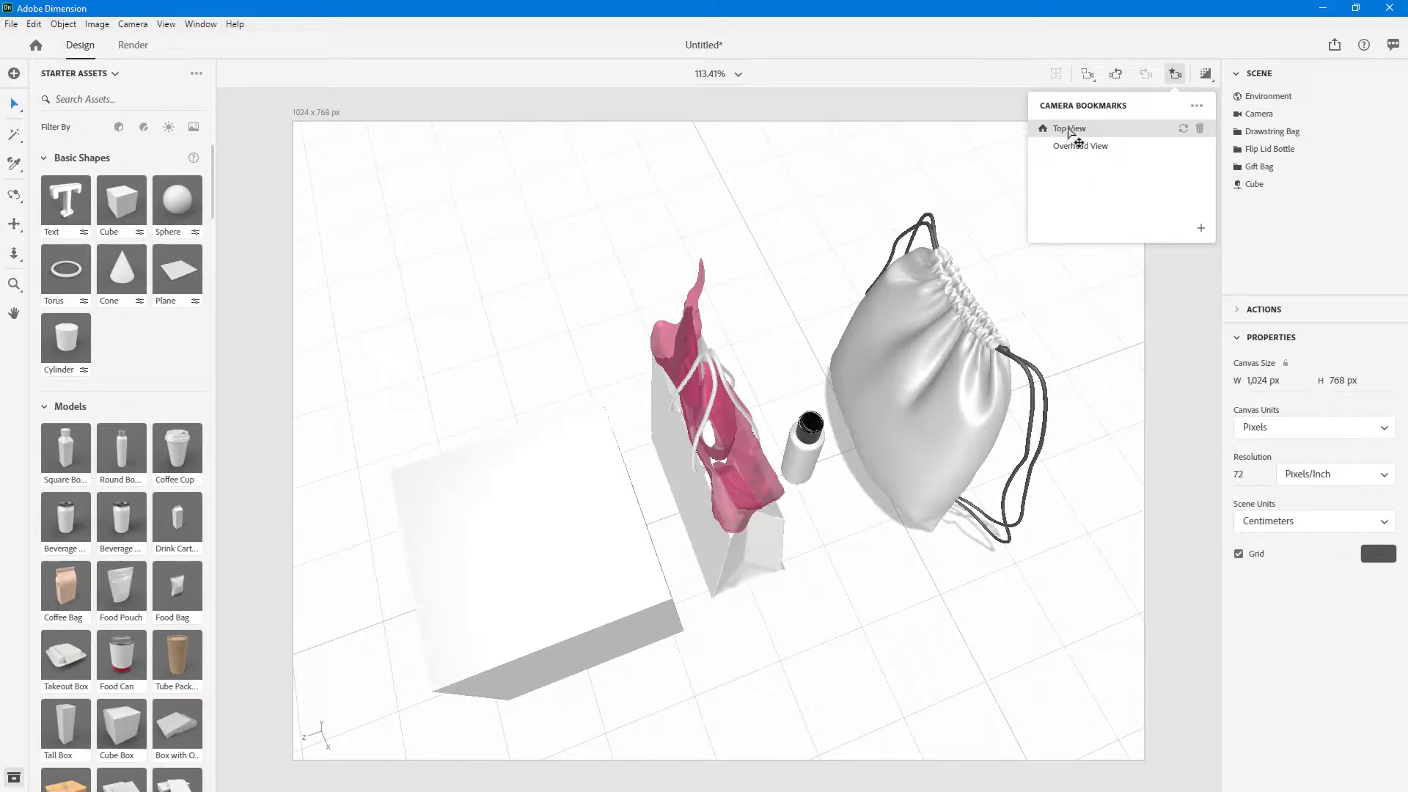
# Step: Select the environment and orbit the camera to a lower angle on the scene
pyautogui.click(1122, 308)
pyautogui.moveTo(1032, 352); pyautogui.dragTo(1003, 372, button='right')
pyautogui.moveTo(1027, 506); pyautogui.dragTo(1042, 423, button='right')
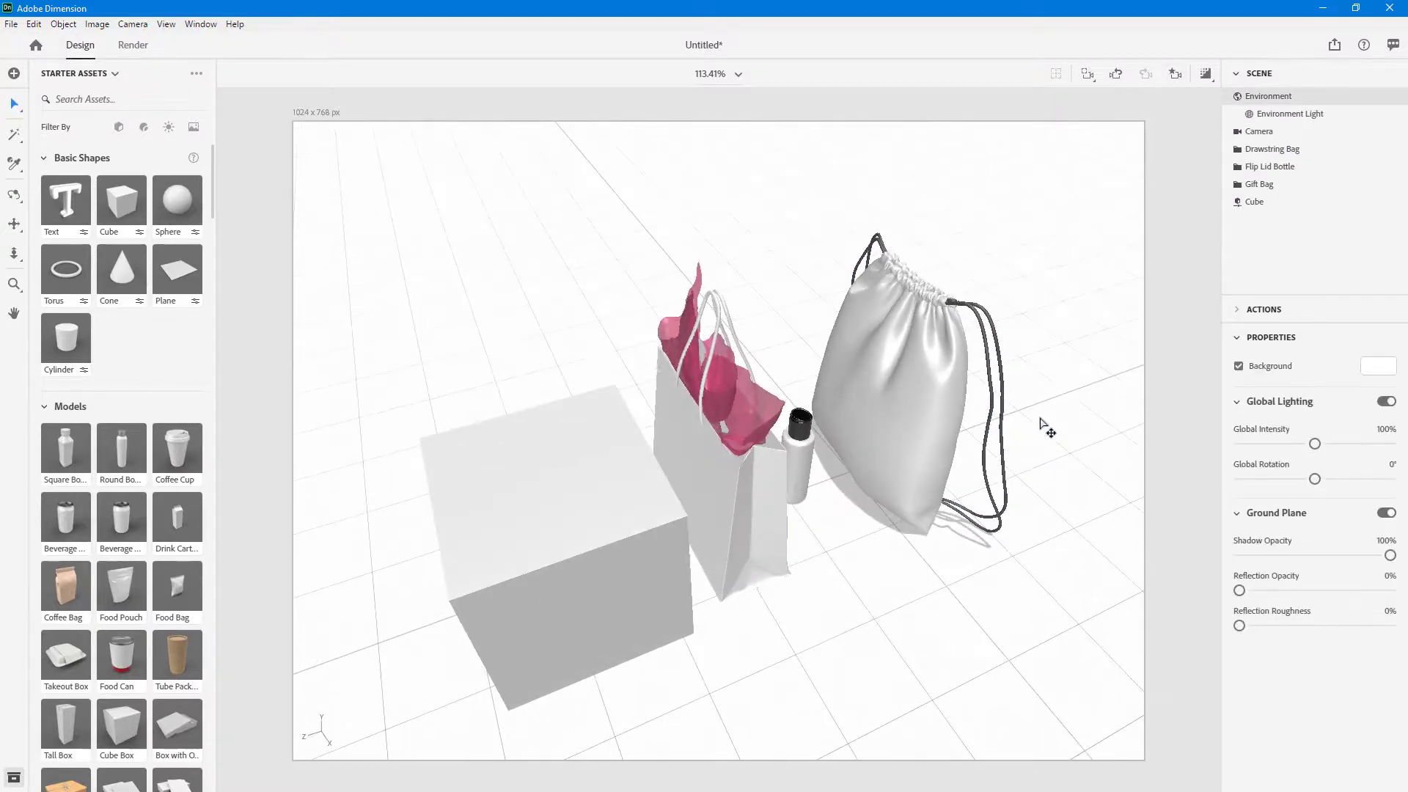